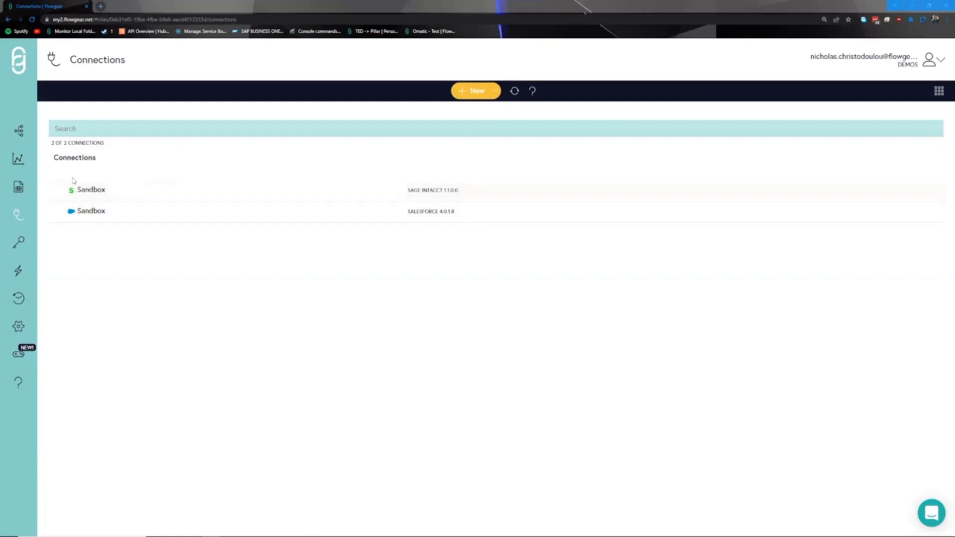
Step: Start a new connection using the ConnectWise Manage connector node and set its site environment to Test
click(20, 131)
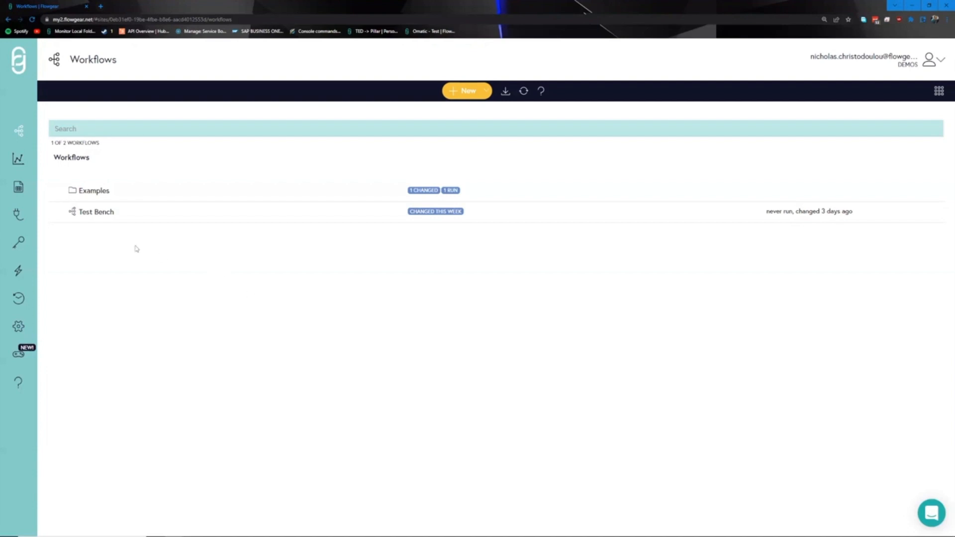
click(20, 218)
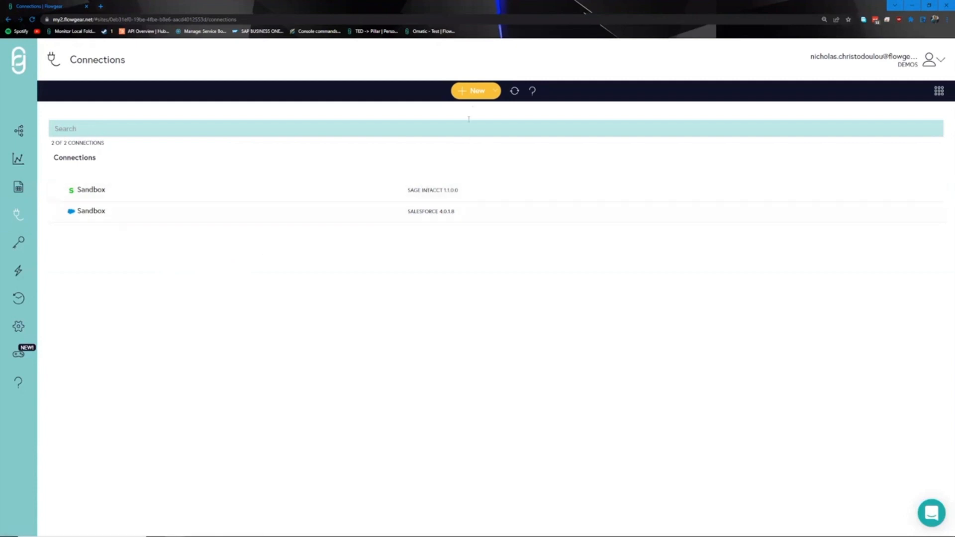
click(472, 92)
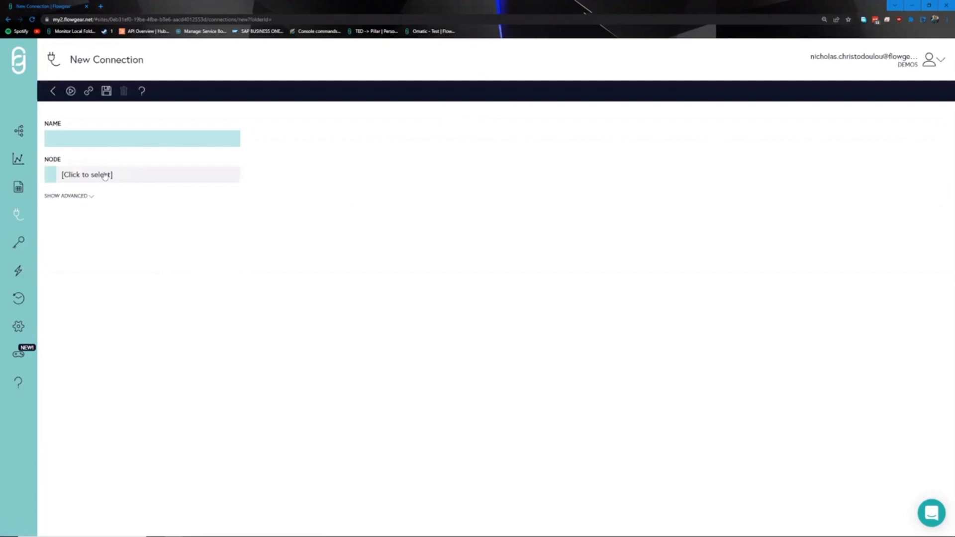
click(105, 175)
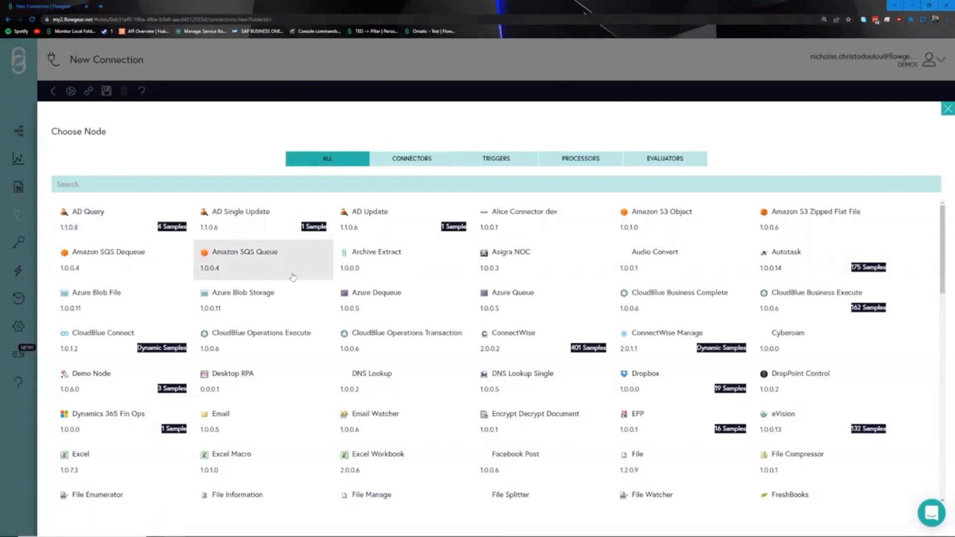
click(420, 157)
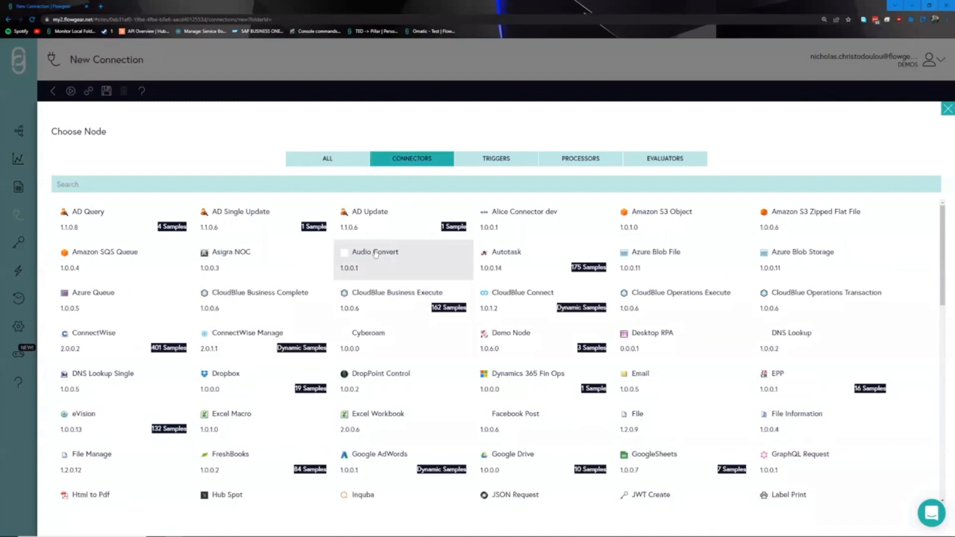
click(272, 340)
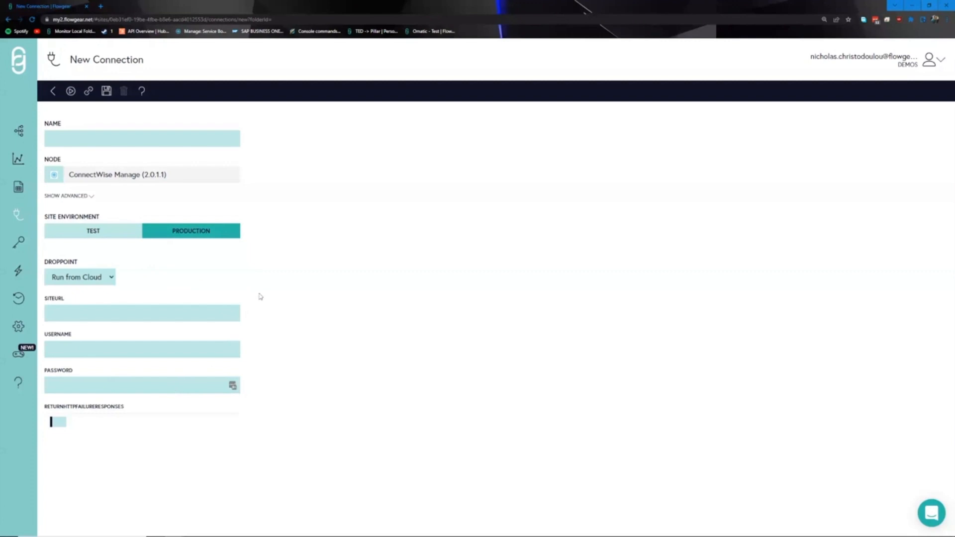
click(99, 231)
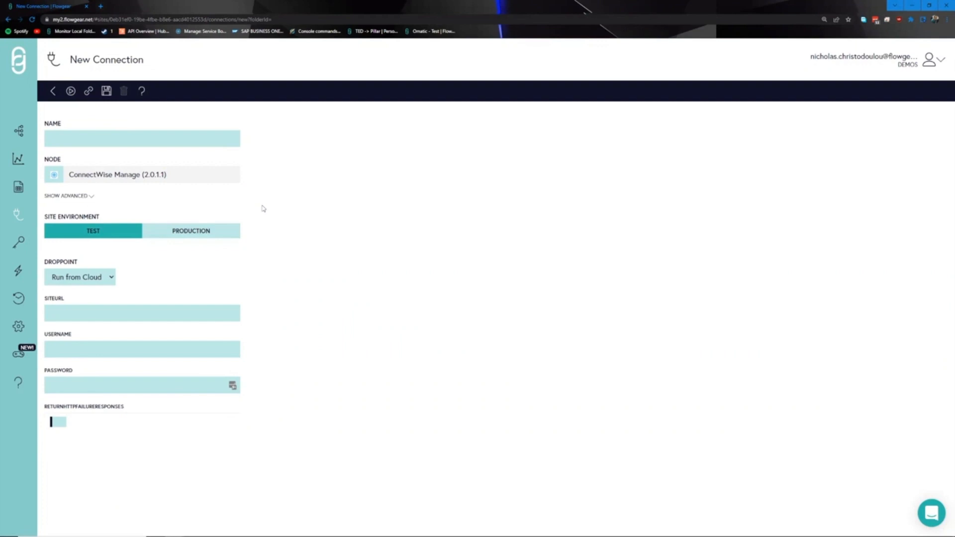
Step: Create a new blank workflow named "Test Workflow"
click(18, 270)
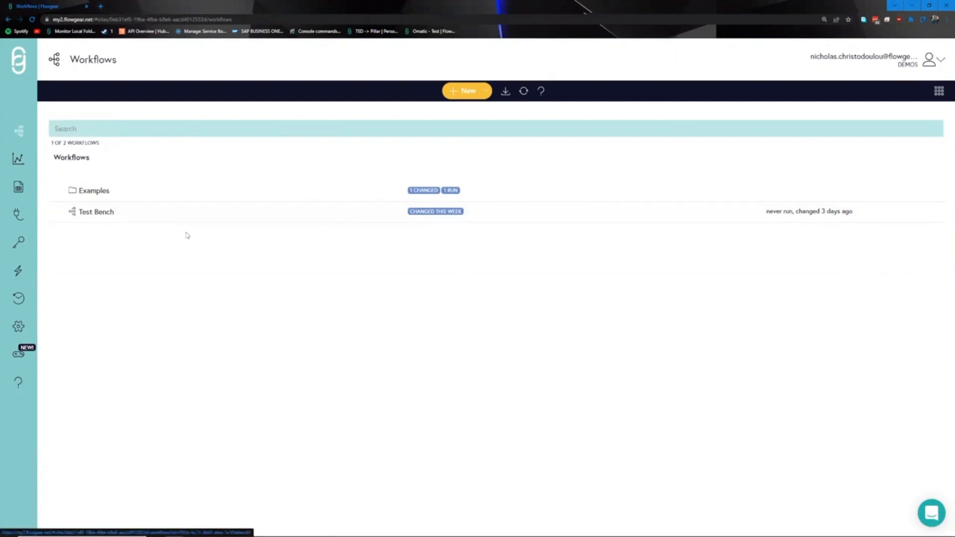
click(462, 94)
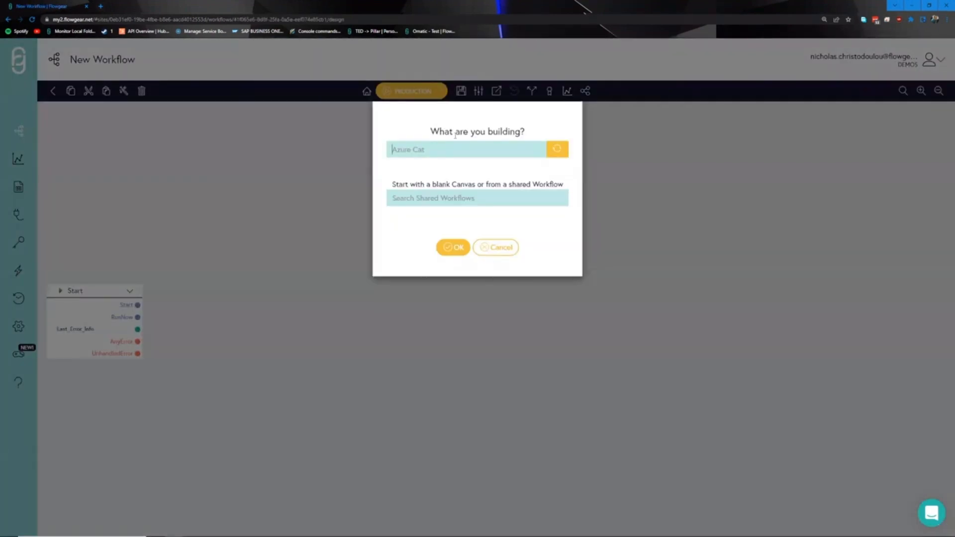
text(Test Workflow)
click(452, 247)
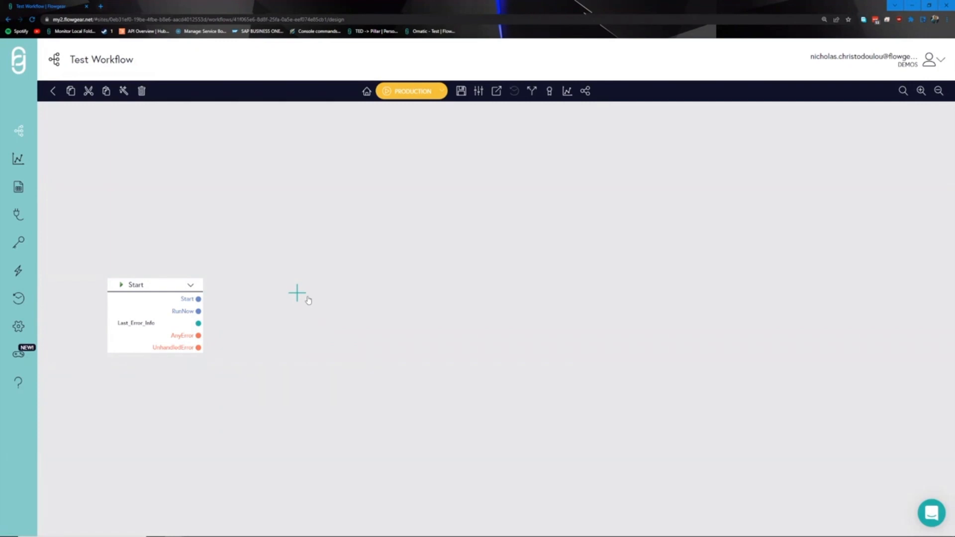
Step: Browse the nodes available for the workflow by category: connectors, triggers, processors and evaluators
click(308, 299)
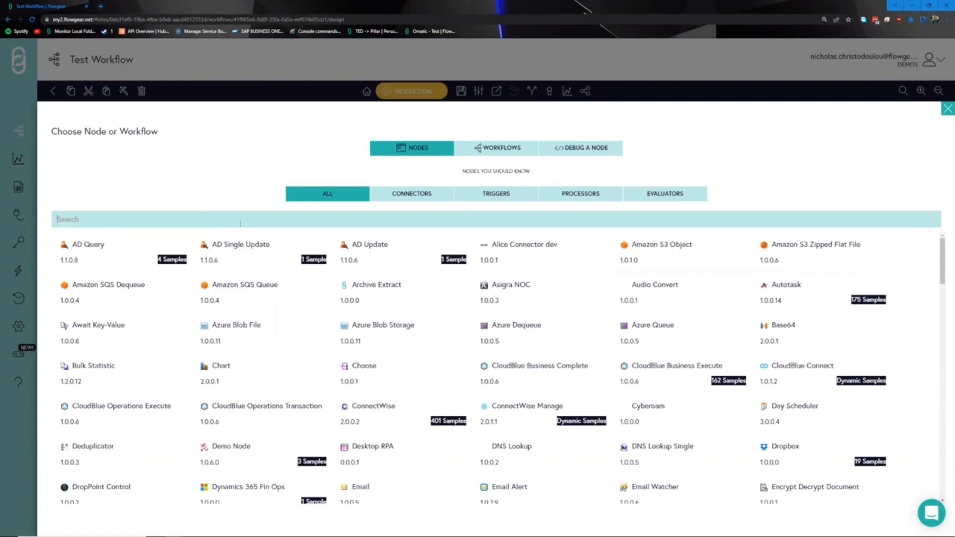
click(411, 193)
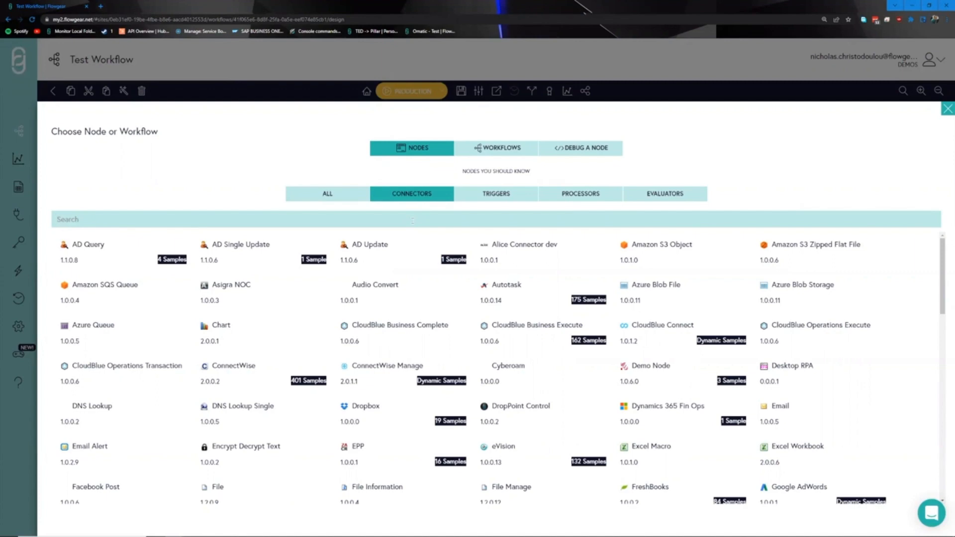
click(490, 197)
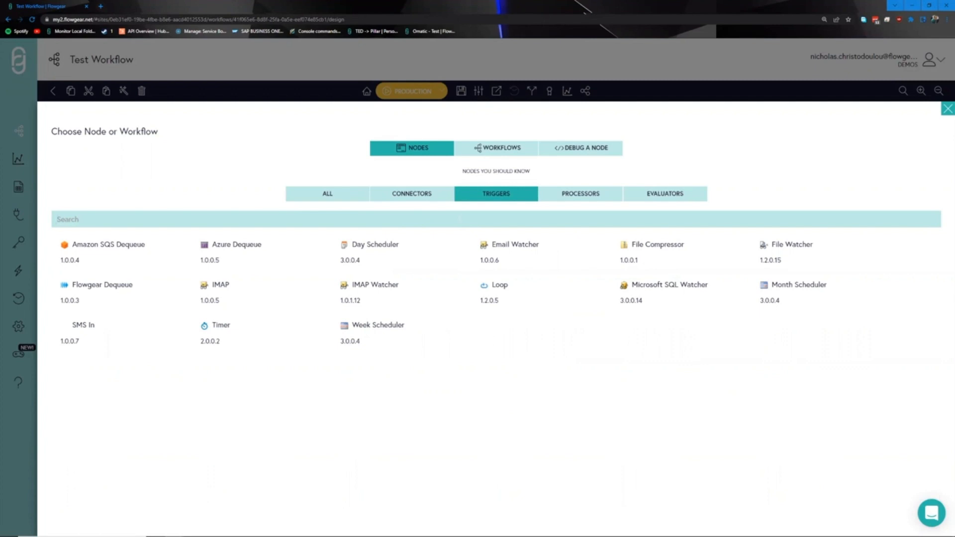
click(593, 204)
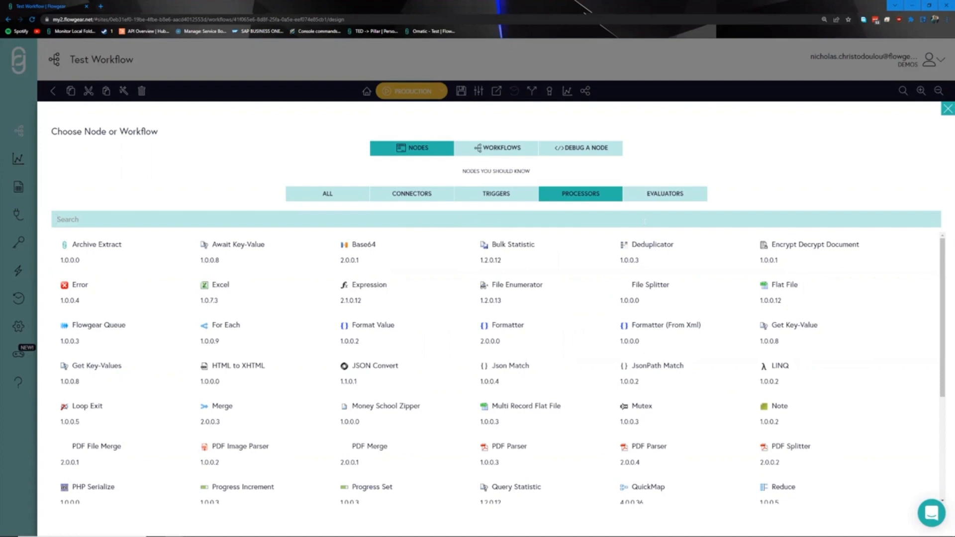
click(659, 198)
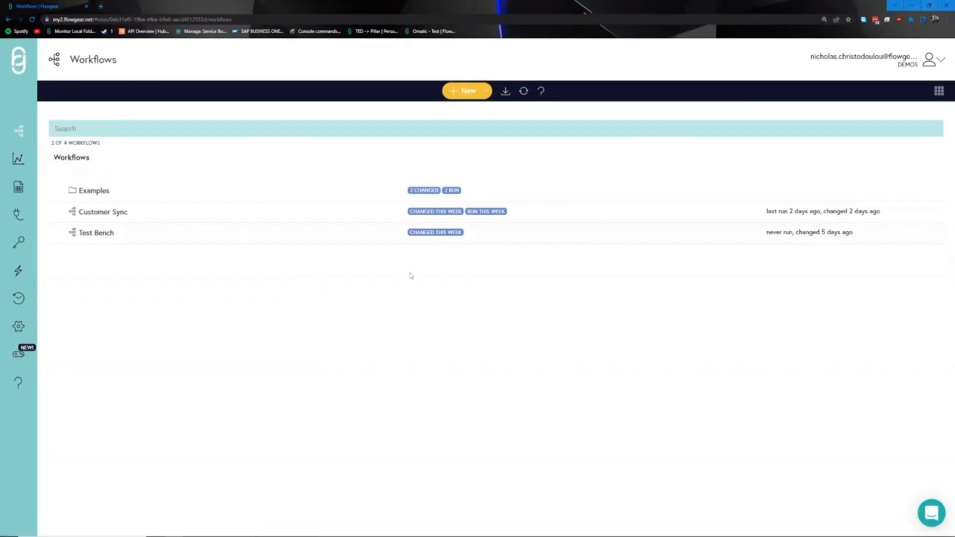
Step: Create a new blank workflow named "Automate Purchase Orders"
click(465, 90)
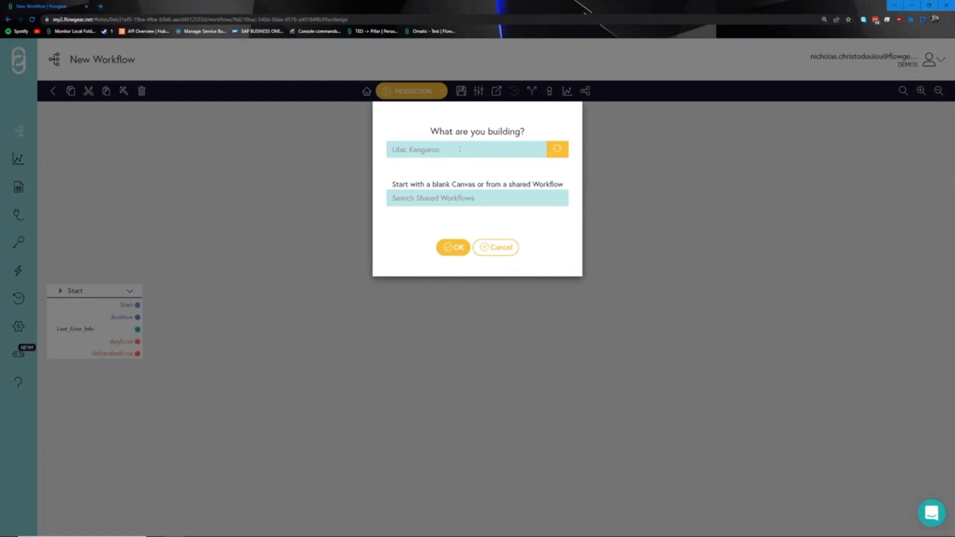
text(Automate Purchase Orders)
click(450, 253)
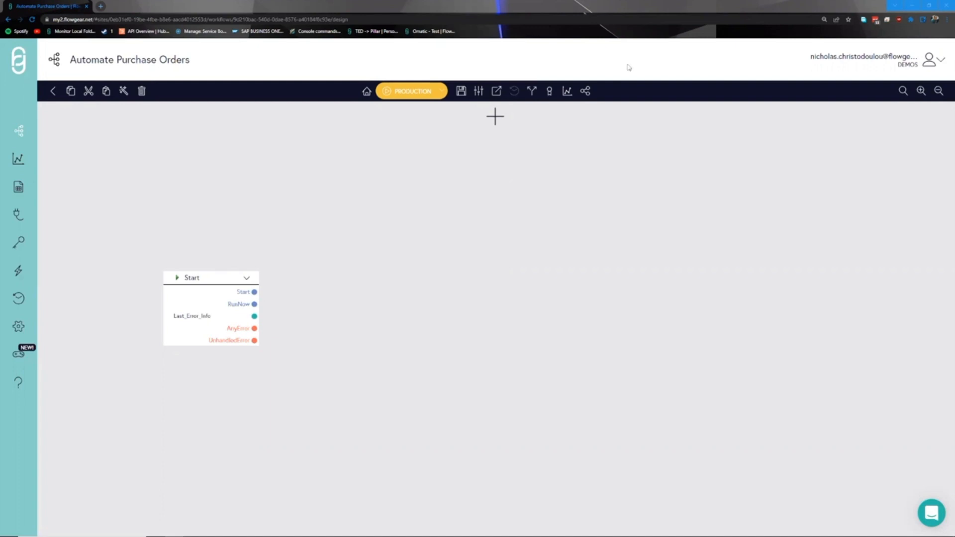
Step: Add an Excel node to the canvas beside the Start node
click(352, 295)
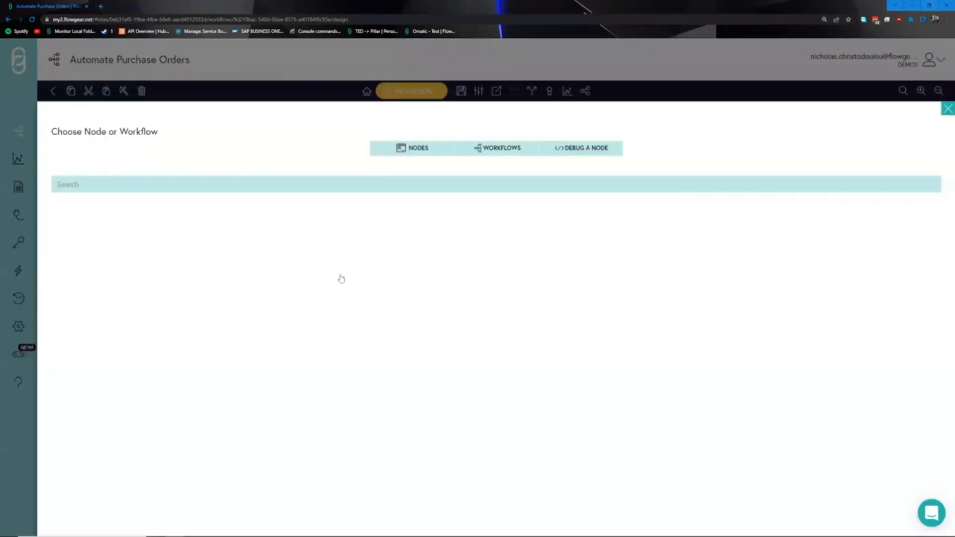
text(excel)
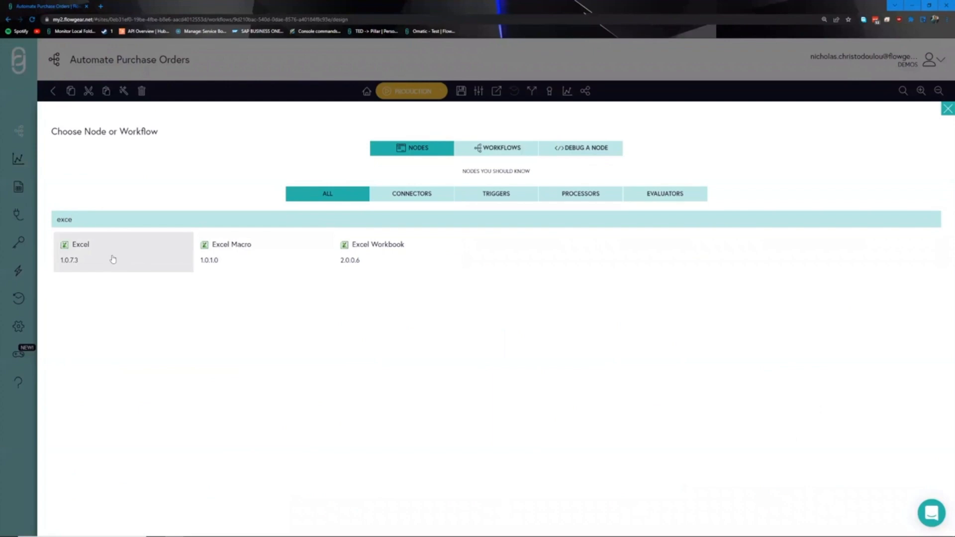
click(114, 256)
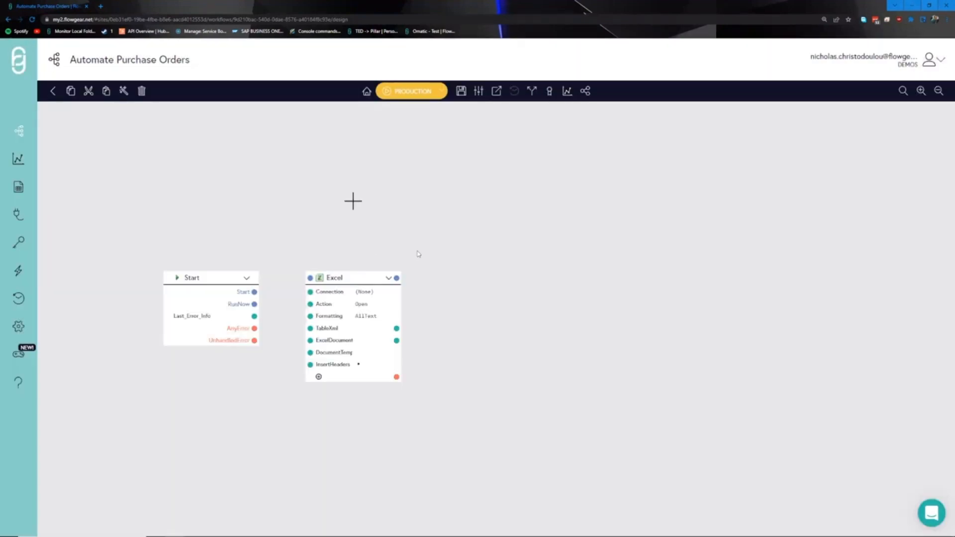
drag(471, 285, 444, 291)
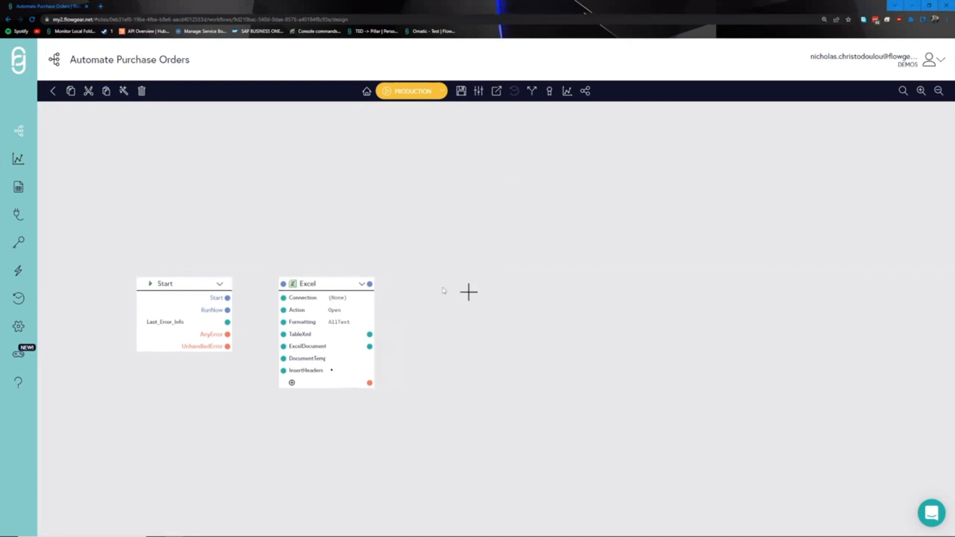
Step: Add a Syspro node to the right of the Excel node and move the Excel node closer to it
click(605, 292)
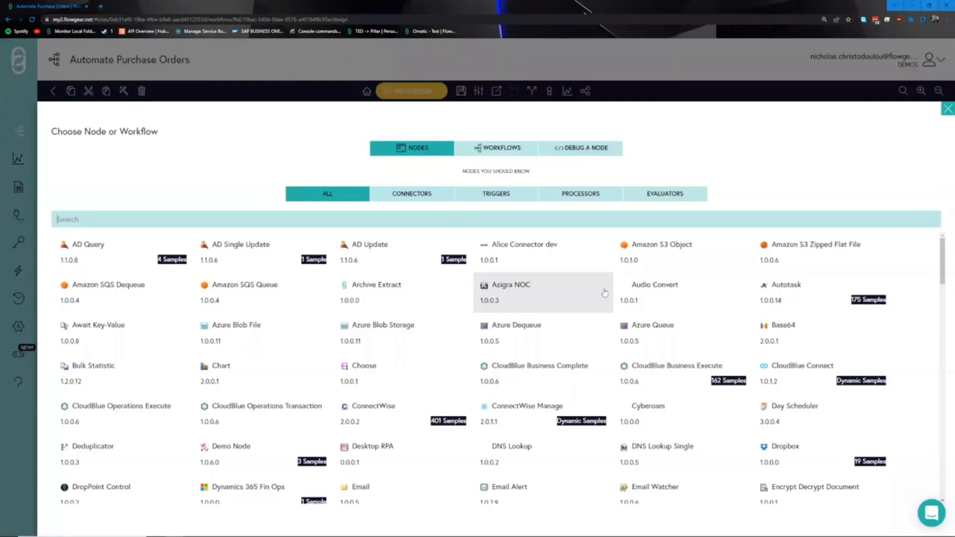
text(sys)
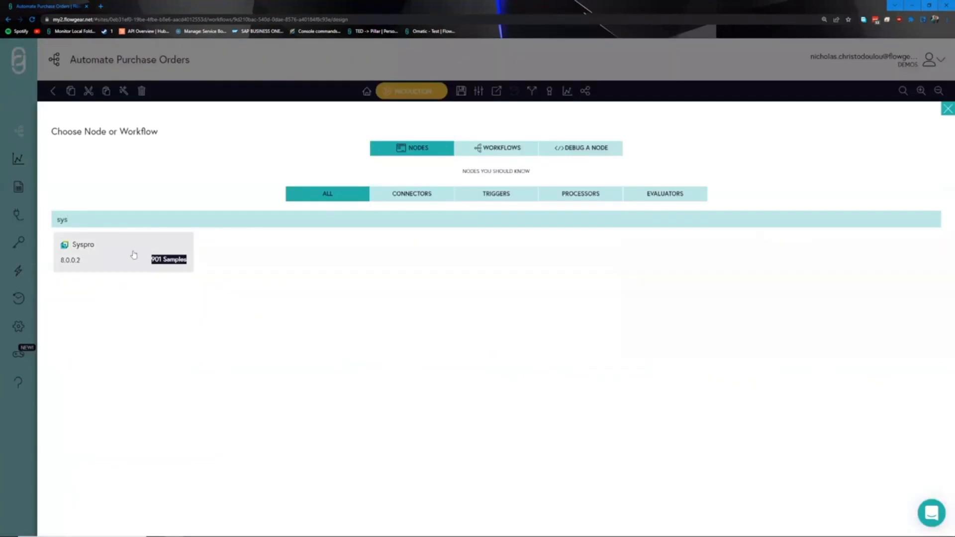
click(134, 255)
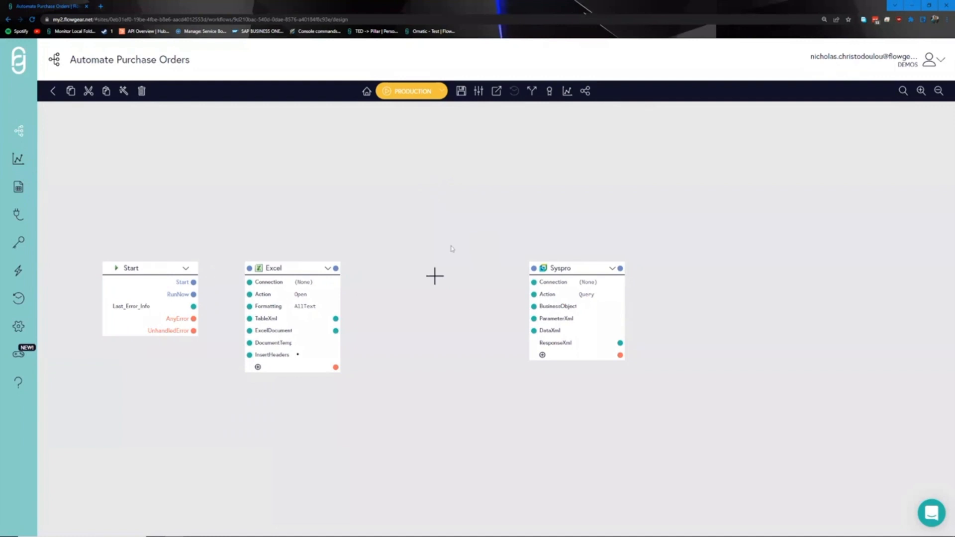
drag(309, 274, 449, 272)
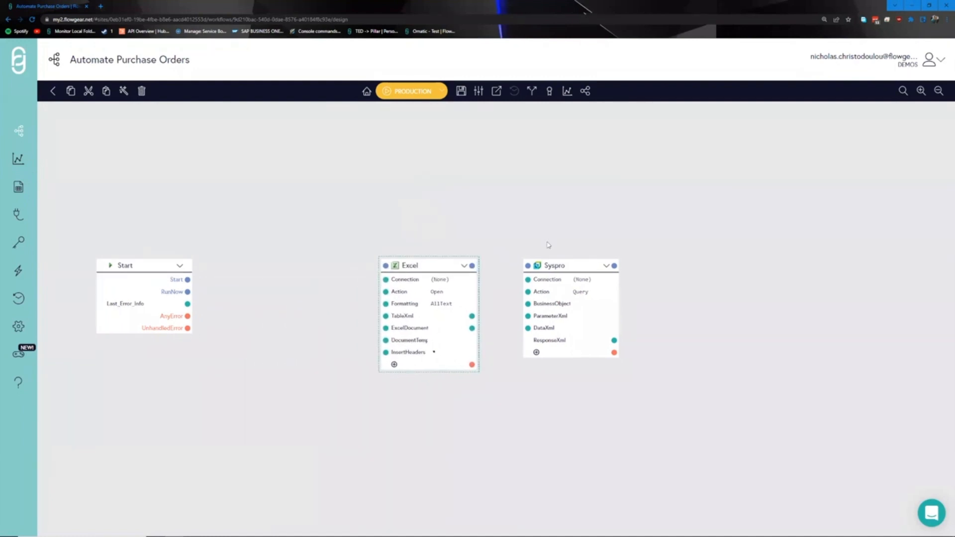
drag(609, 234, 583, 233)
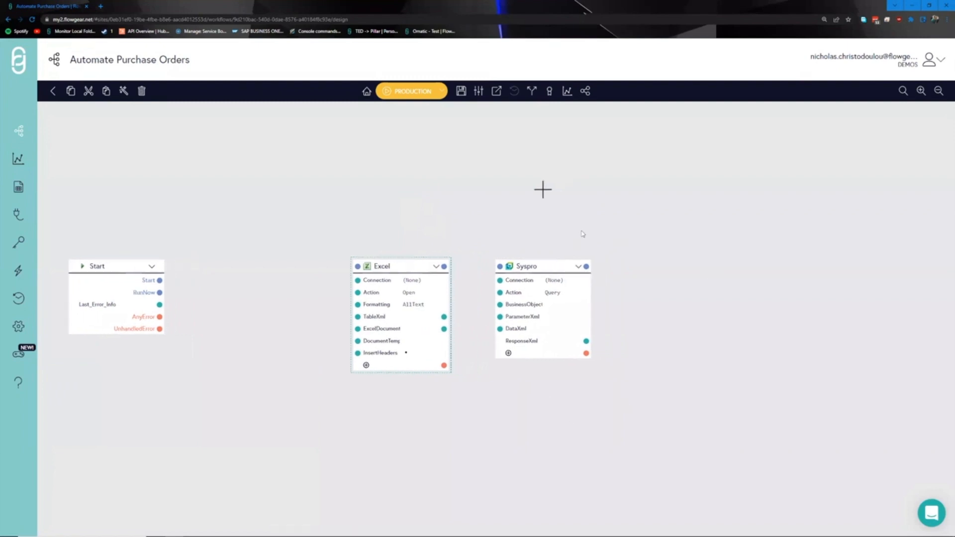
Step: Set the Syspro node's connection to Syspro Sandbox
click(568, 281)
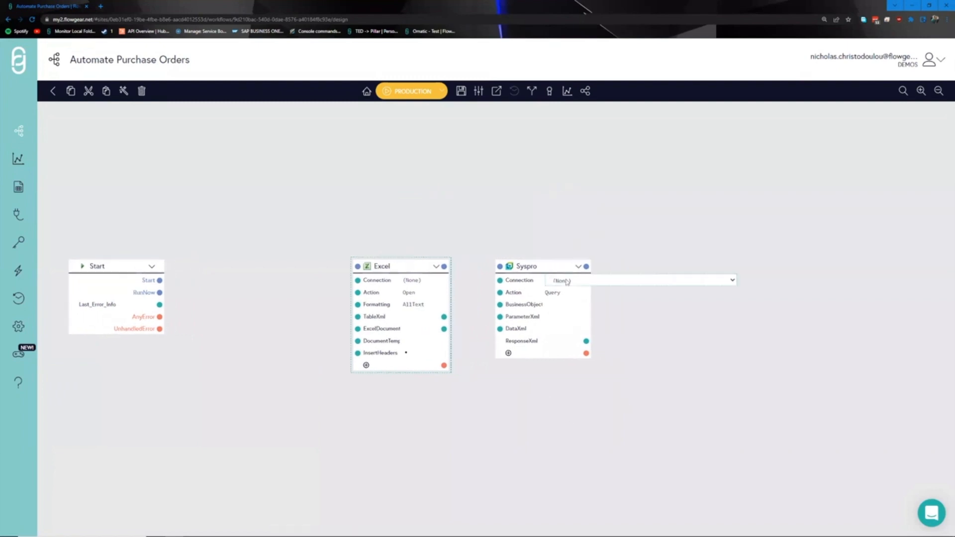
click(570, 282)
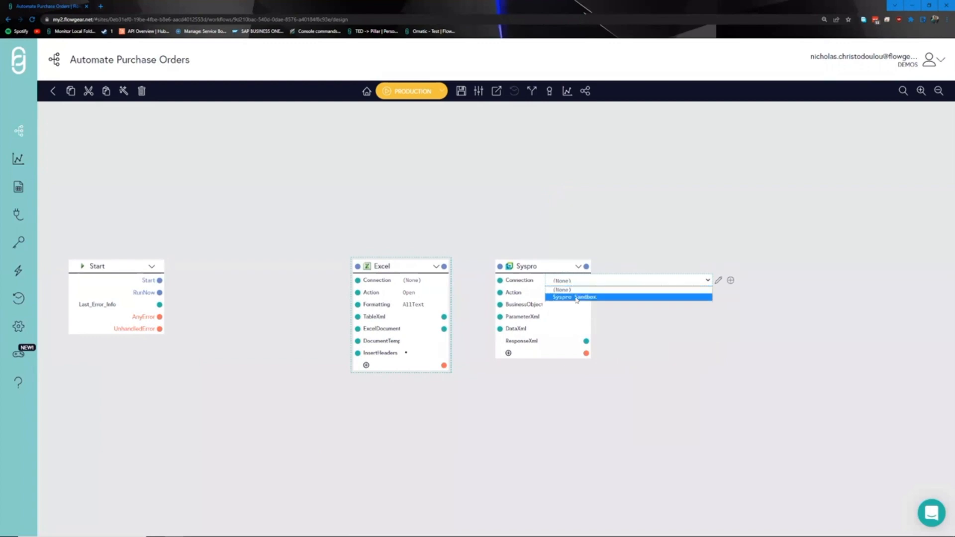
click(576, 298)
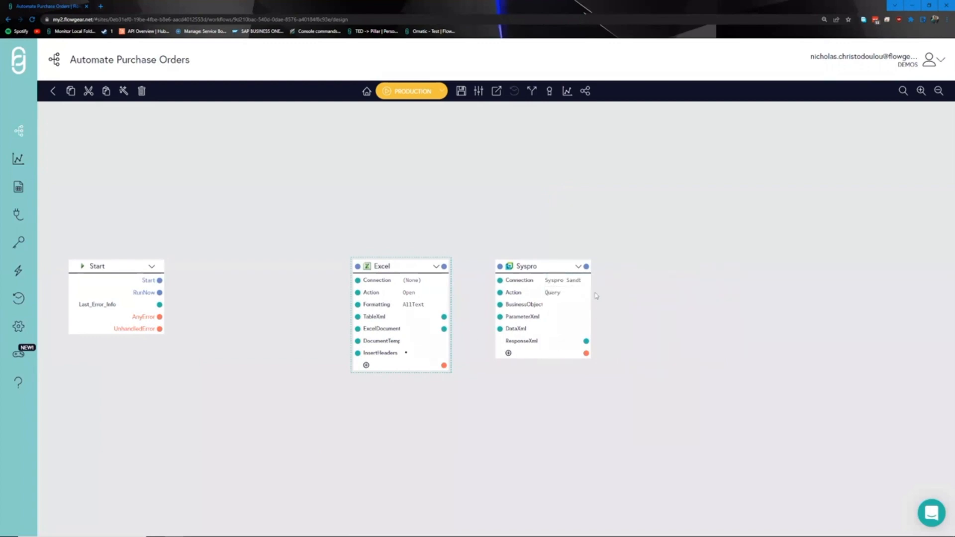
Step: Open the Syspro Sandbox connection, switch its site environment to Test and run the connection test
click(589, 284)
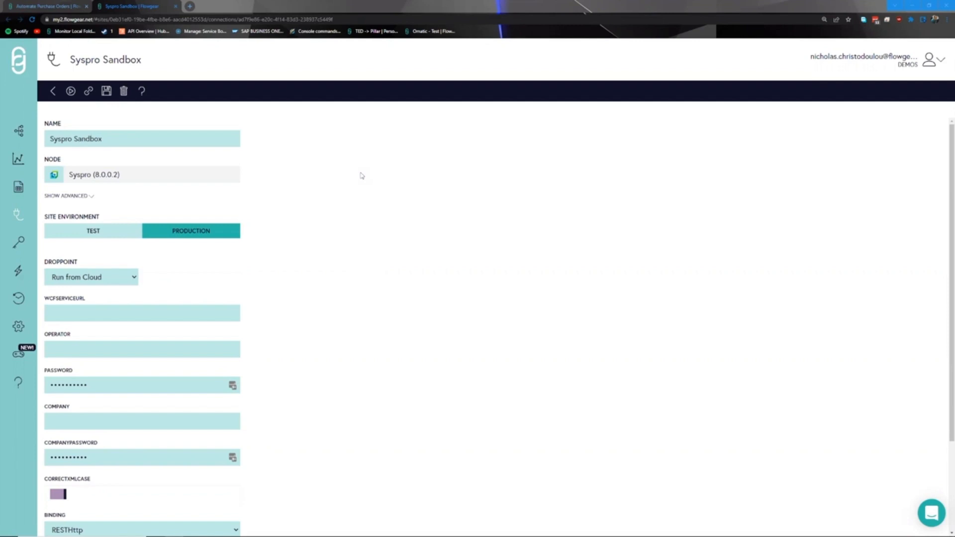
click(95, 238)
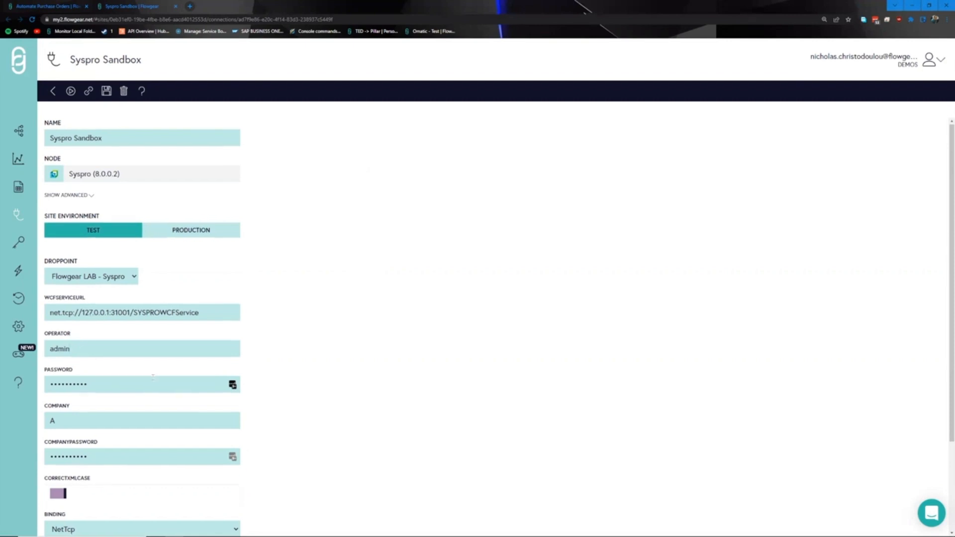
scroll(152, 377, down, 3)
scroll(150, 348, up, 3)
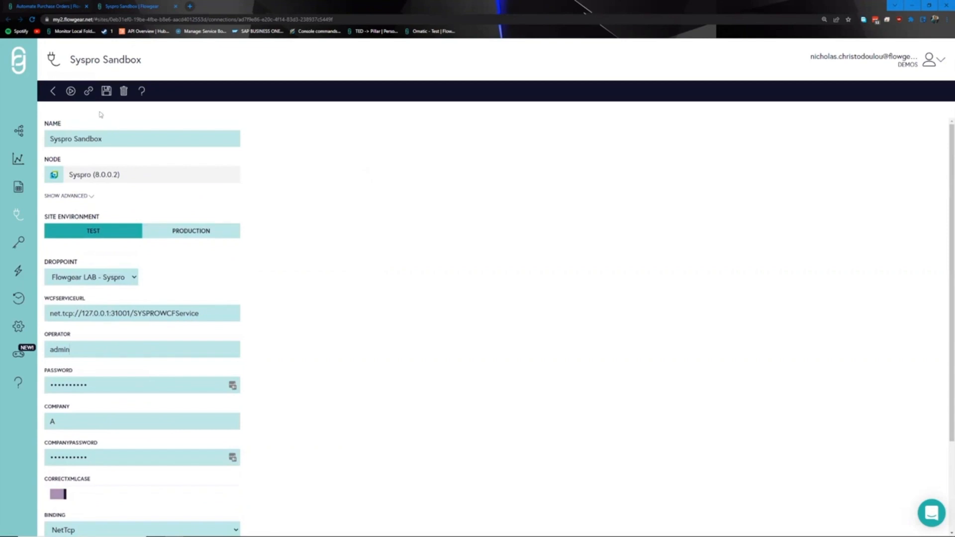
click(70, 91)
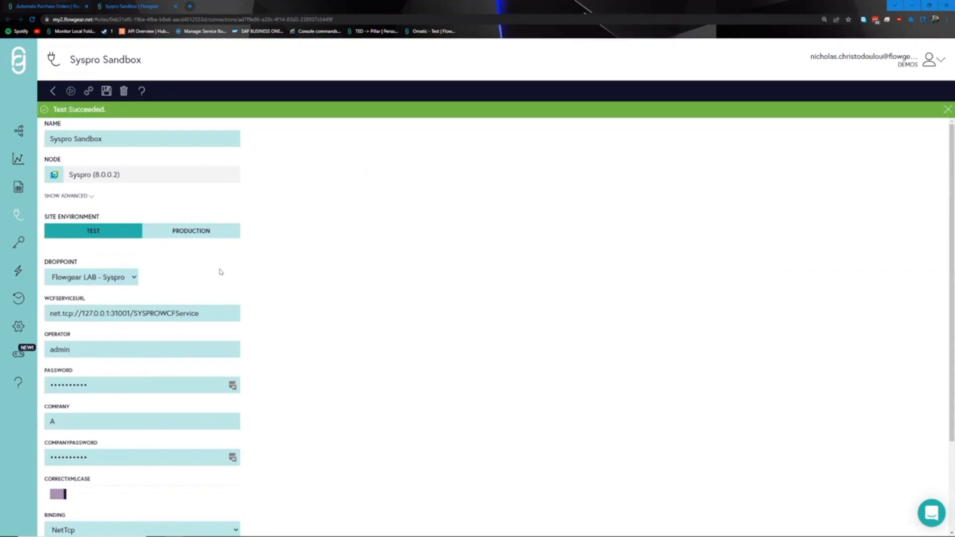
Step: Return to the Automate Purchase Orders workflow and add a File node between the Start and Excel nodes
click(47, 6)
drag(358, 315, 322, 323)
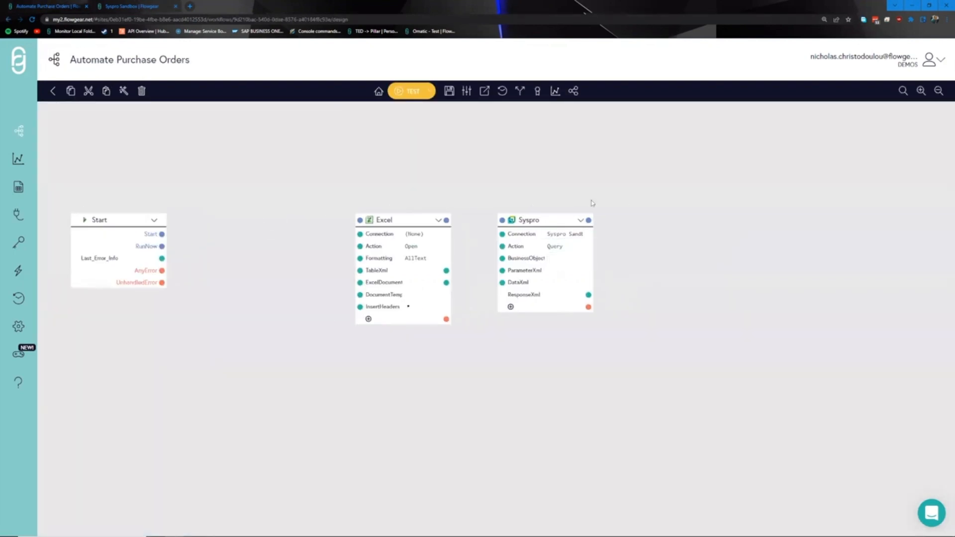
drag(587, 190, 580, 183)
click(536, 216)
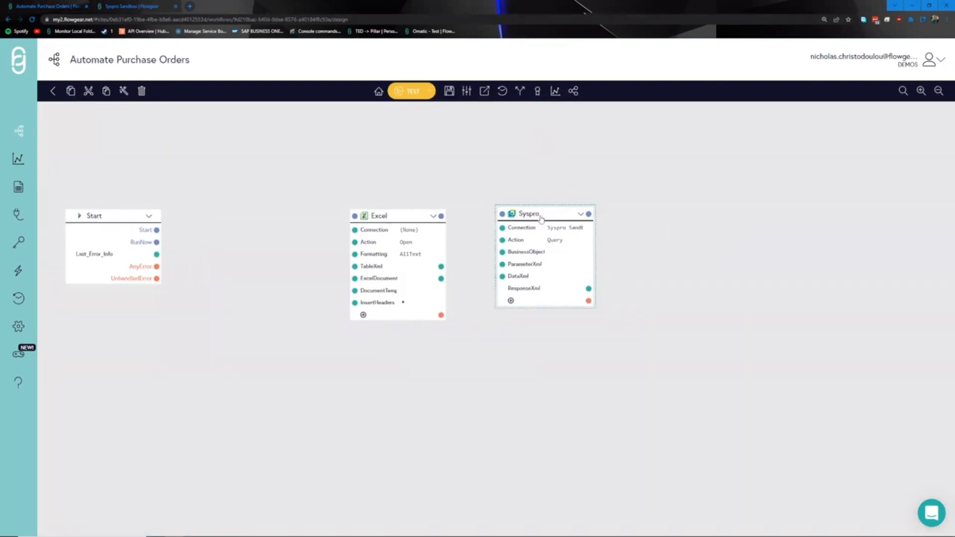
drag(456, 179, 470, 184)
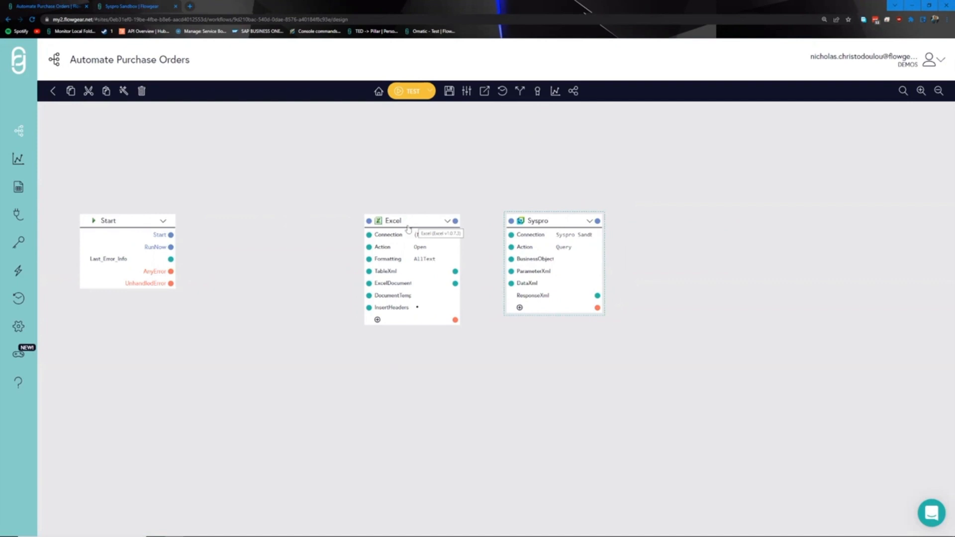
drag(269, 230, 292, 235)
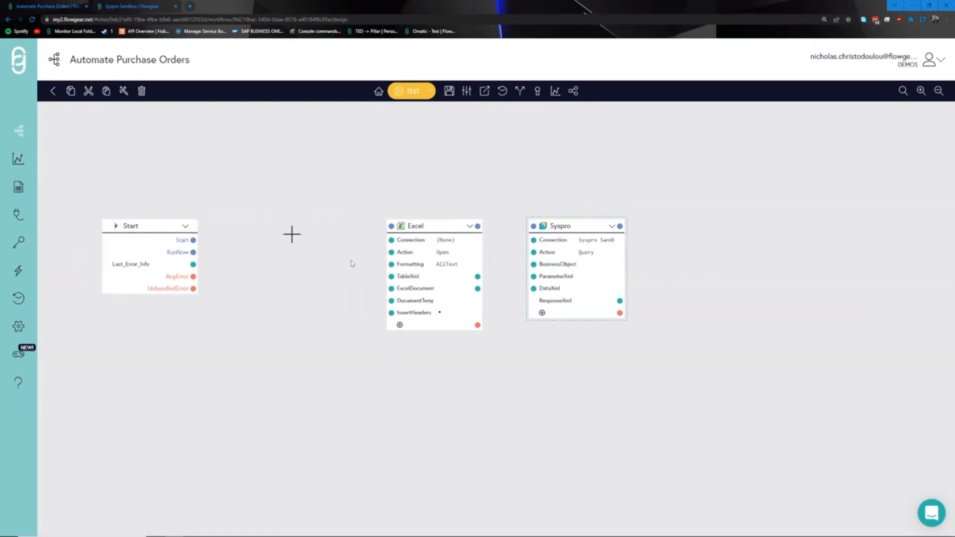
click(291, 235)
text(file)
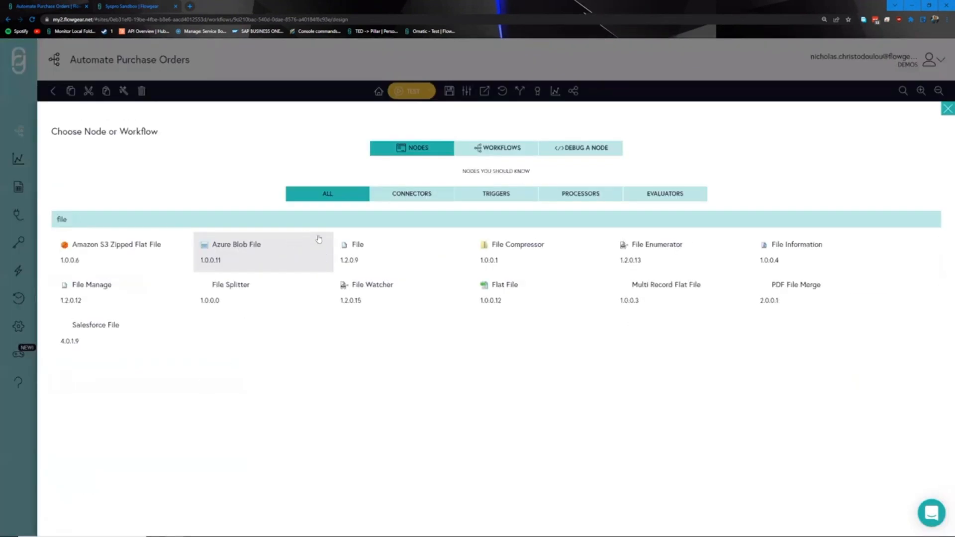
click(358, 245)
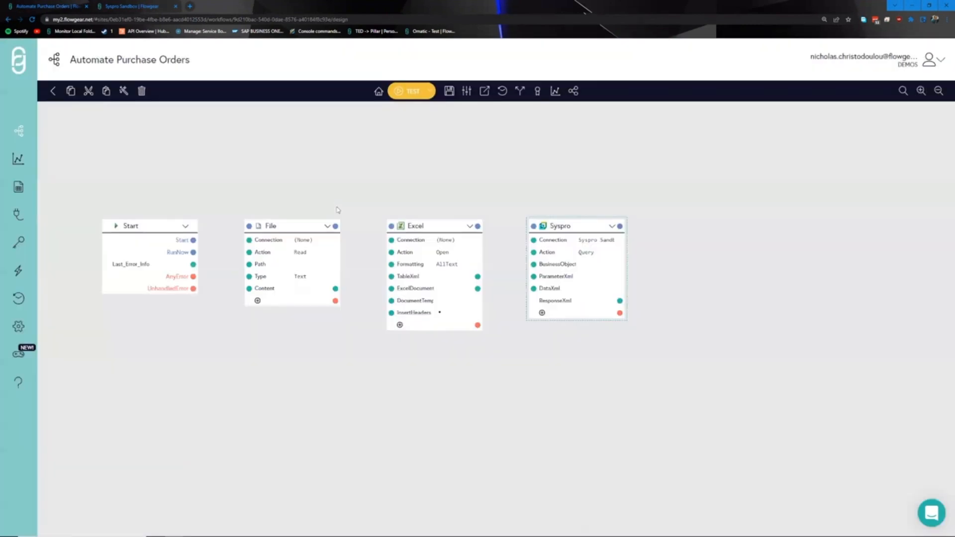
Step: Set the File node's connection to Syspro VM
drag(324, 204, 377, 223)
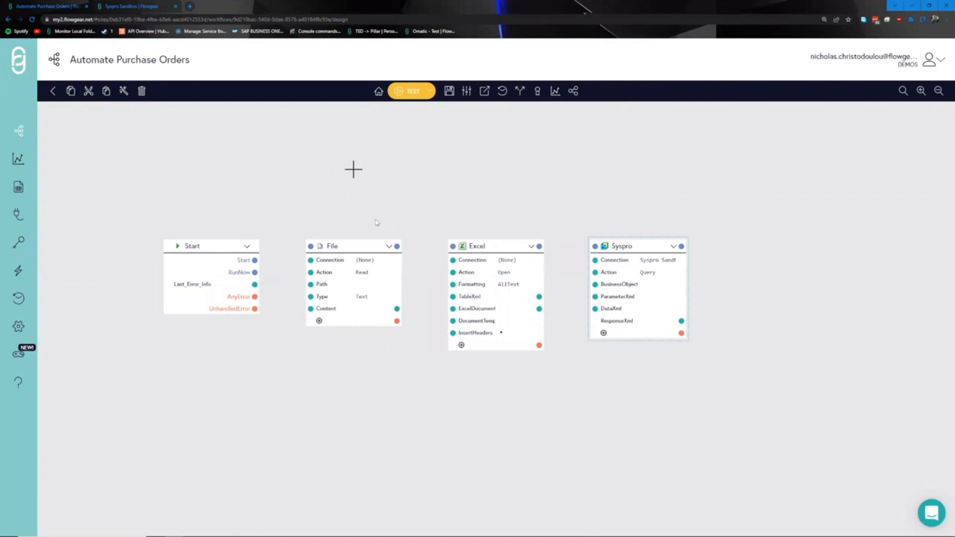
drag(377, 223, 385, 220)
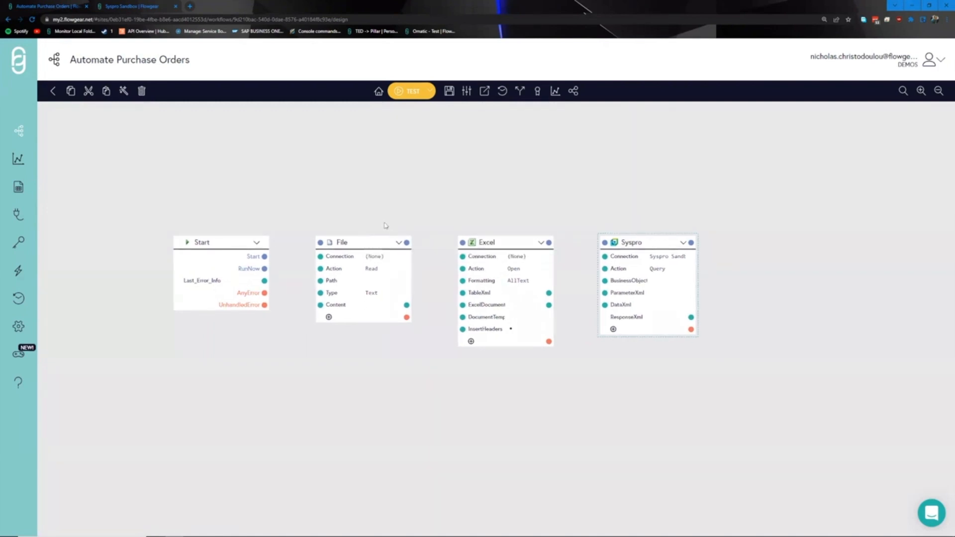
click(377, 256)
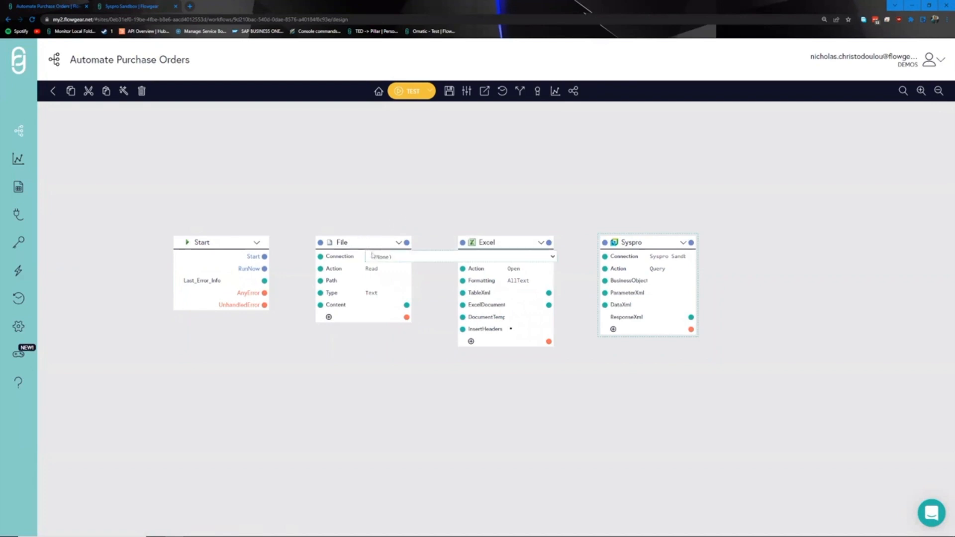
click(379, 258)
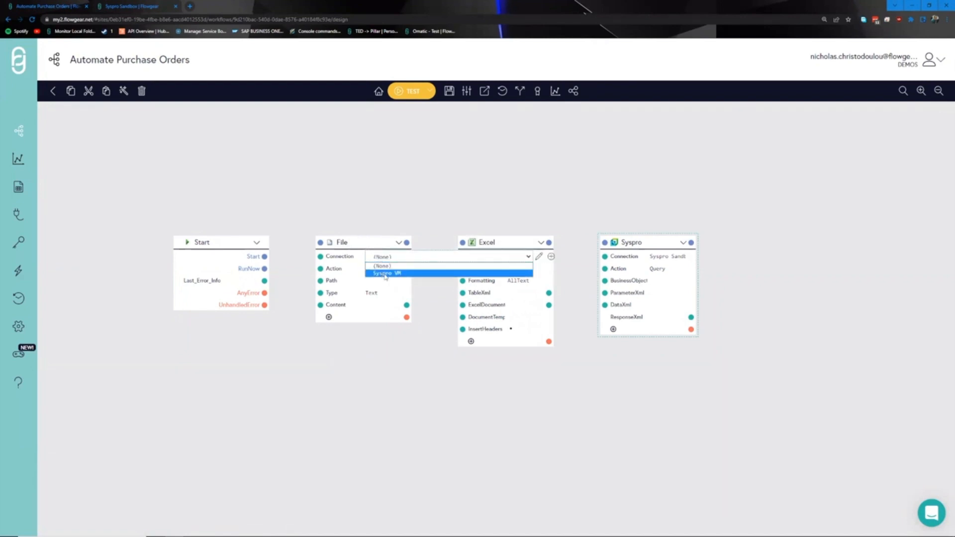
click(389, 274)
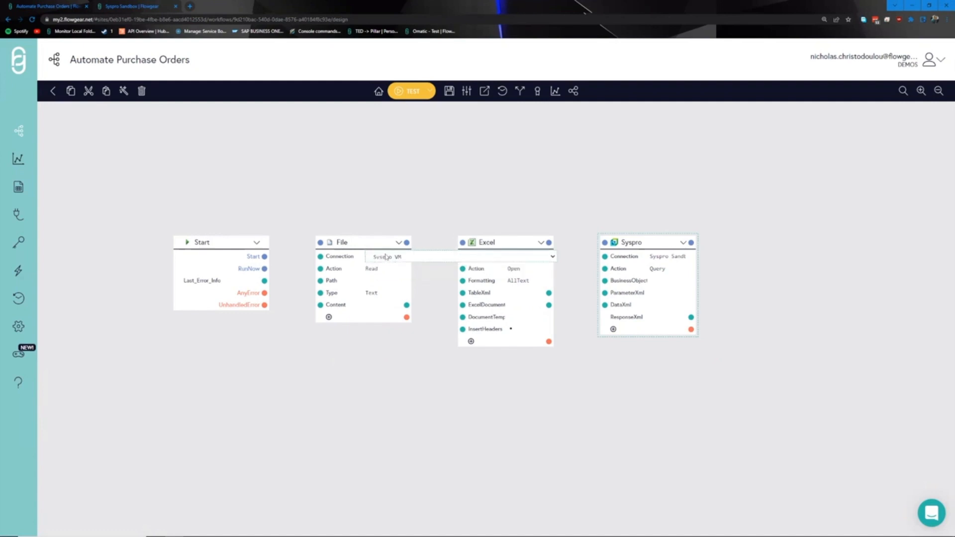
Step: Open the Syspro VM connection, review its DropPoint options with Flowgear LAB - Syspro kept selected, and return to the workflow
click(536, 256)
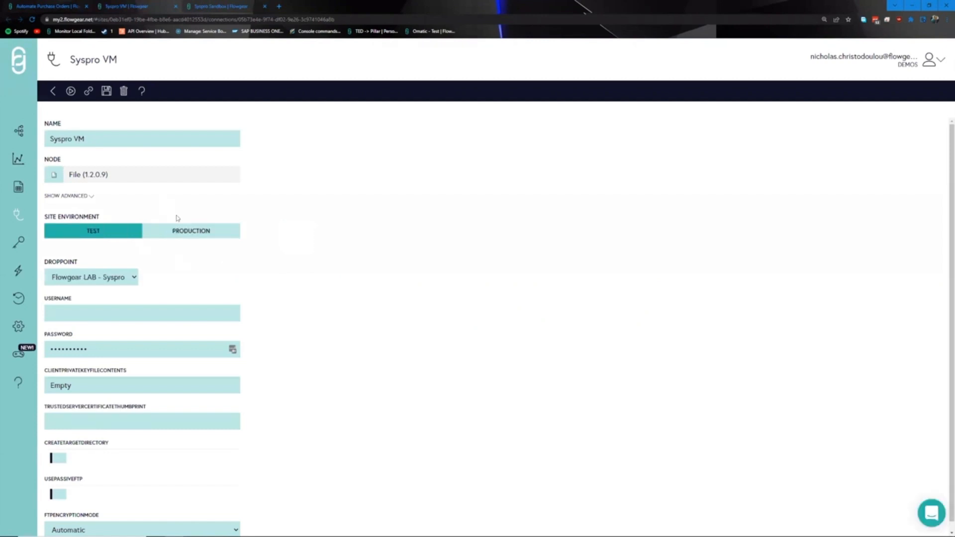
click(110, 281)
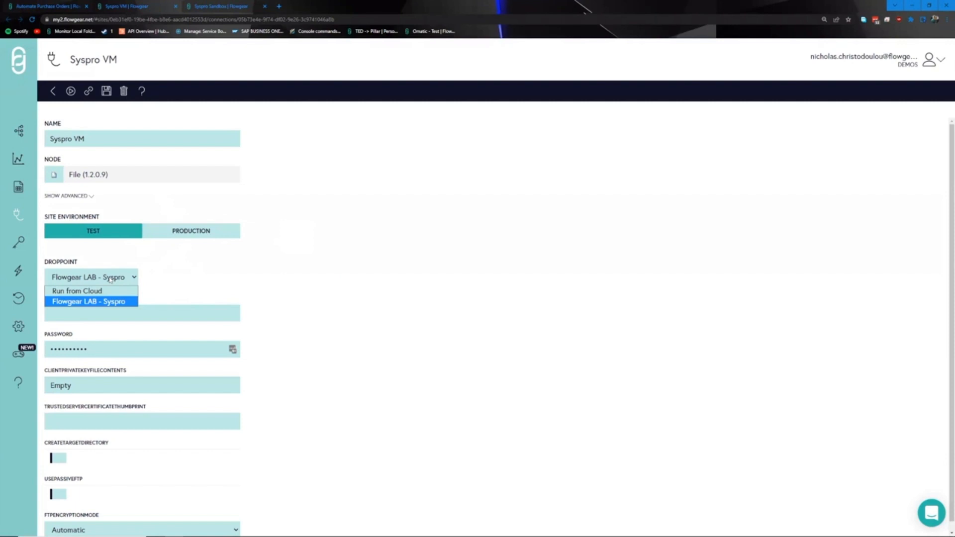
click(110, 280)
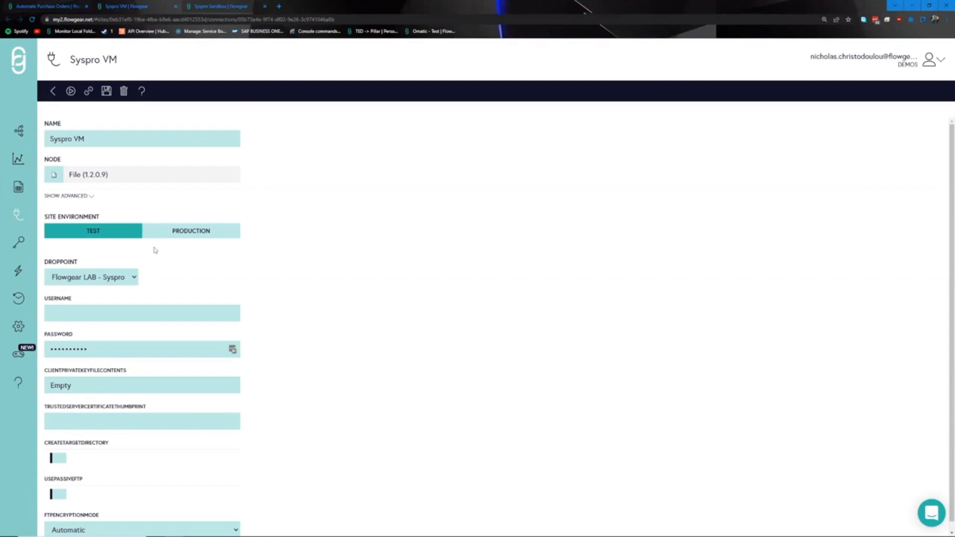
click(134, 277)
click(128, 299)
click(57, 9)
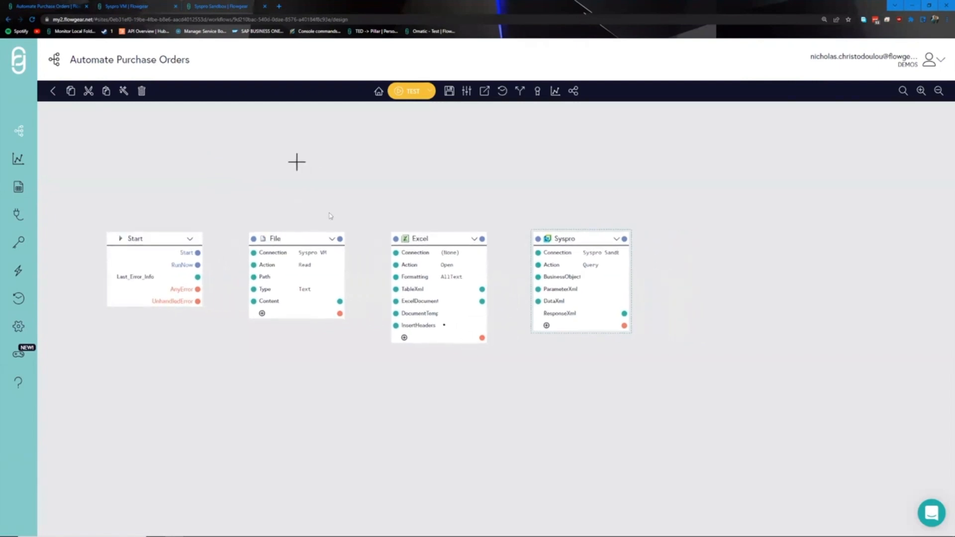
Step: Move the Syspro node further right and add a QuickMap node between it and the Excel node
drag(299, 240, 297, 238)
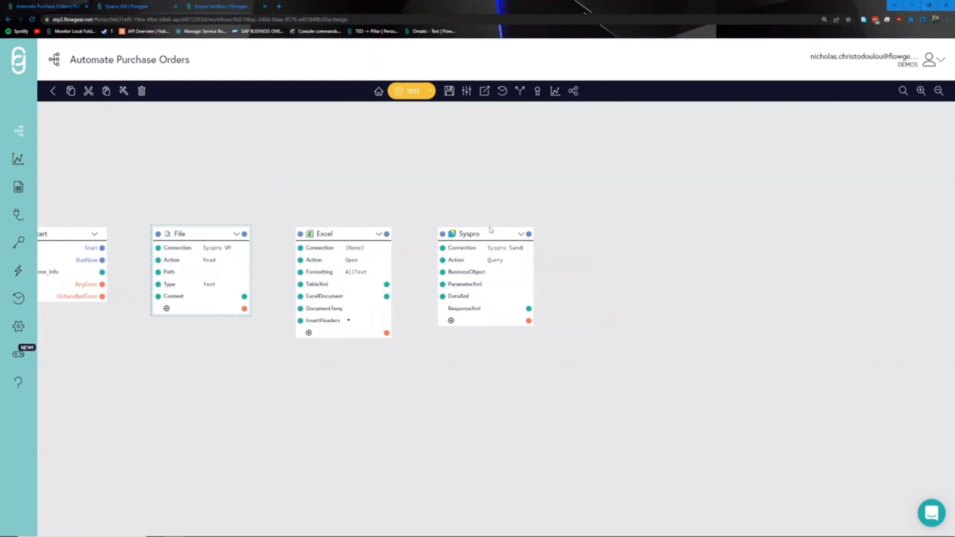
drag(488, 239, 630, 239)
click(486, 242)
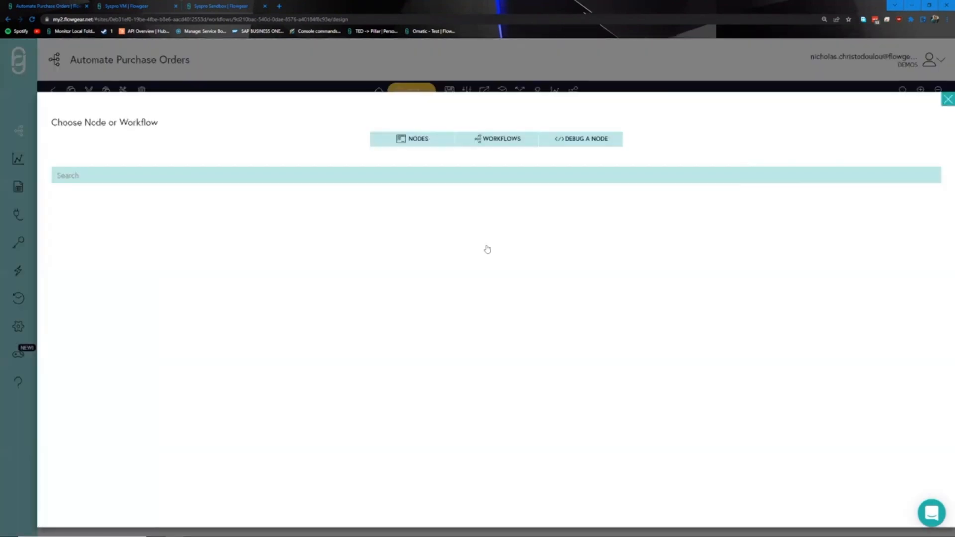
text(qui)
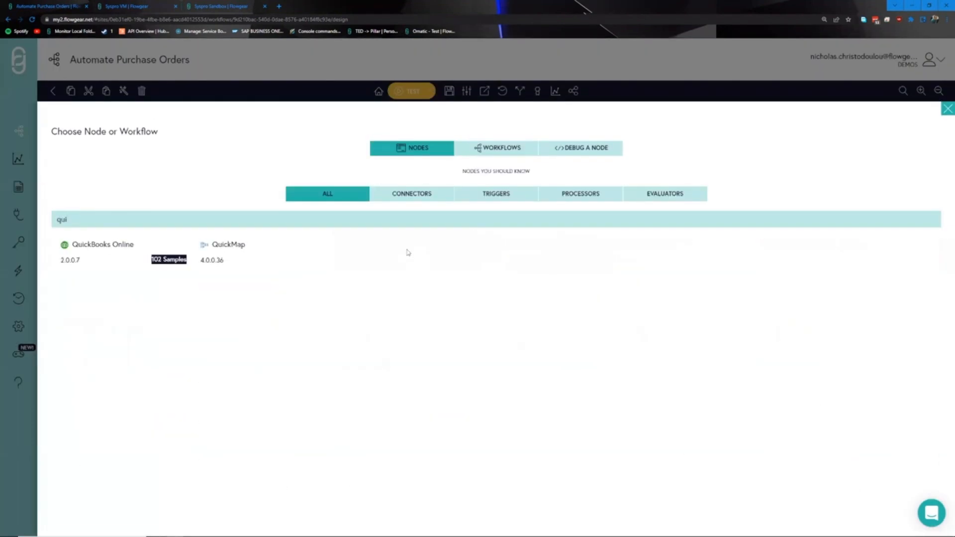
click(257, 252)
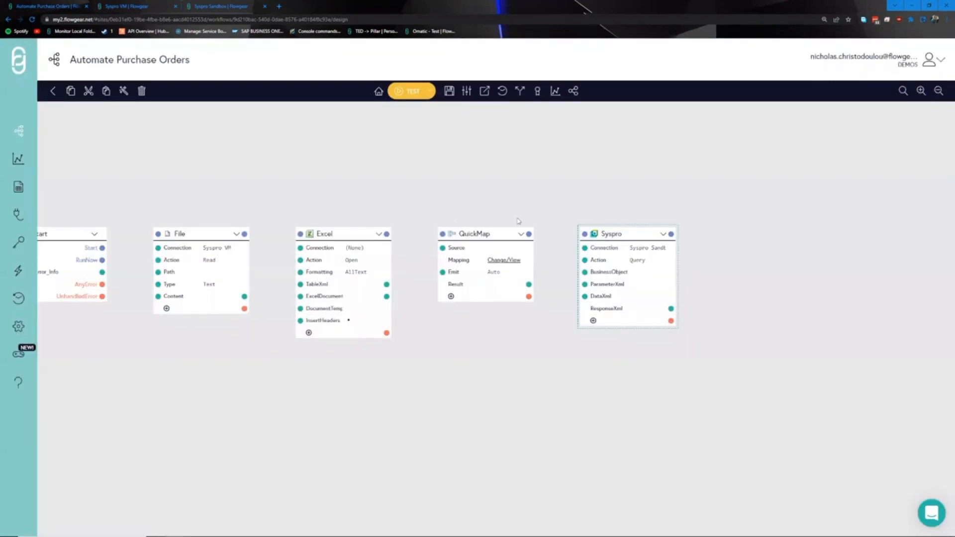
Step: Link the execution flow from the File node to Excel, from Excel to QuickMap and from QuickMap to Syspro
mouse_move(482, 204)
mouse_down()
mouse_move(504, 194)
mouse_move(497, 198)
mouse_up()
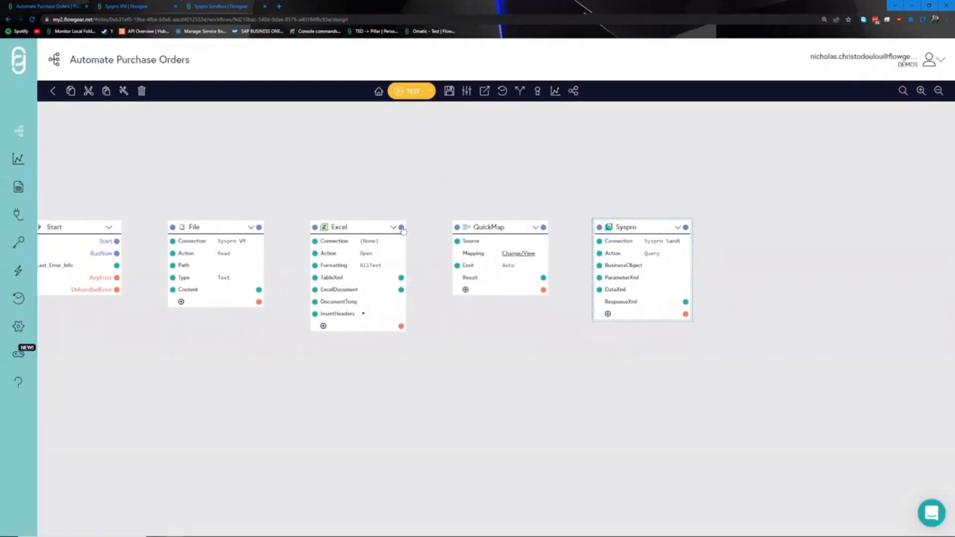
drag(401, 227, 457, 228)
drag(260, 227, 315, 228)
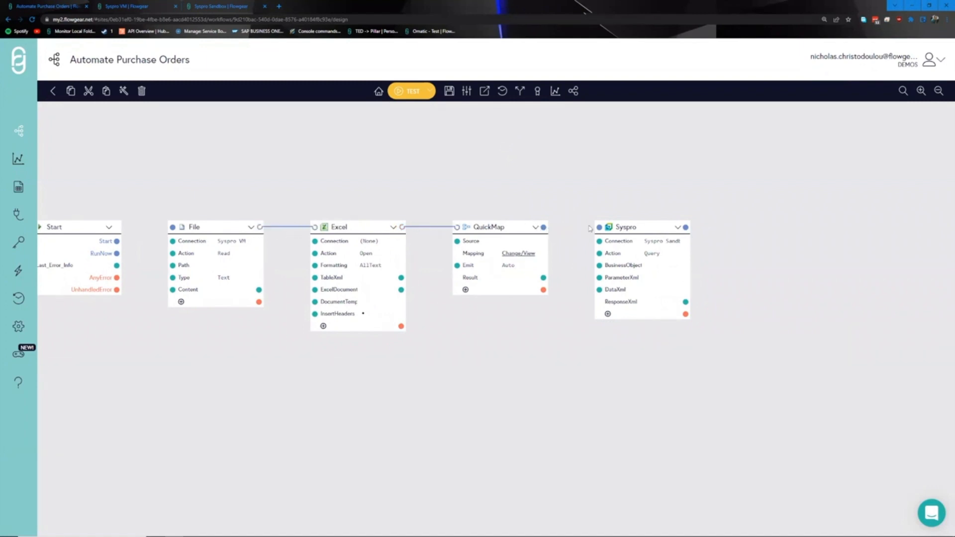
drag(543, 227, 599, 227)
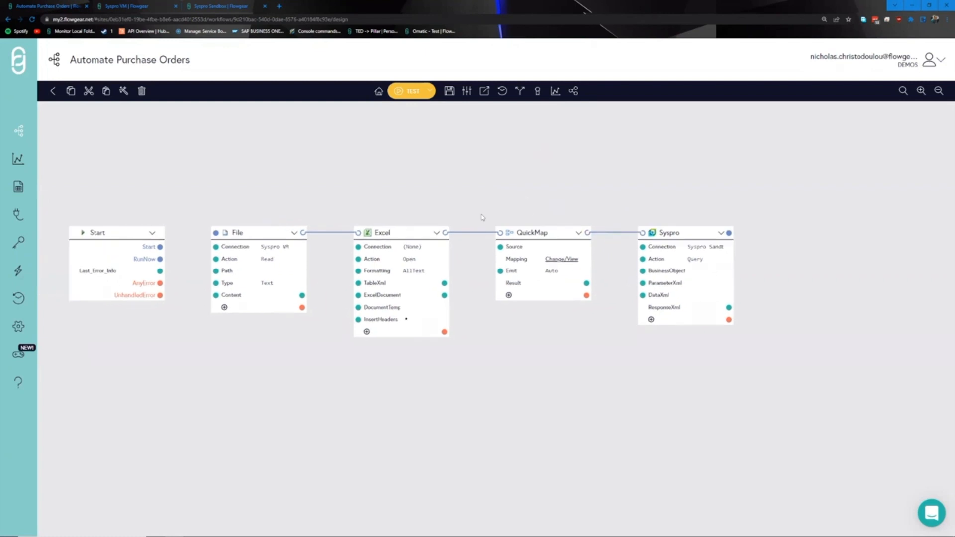
Step: Apply the sample "Add, Change a Purchase Order (Post PORTOI)" to the Syspro node
drag(572, 183, 457, 185)
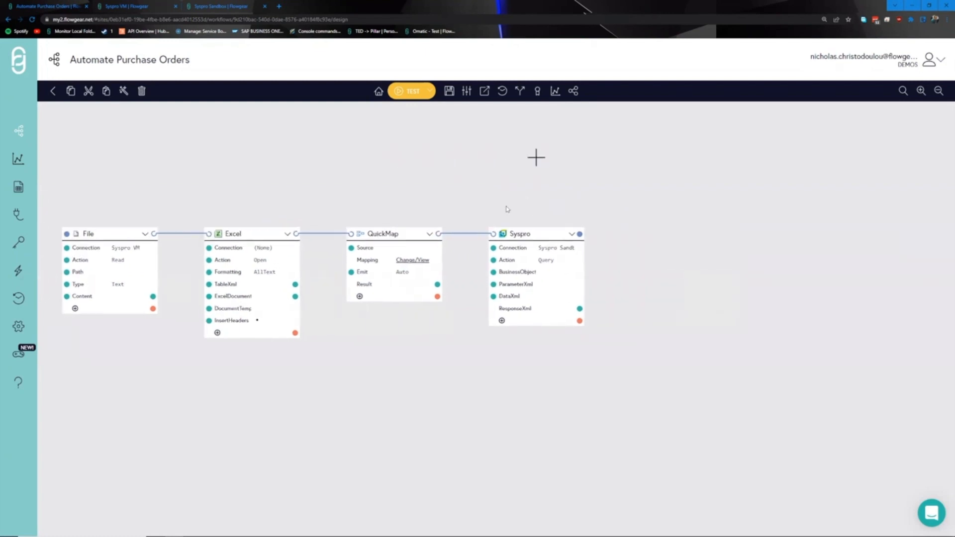
drag(535, 156, 482, 156)
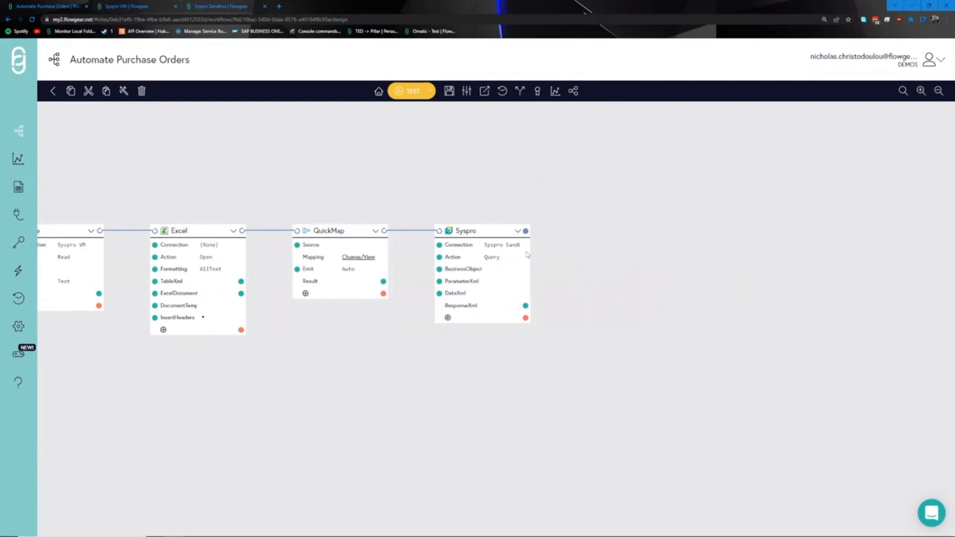
click(519, 232)
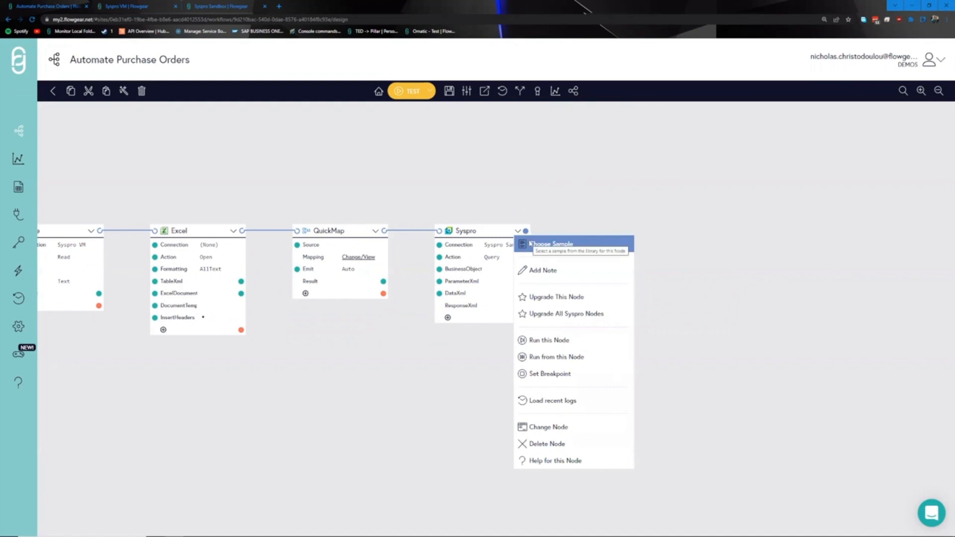
click(530, 244)
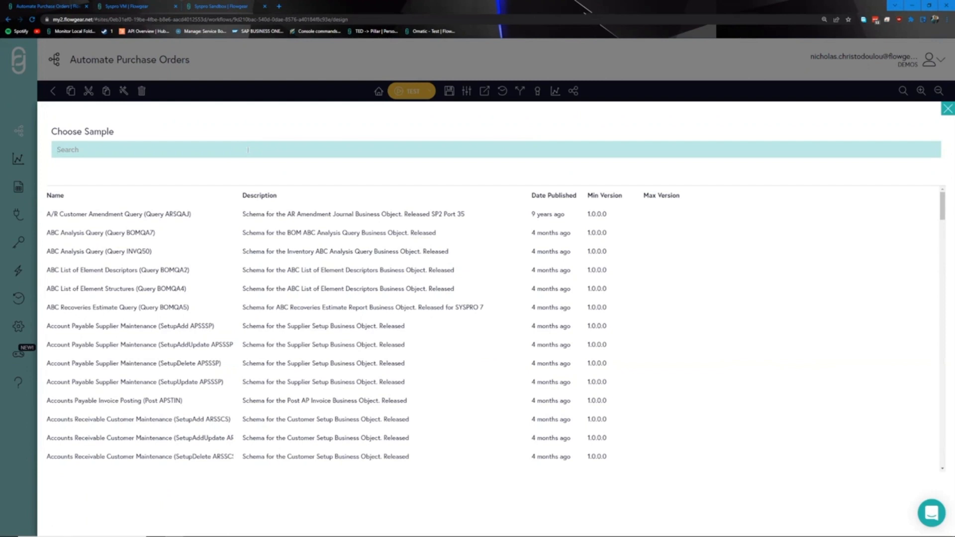
text(portoi)
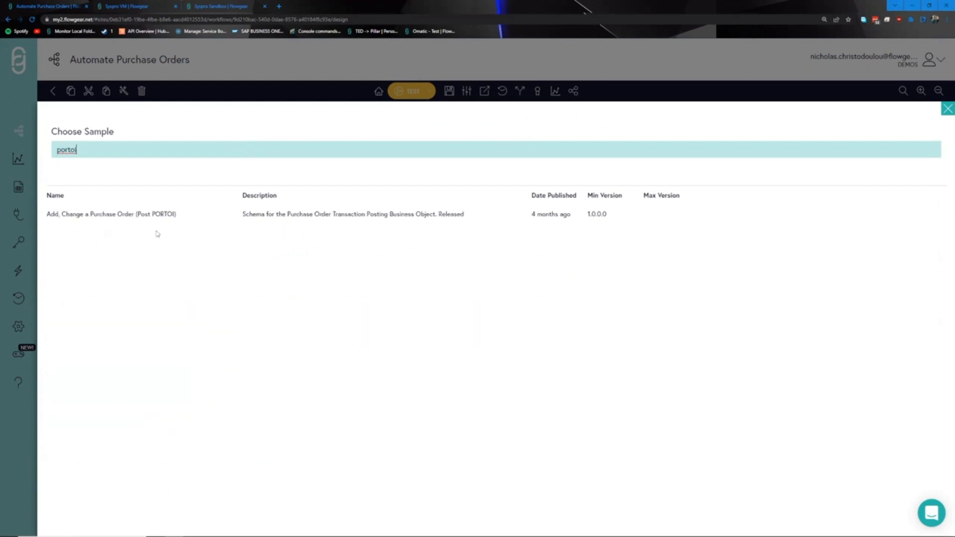
click(166, 218)
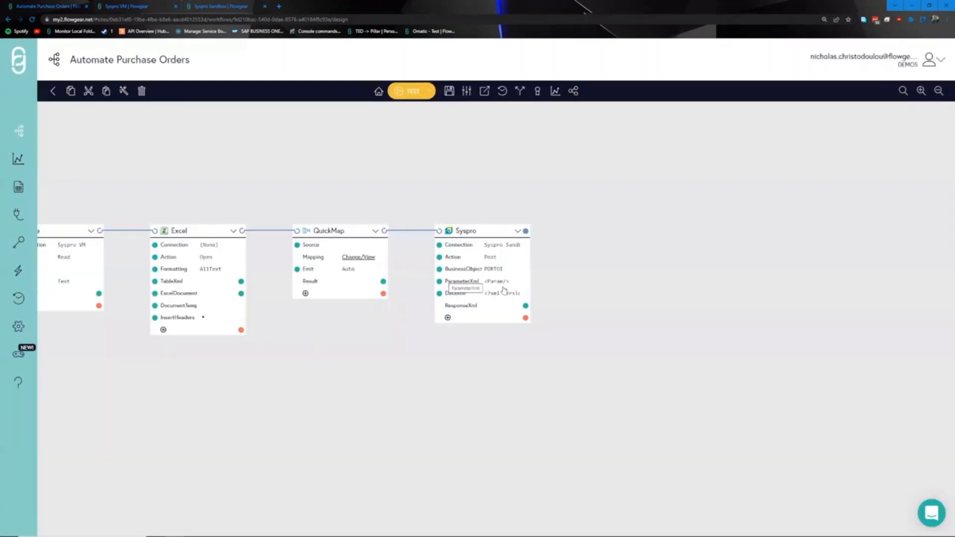
Step: Open the Syspro node's DataXml in the full editor, examine the sample purchase order XML, and close the editor
click(504, 284)
click(500, 294)
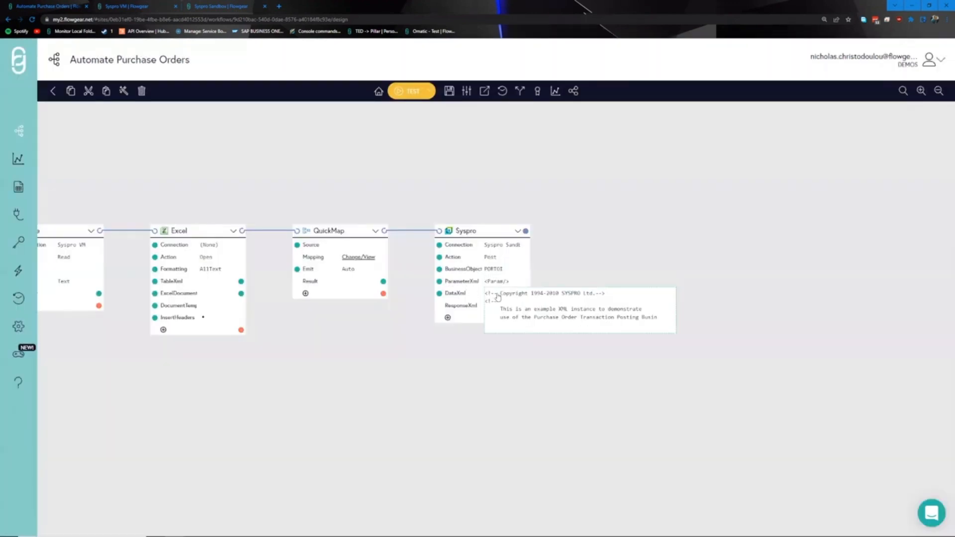
key(F2)
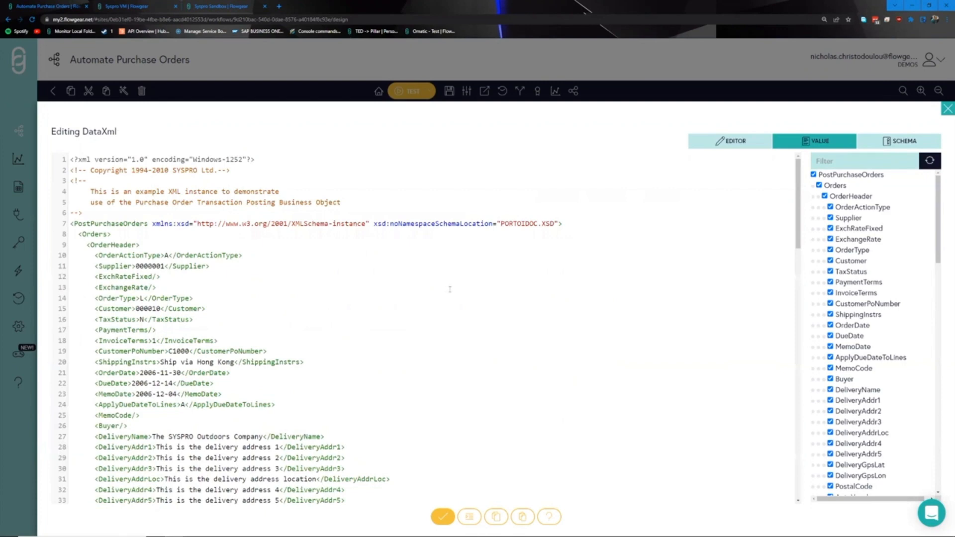
scroll(452, 290, down, 5)
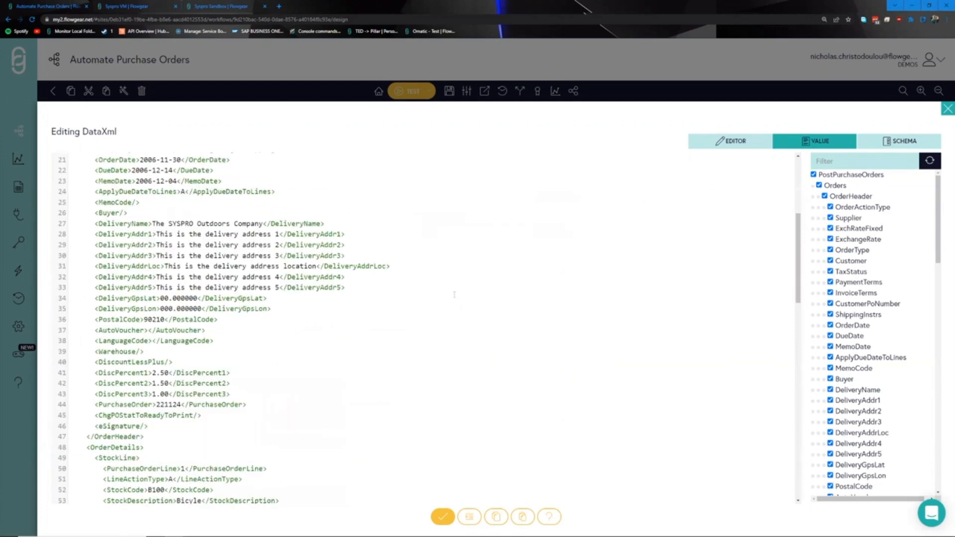
scroll(454, 295, down, 5)
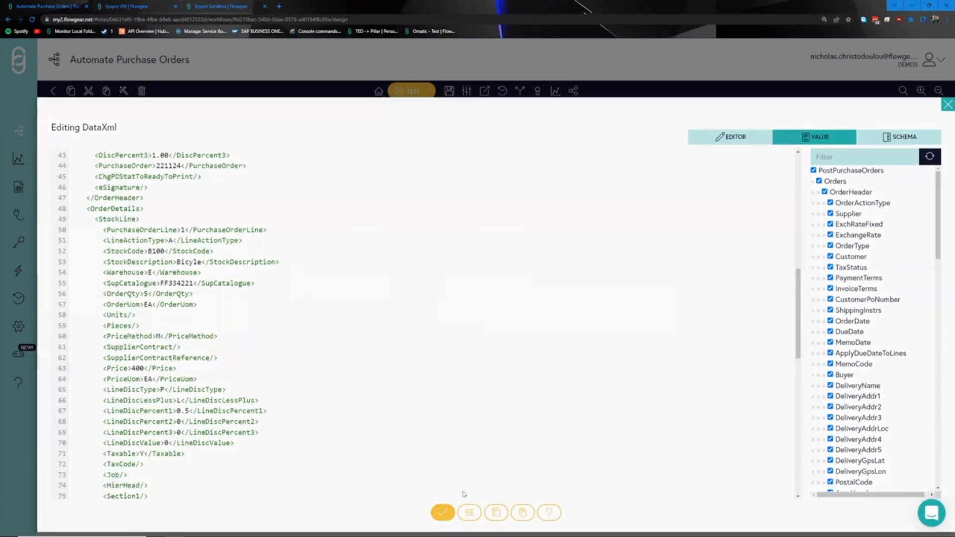
click(443, 512)
click(489, 374)
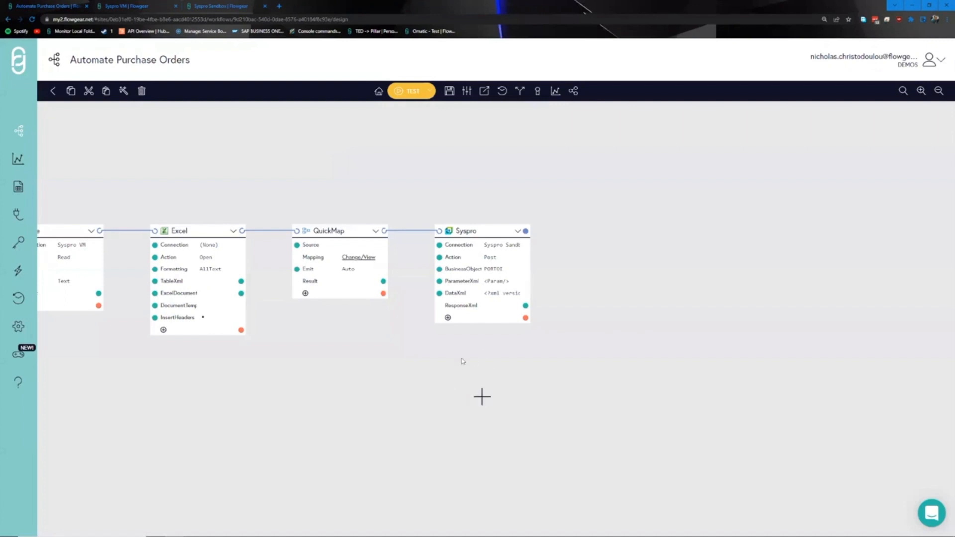
drag(333, 370, 571, 358)
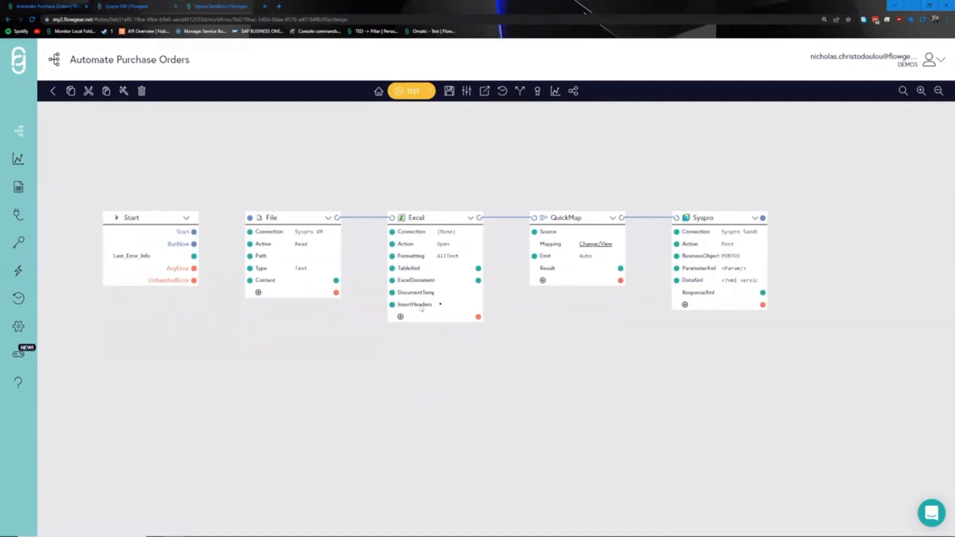
drag(346, 185, 309, 205)
drag(374, 185, 418, 225)
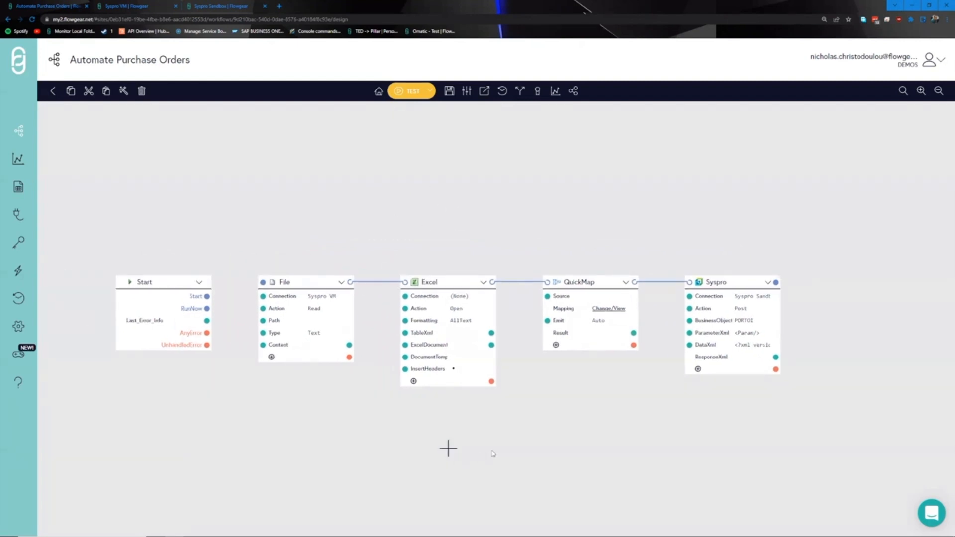
Step: Remove the execution link between Excel and QuickMap, and link the Start node's RunNow output to the File node
drag(521, 284, 520, 259)
drag(379, 419, 397, 422)
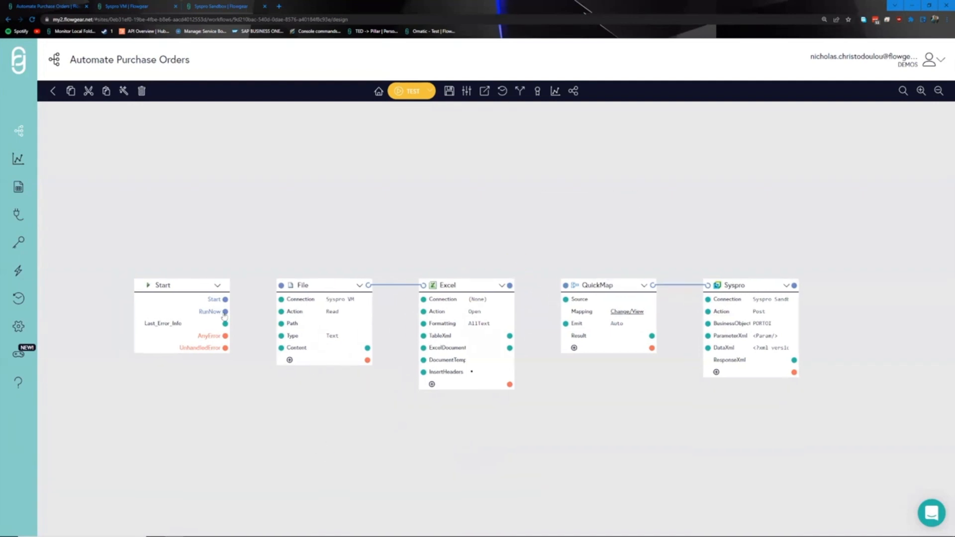
drag(225, 311, 281, 286)
Step: Set the File node's path to the Purchase Order file in C:\temp and its type to Binary
click(362, 311)
click(351, 300)
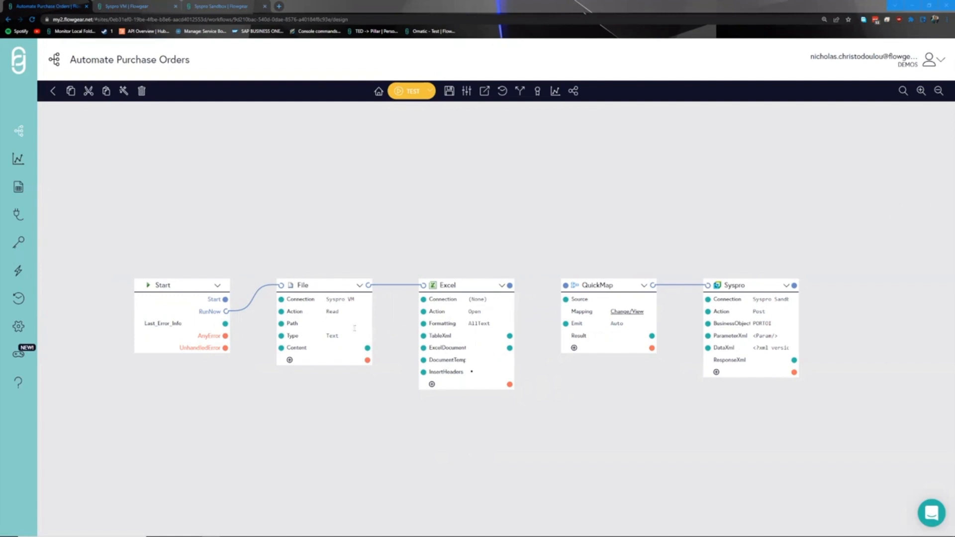
click(336, 325)
key(ctrl+v)
drag(341, 325, 321, 330)
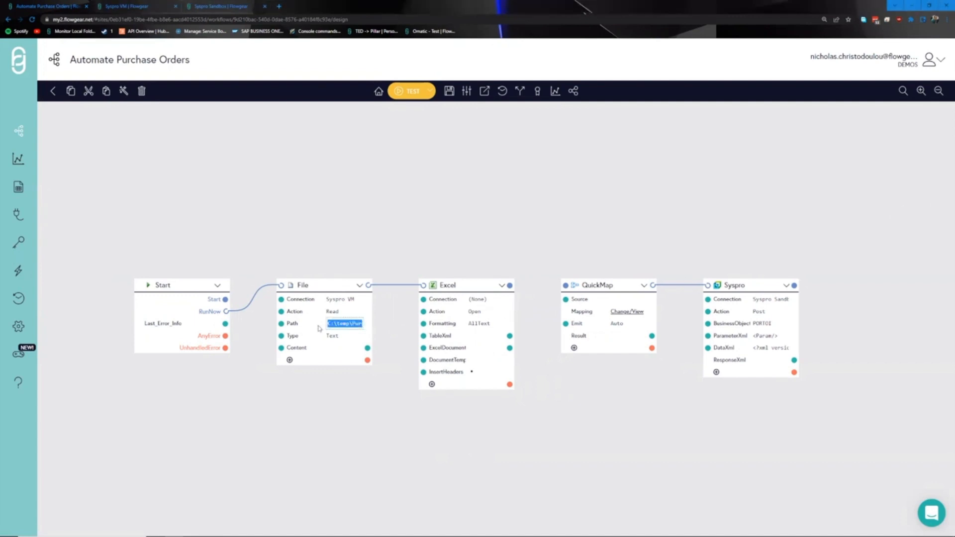
click(333, 336)
click(339, 336)
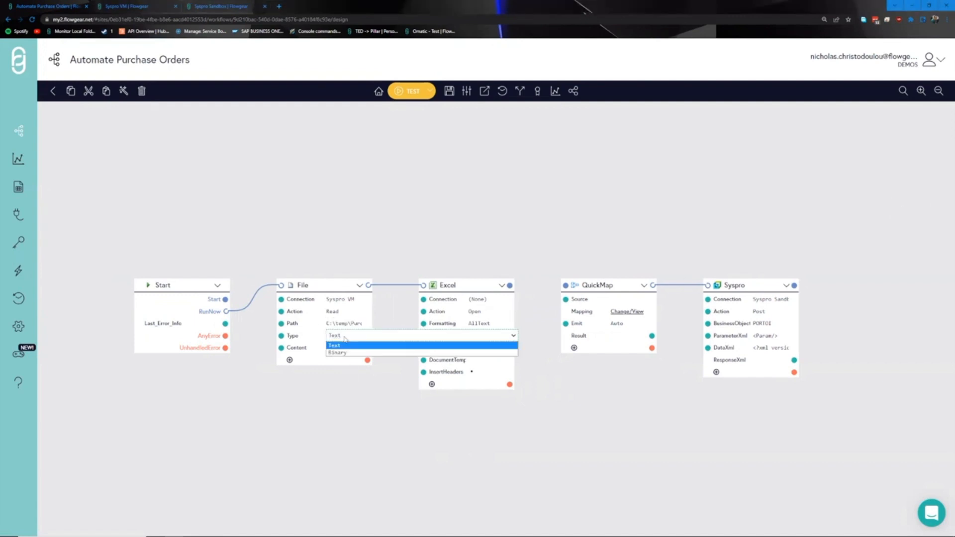
click(341, 353)
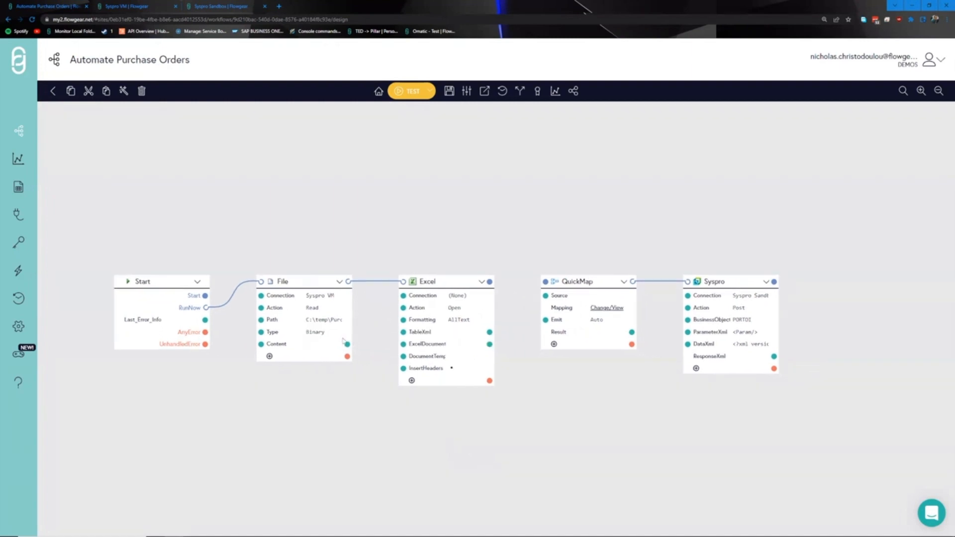
Step: Link the File node's Content to Excel's ExcelDocument input, and run only the File node to check its logged values
drag(350, 348, 404, 343)
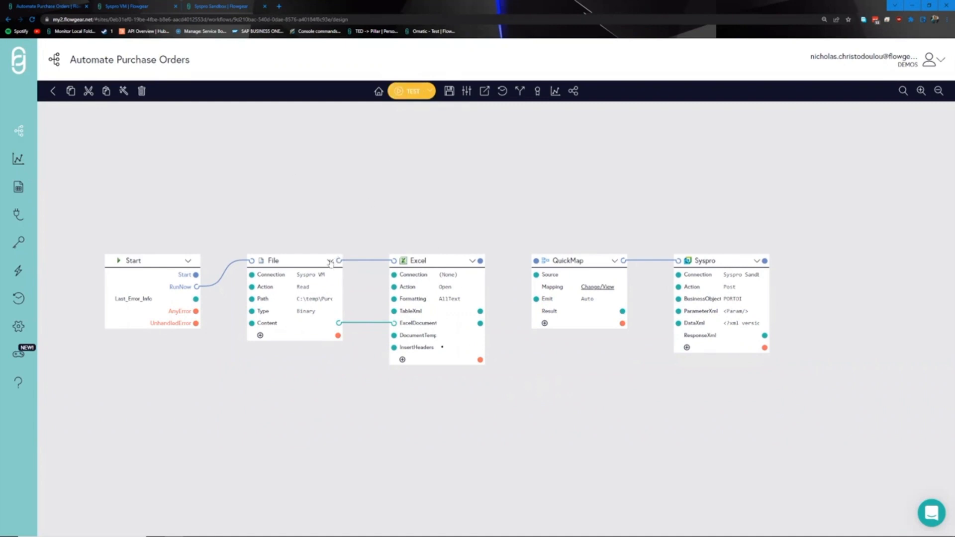
click(330, 262)
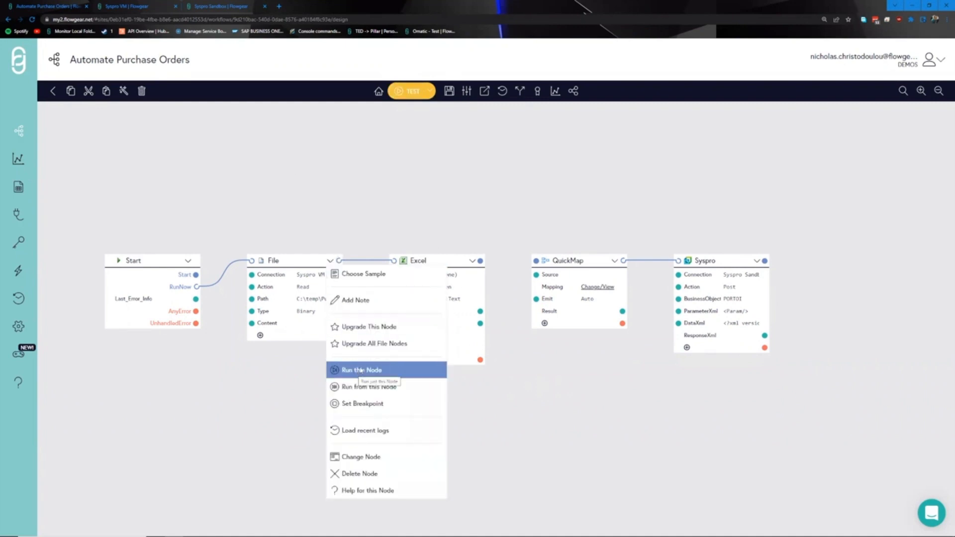
click(362, 371)
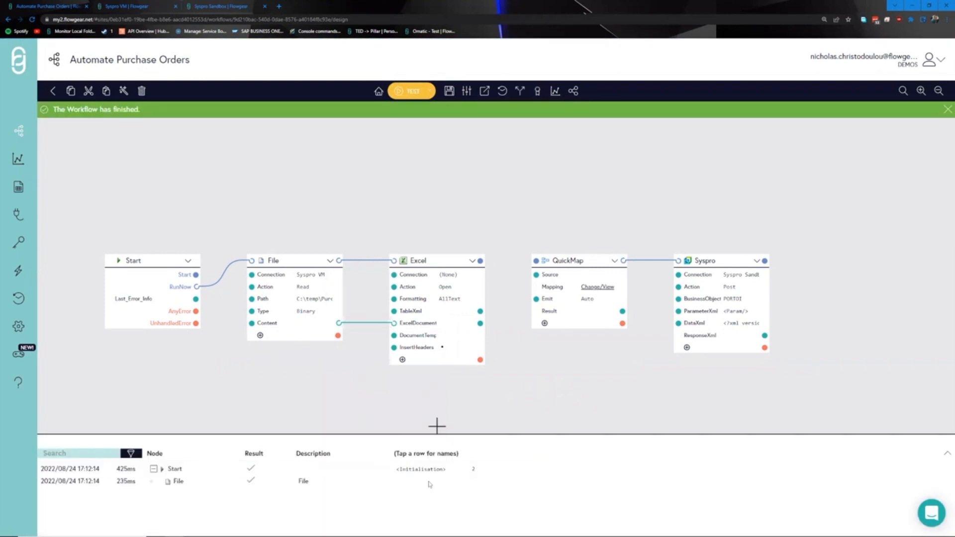
click(353, 486)
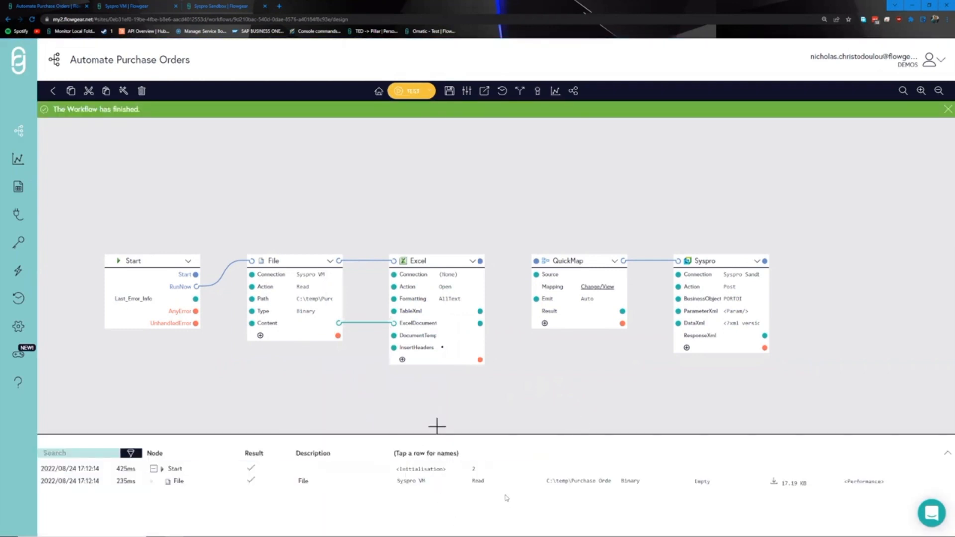
click(541, 483)
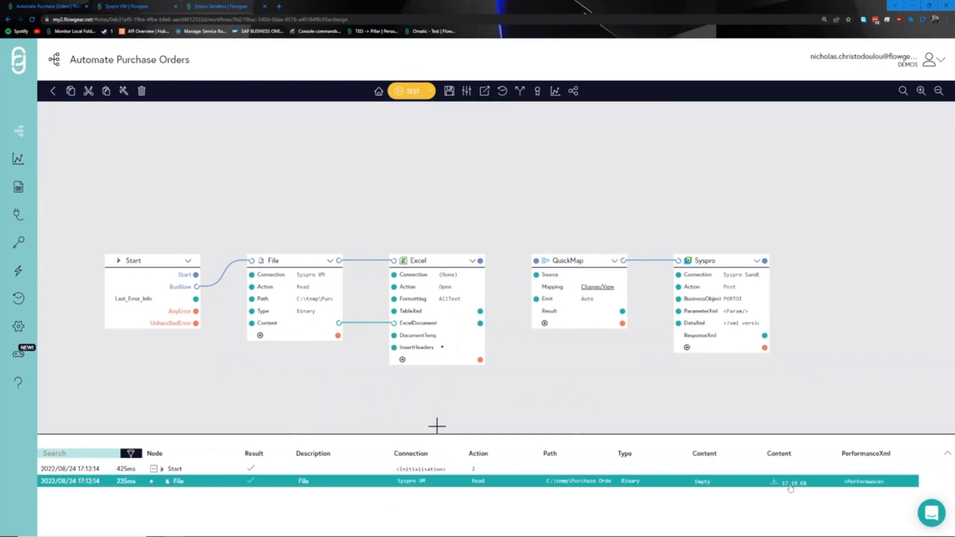
Step: Run the workflow from the File node and open the Excel node's TableXml output from the log
drag(512, 241, 496, 242)
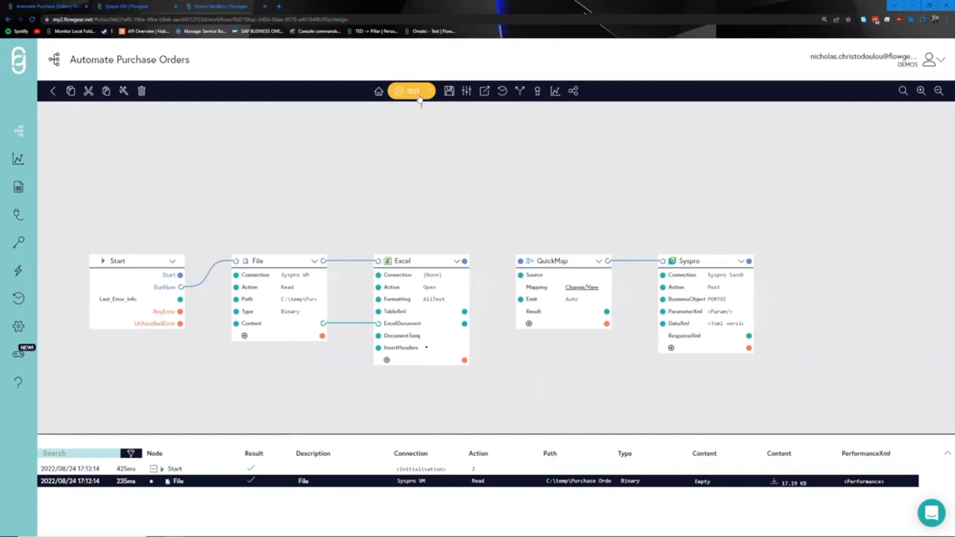
scroll(421, 147, down, 3)
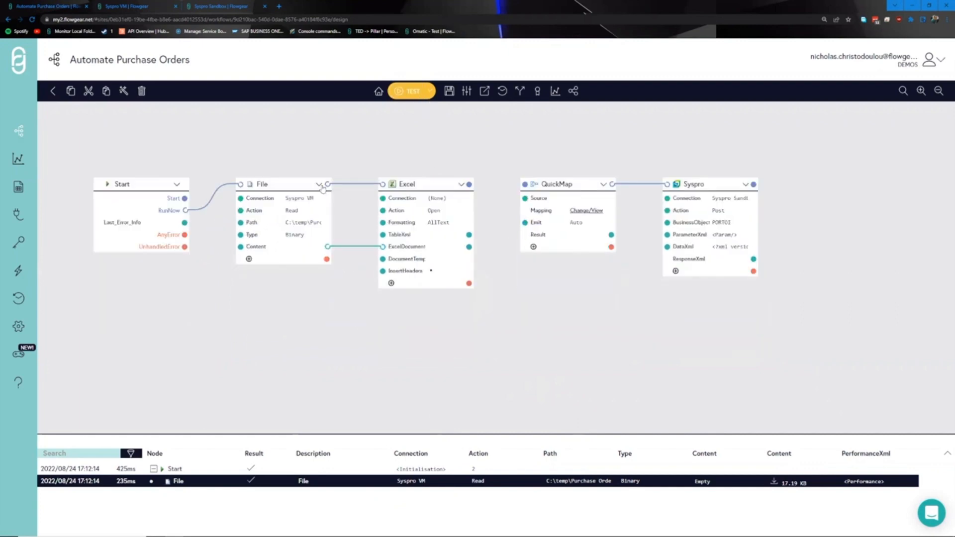
click(320, 185)
click(353, 312)
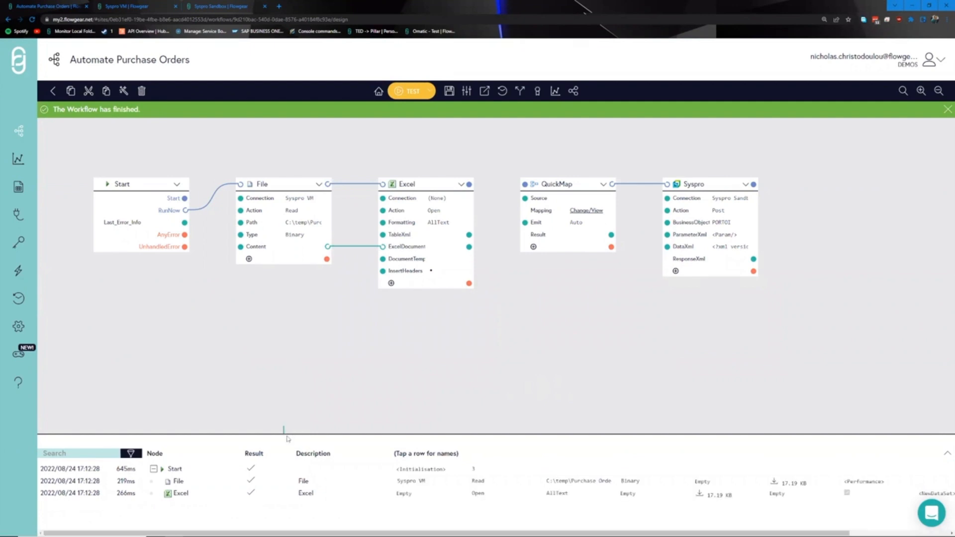
click(432, 494)
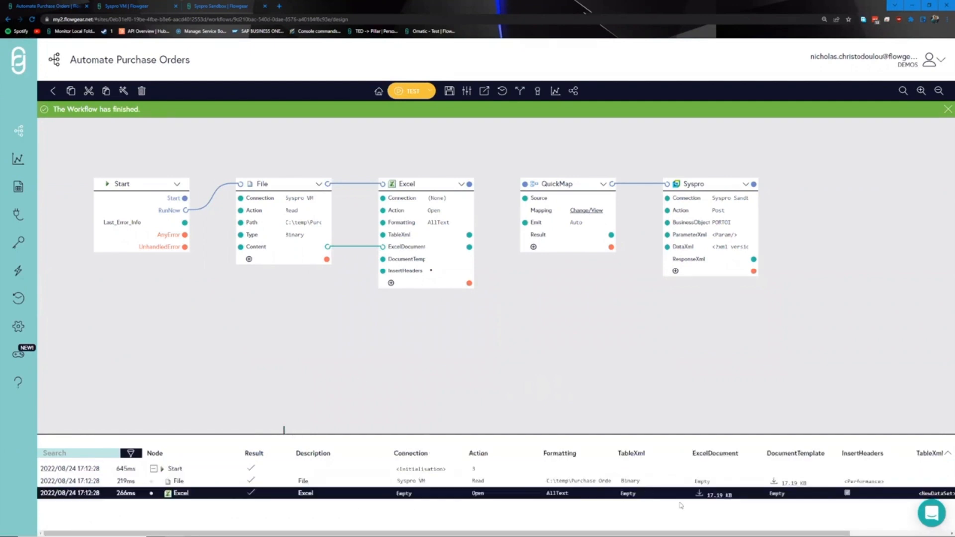
drag(782, 531, 873, 530)
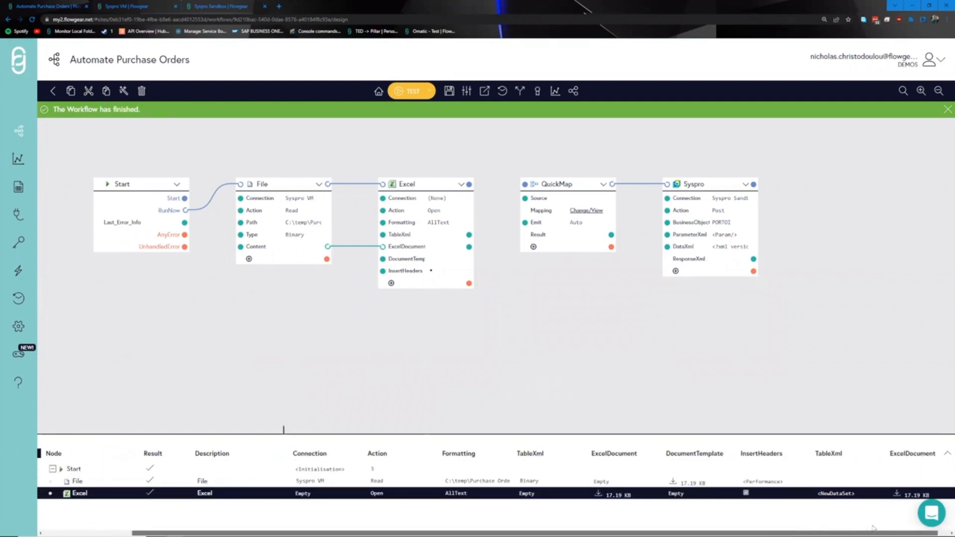
click(836, 494)
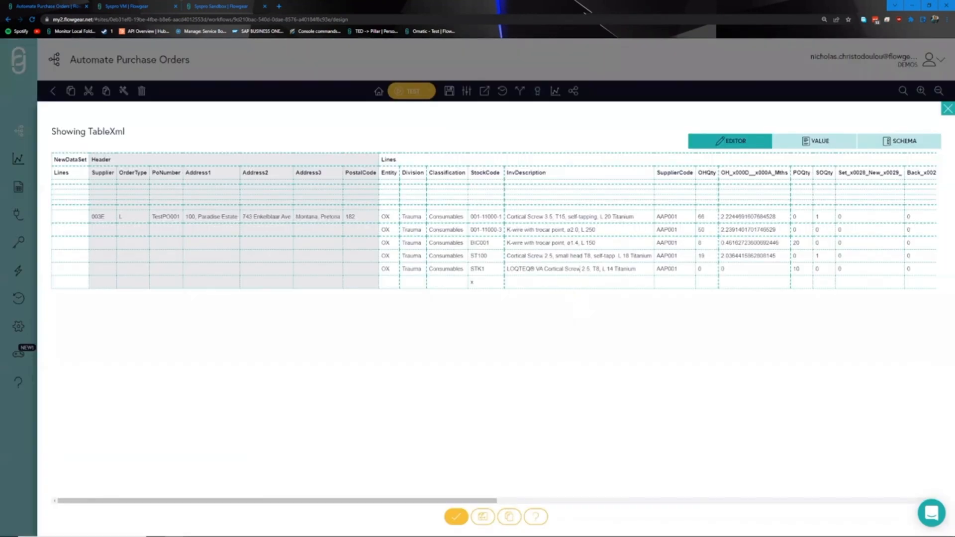
Step: Examine the raw XML value of the TableXml output through its order lines, and close it
click(798, 145)
scroll(434, 266, down, 9)
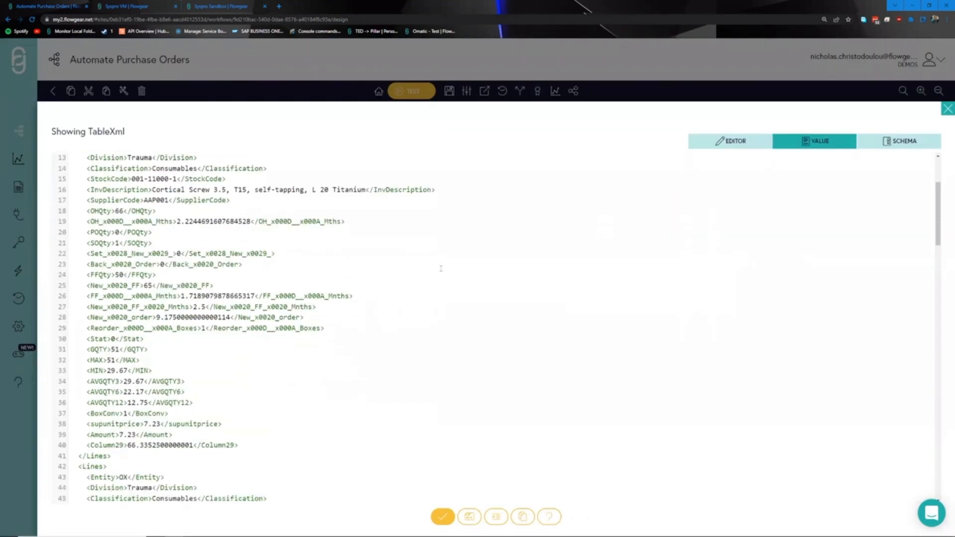
scroll(448, 275, down, 10)
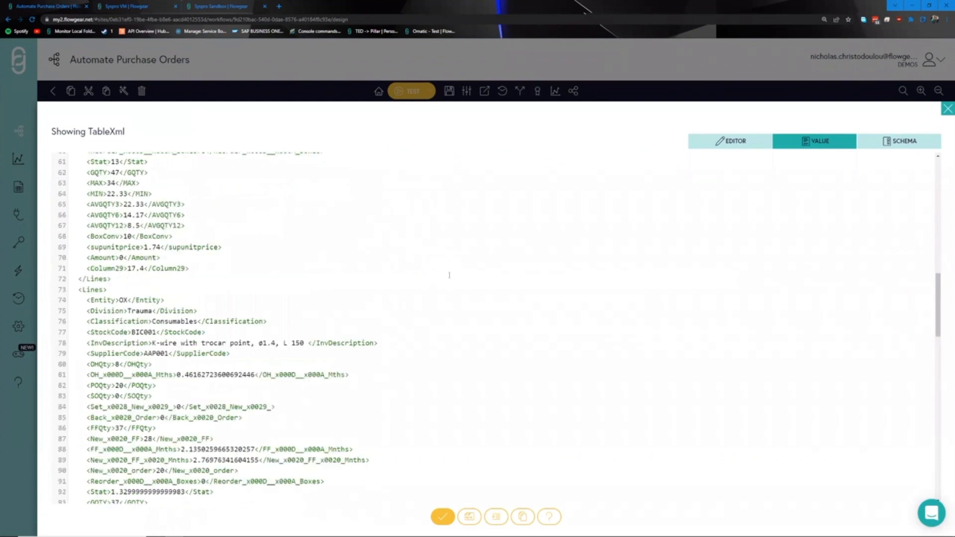
scroll(450, 275, down, 15)
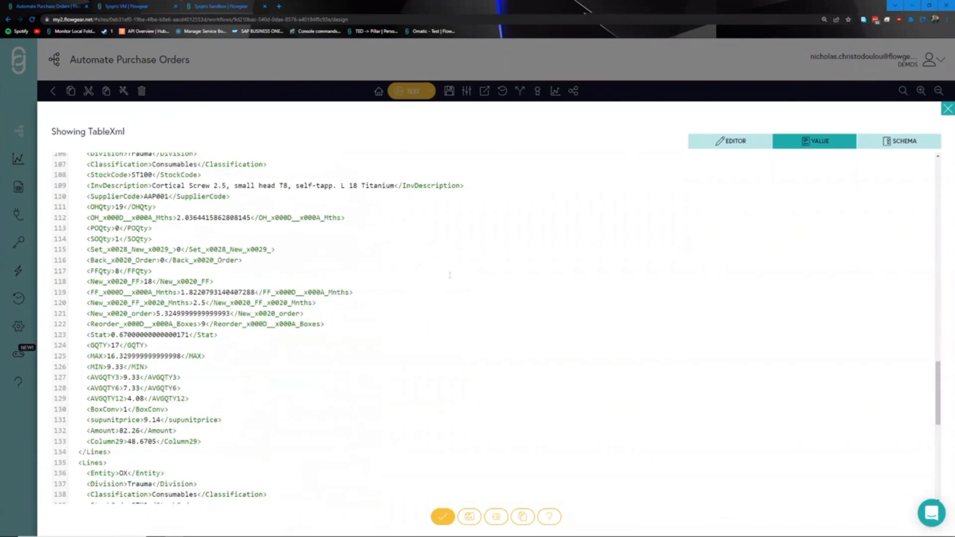
scroll(450, 275, down, 9)
scroll(477, 416, up, 5)
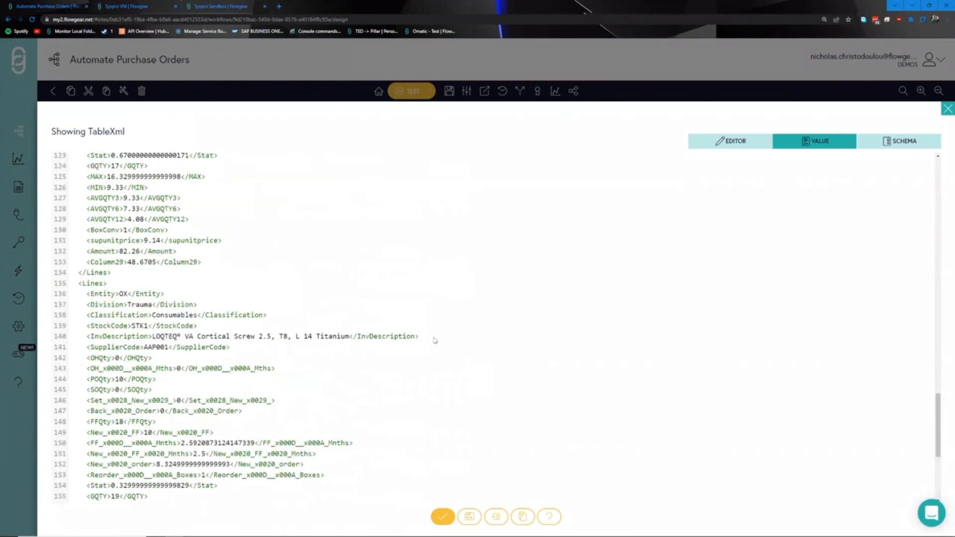
key(Escape)
Step: Link Excel's TableXml to QuickMap's Source and QuickMap's Result to Syspro's DataXml, and open the QuickMap mapping
drag(484, 300, 419, 333)
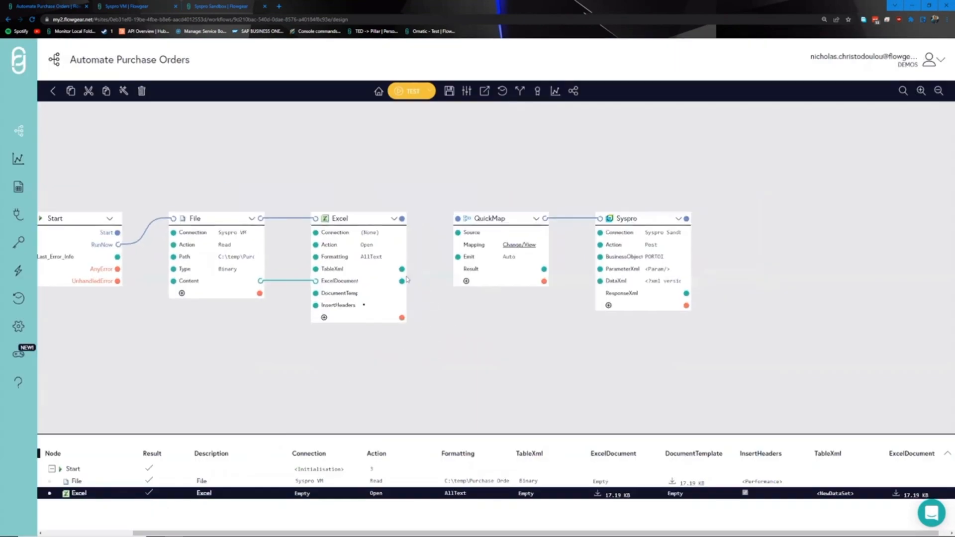
drag(402, 269, 457, 232)
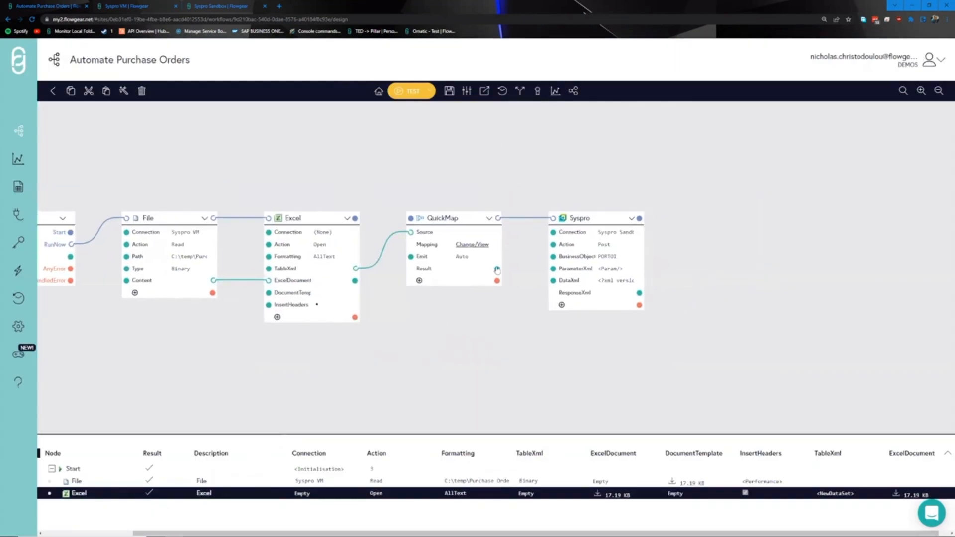
drag(497, 269, 553, 281)
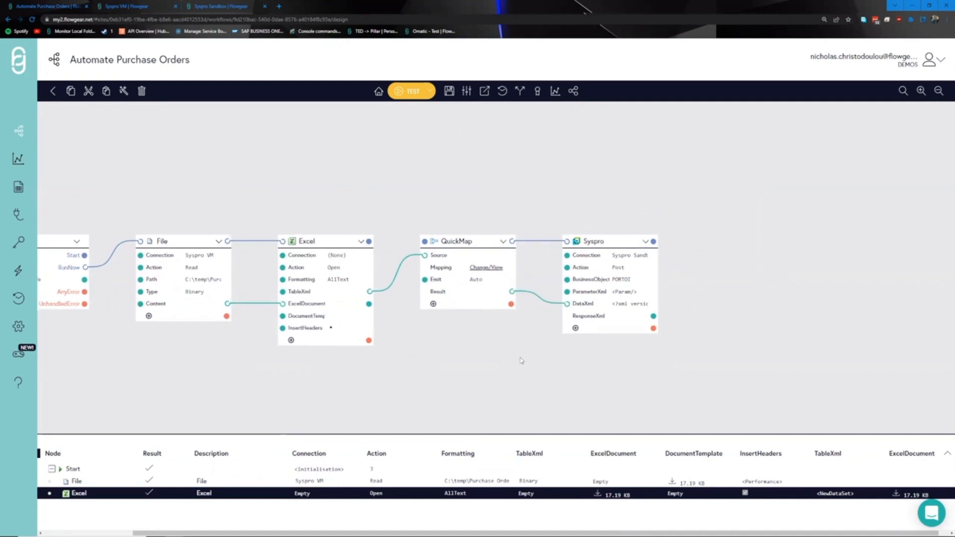
click(493, 268)
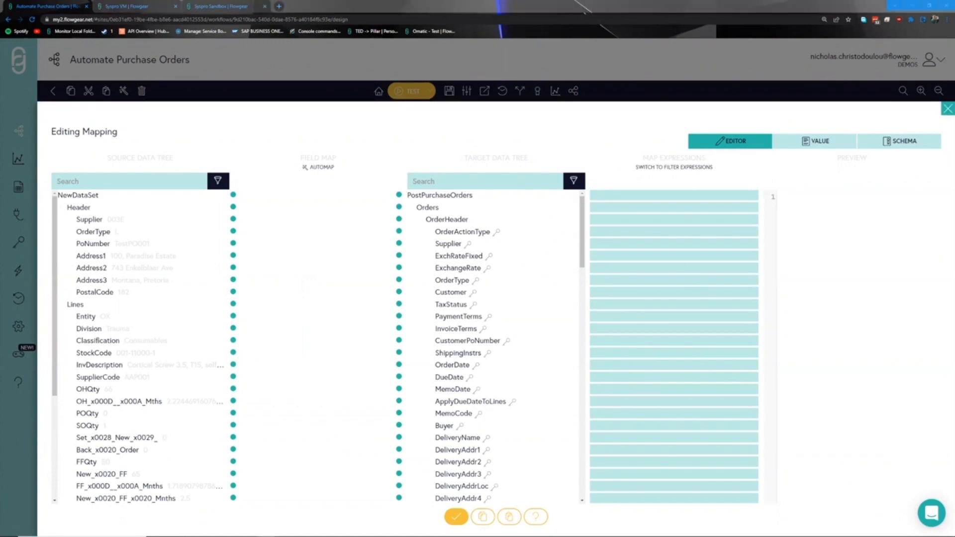
Step: Switch to the Purchase Order workbook in Excel, examine its Header and Lines sheets, and return to the Flowgear mapping editor
double_click(431, 116)
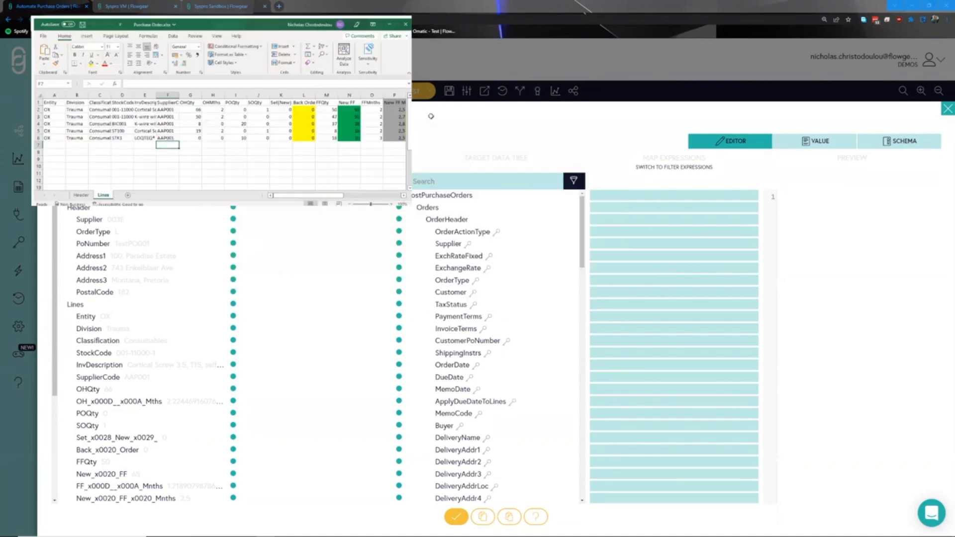
click(54, 526)
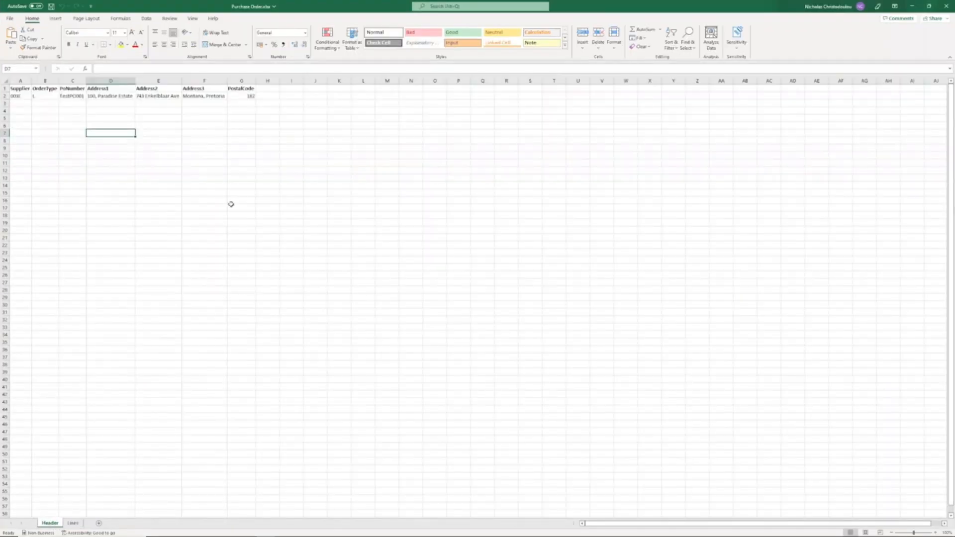
click(267, 97)
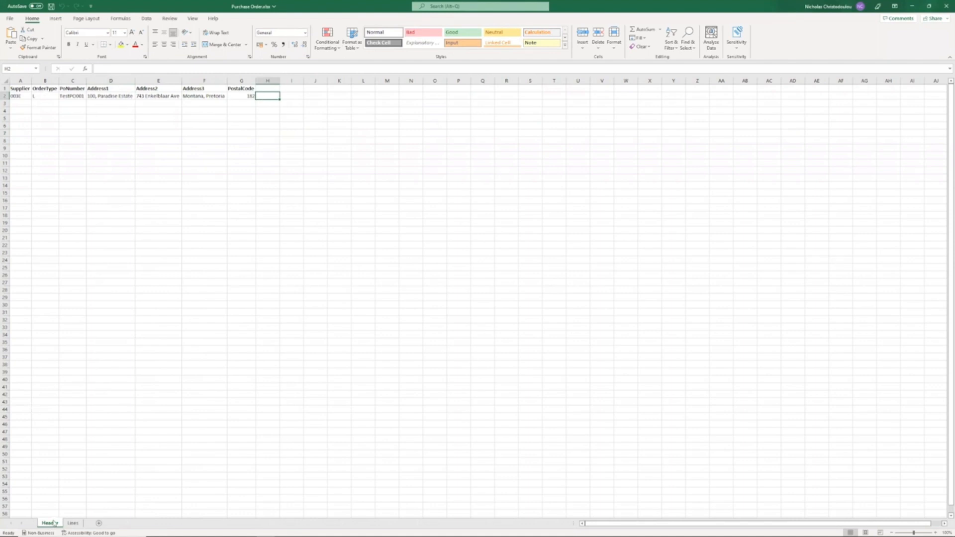
click(56, 117)
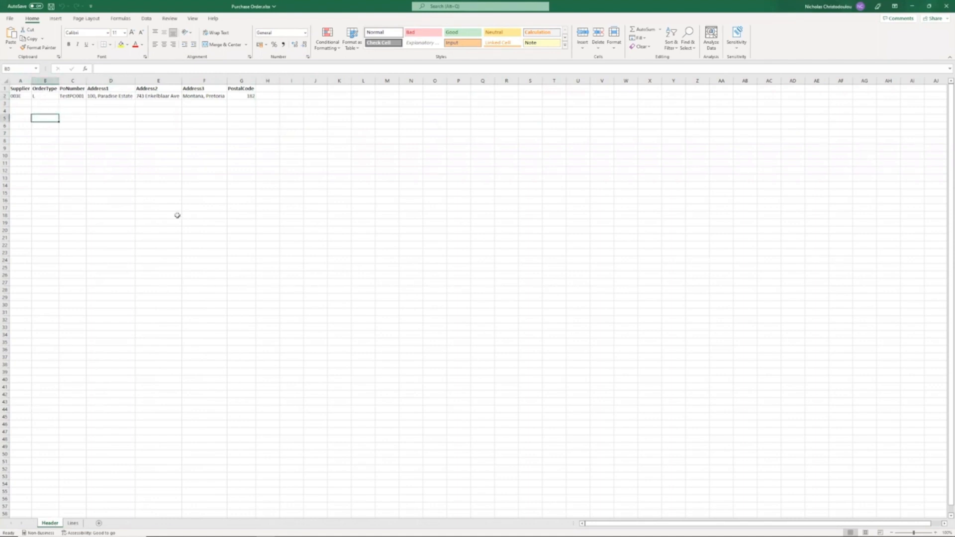
click(73, 523)
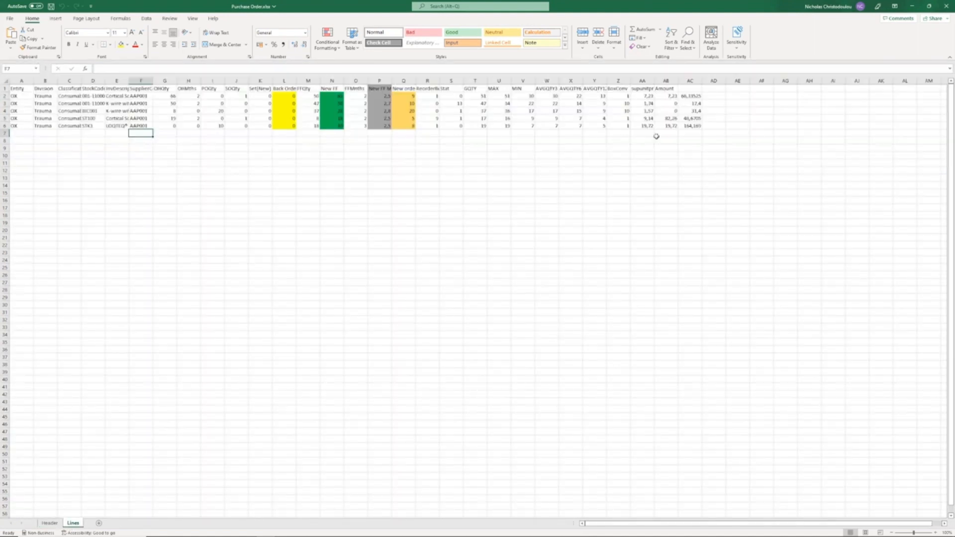
click(738, 126)
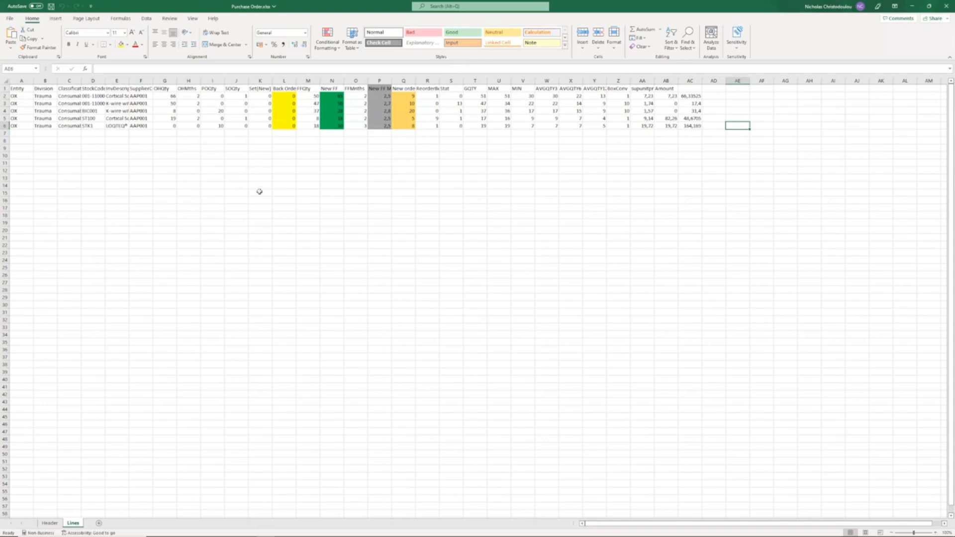
double_click(605, 8)
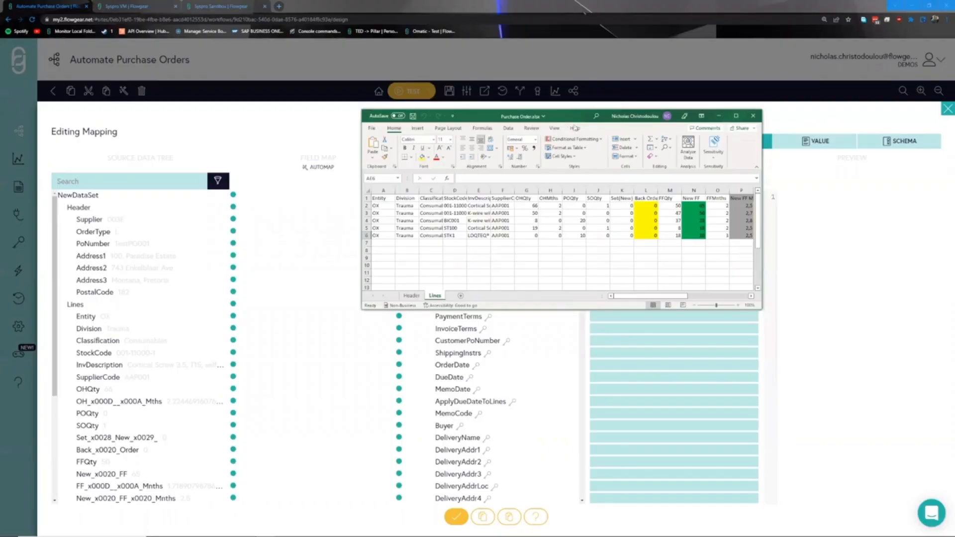
click(767, 232)
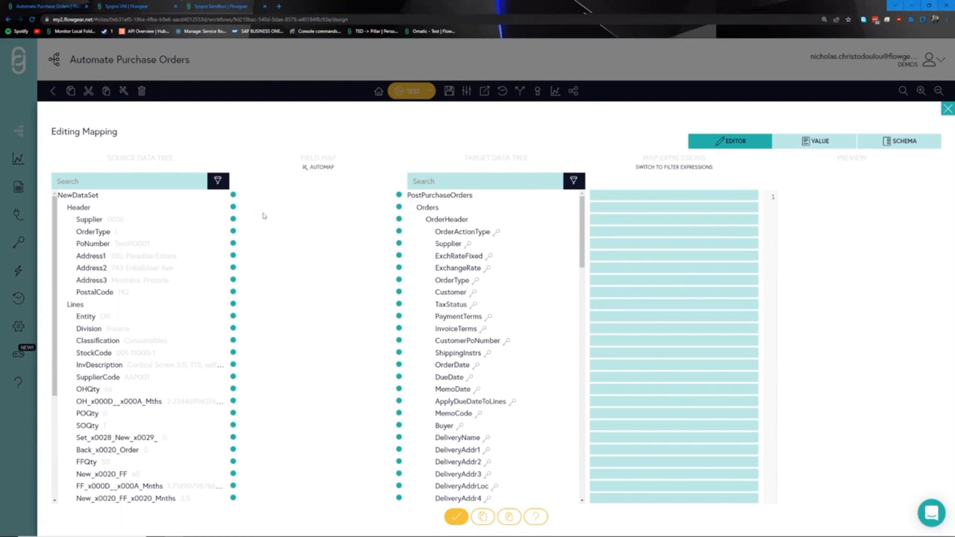
Step: Map the source root NewDataSet to PostPurchaseOrders and the source Lines node to StockLine under OrderDetails
drag(234, 194, 399, 195)
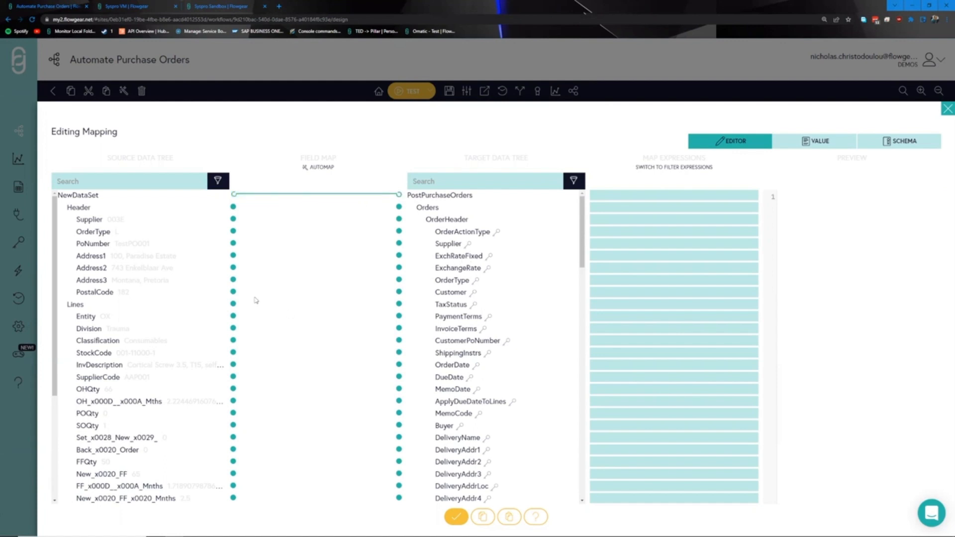
scroll(210, 320, down, 1)
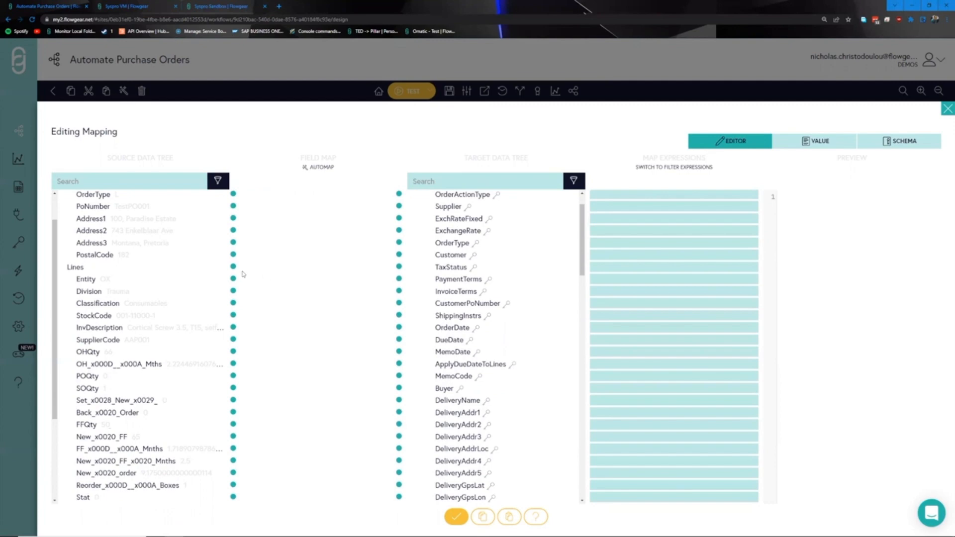
scroll(452, 302, down, 5)
scroll(454, 300, down, 4)
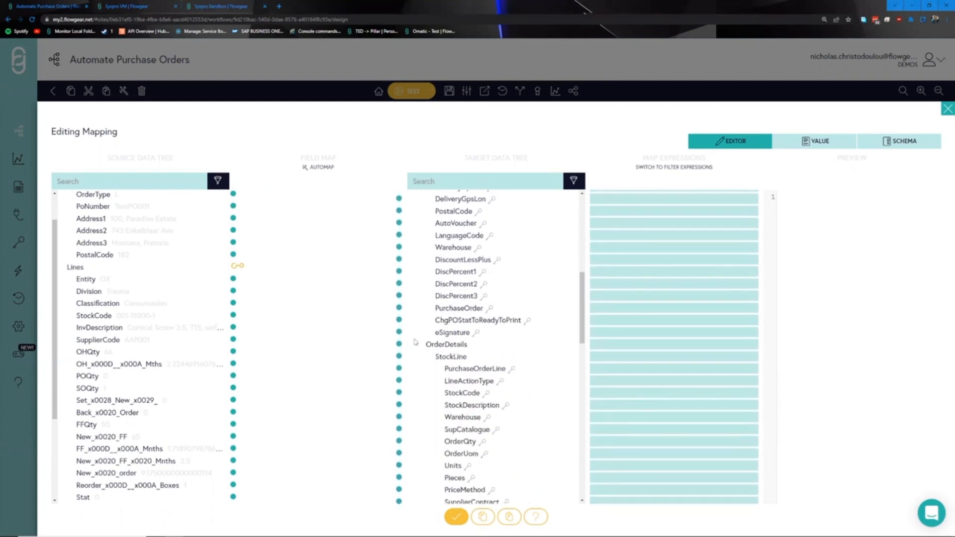
click(399, 356)
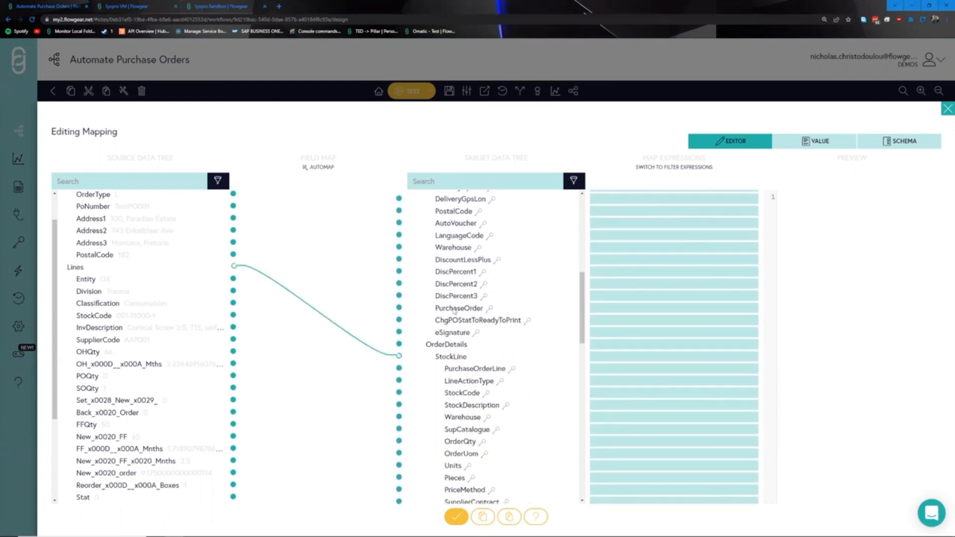
Step: Map the source header's Supplier and OrderType fields to Supplier and OrderType under OrderHeader
scroll(457, 312, up, 6)
scroll(459, 308, up, 5)
scroll(182, 289, up, 2)
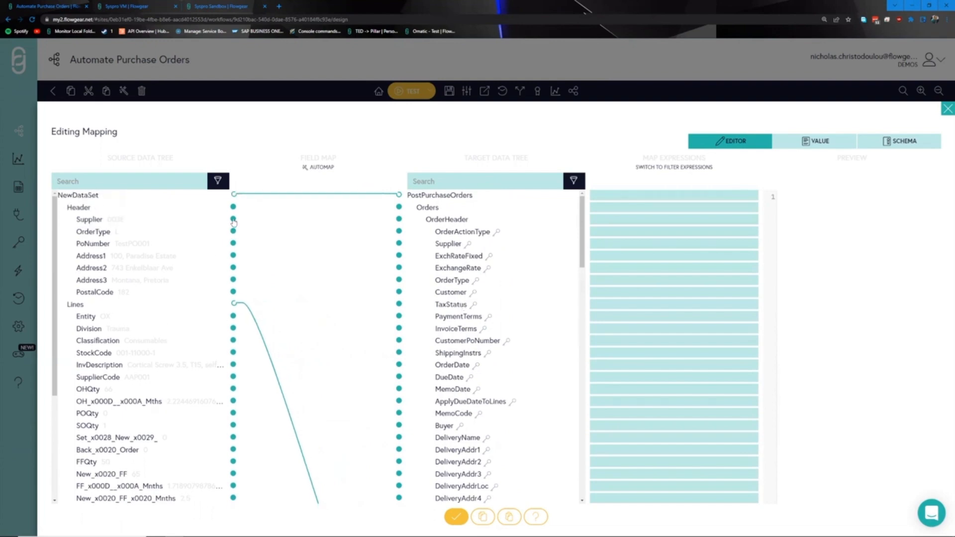
drag(233, 219, 399, 244)
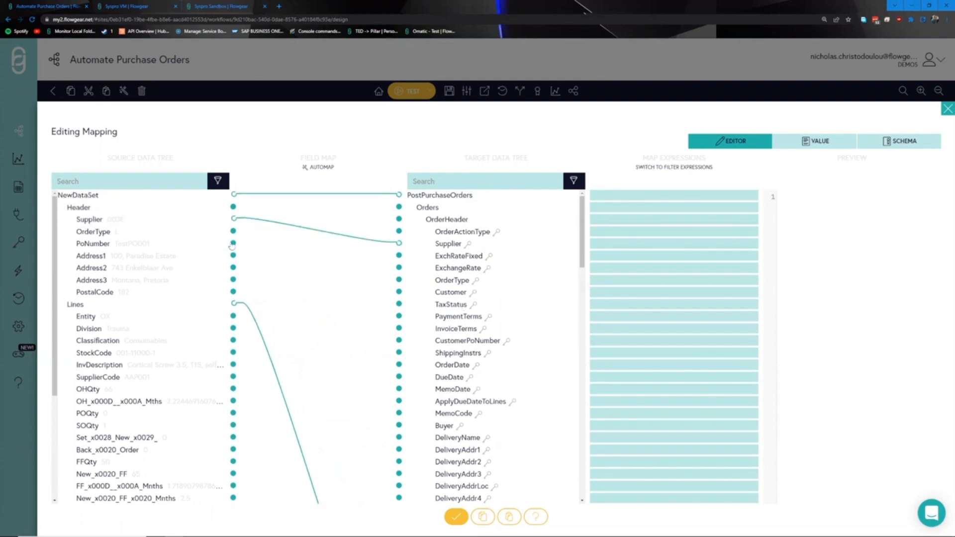
drag(233, 231, 399, 280)
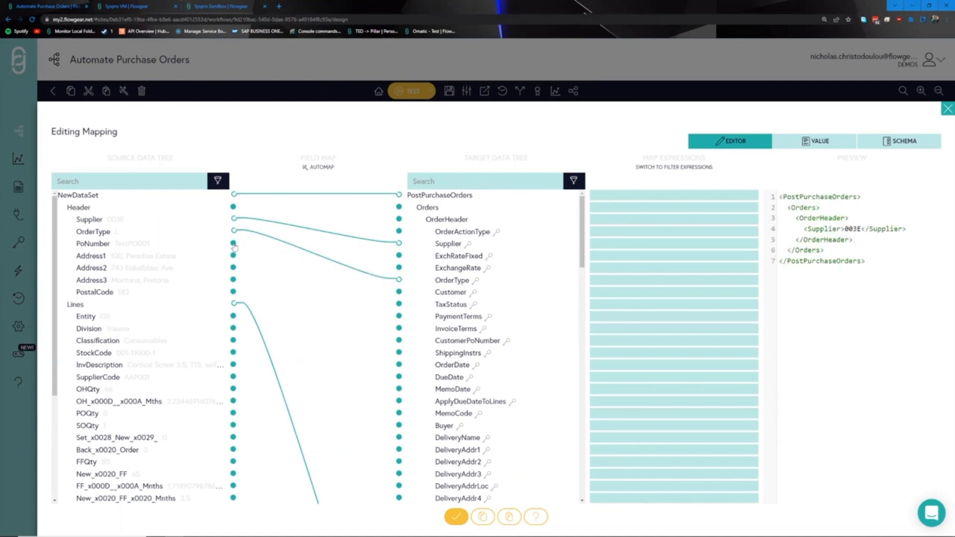
Step: Search the target data tree for "po" and map the source PoNumber to CustomerPoNumber
drag(234, 243, 374, 336)
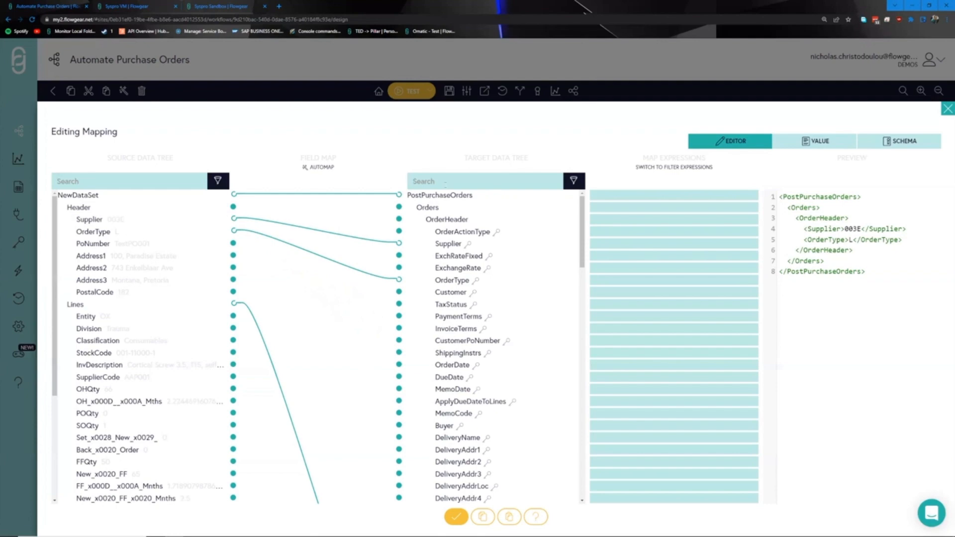
click(445, 182)
text(po)
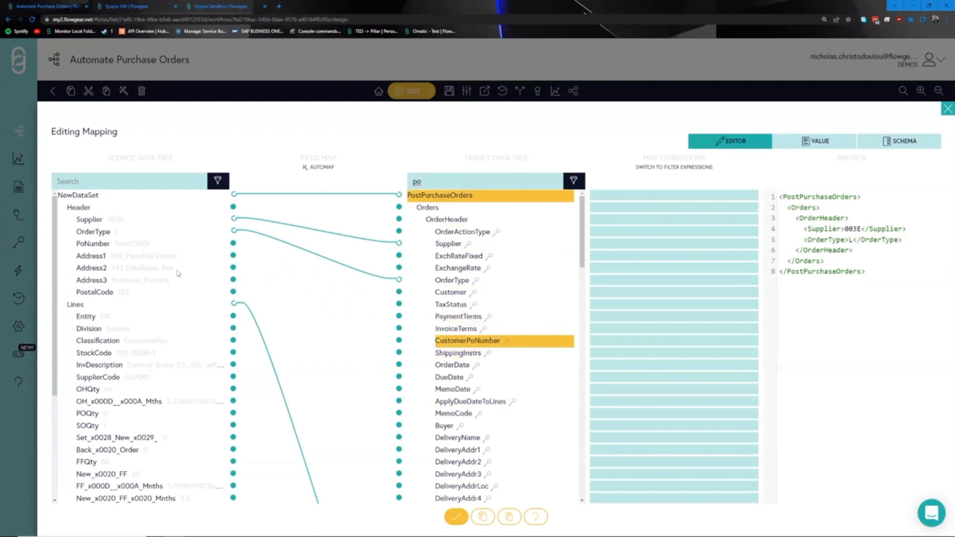
drag(234, 243, 399, 340)
Step: Map Address1, Address2 and Address3 to DeliveryAddr1, DeliveryAddr2 and DeliveryAddr3, map PostalCode to DeliveryAddr4, and check the header in the XML preview
scroll(461, 288, down, 3)
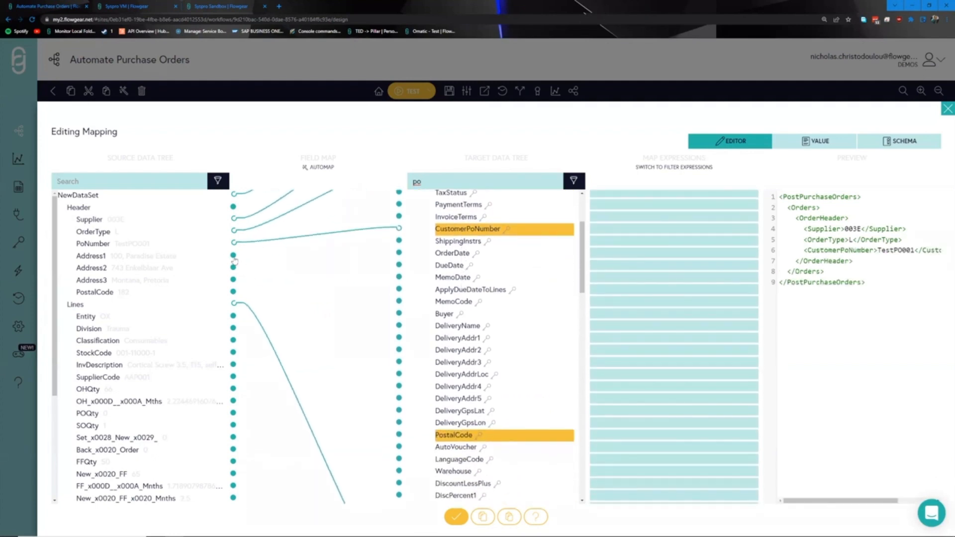
drag(234, 255, 399, 337)
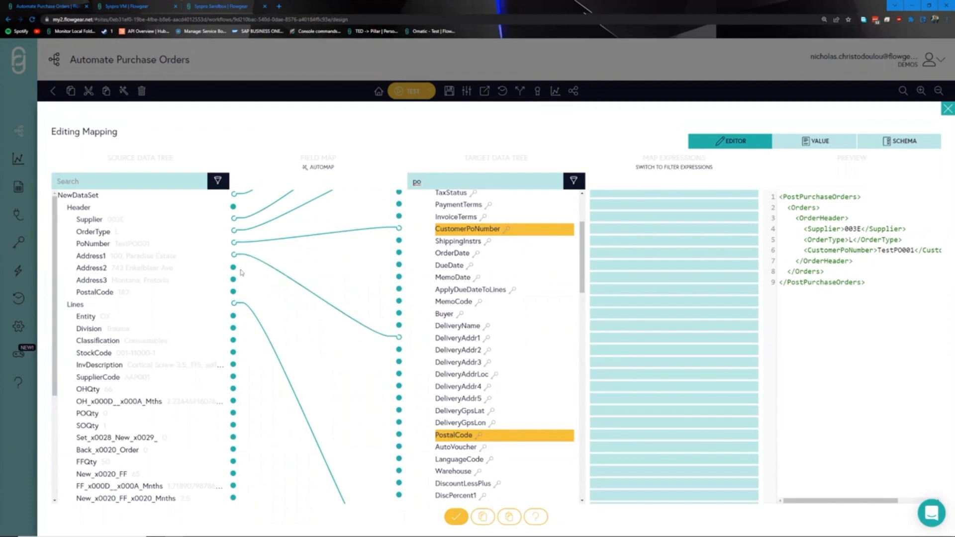
drag(233, 267, 399, 350)
drag(233, 279, 399, 362)
drag(233, 297, 398, 385)
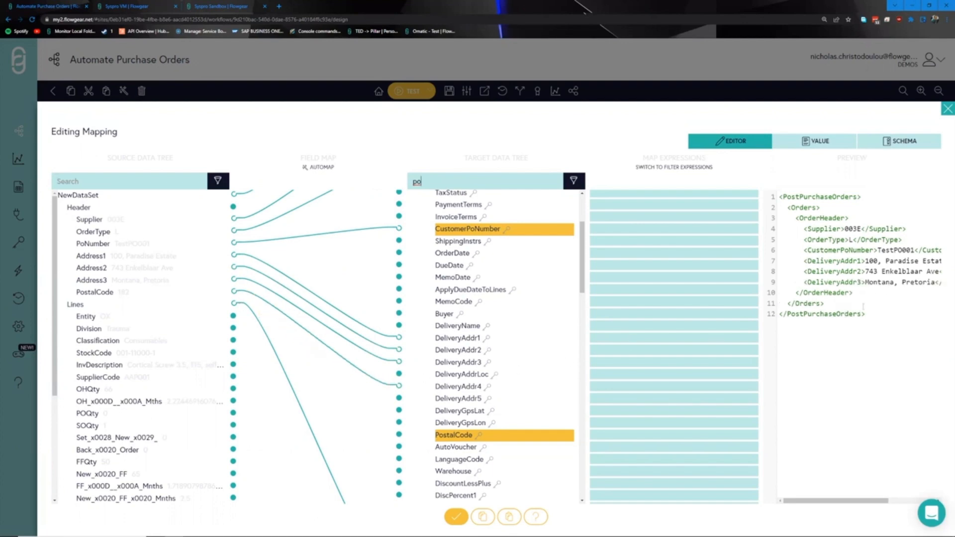
drag(876, 343, 768, 192)
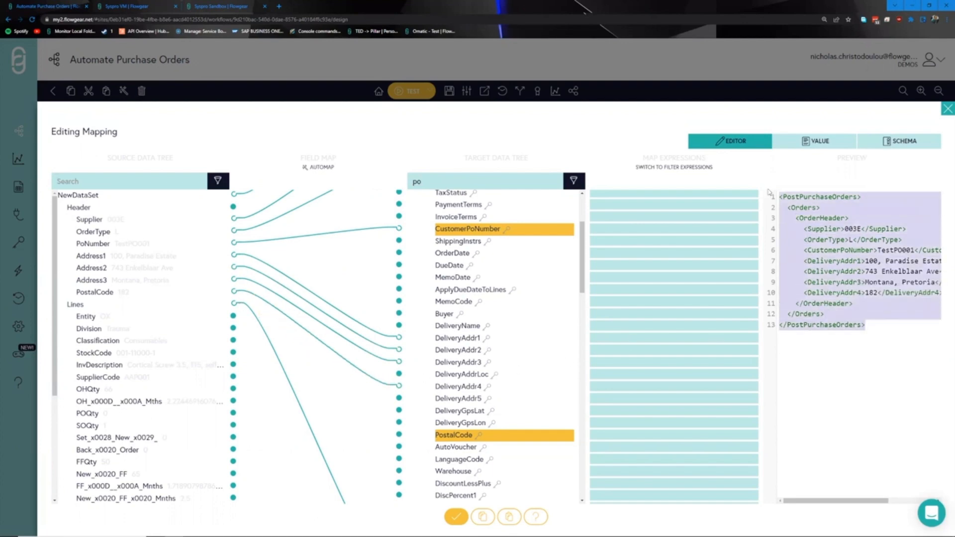
click(850, 292)
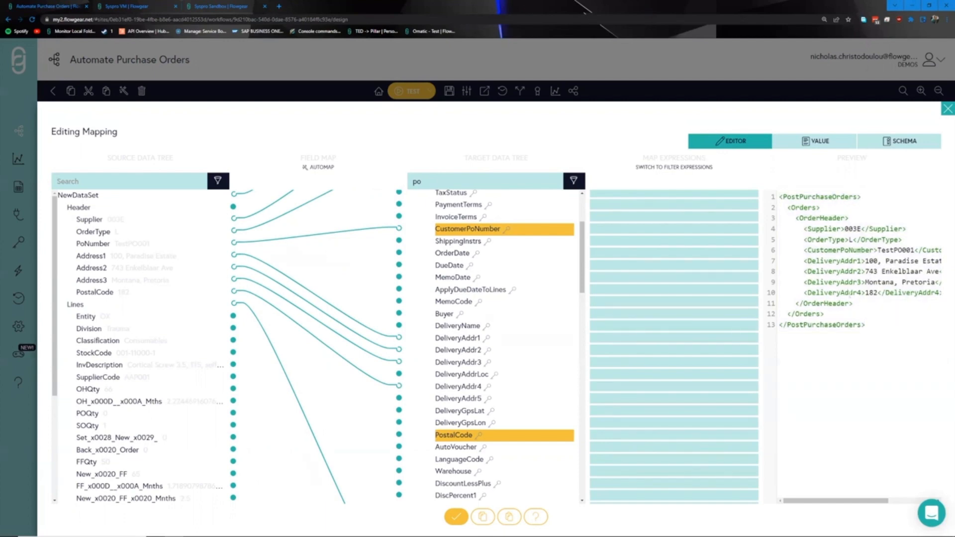
drag(853, 319, 826, 271)
click(816, 240)
Step: Redirect the source PostalCode link from DeliveryAddr4 to the target PostalCode field and clear the target tree search
scroll(482, 318, down, 1)
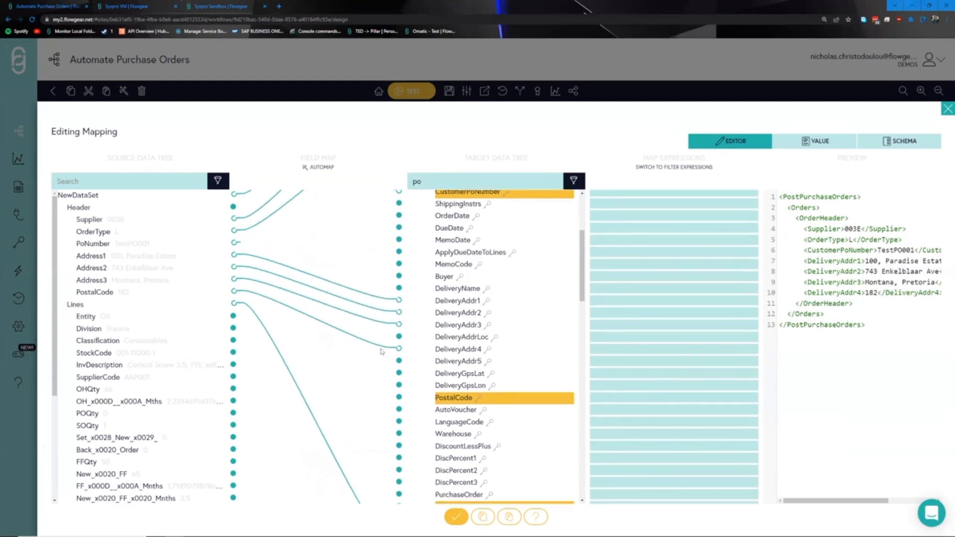
drag(384, 349, 399, 397)
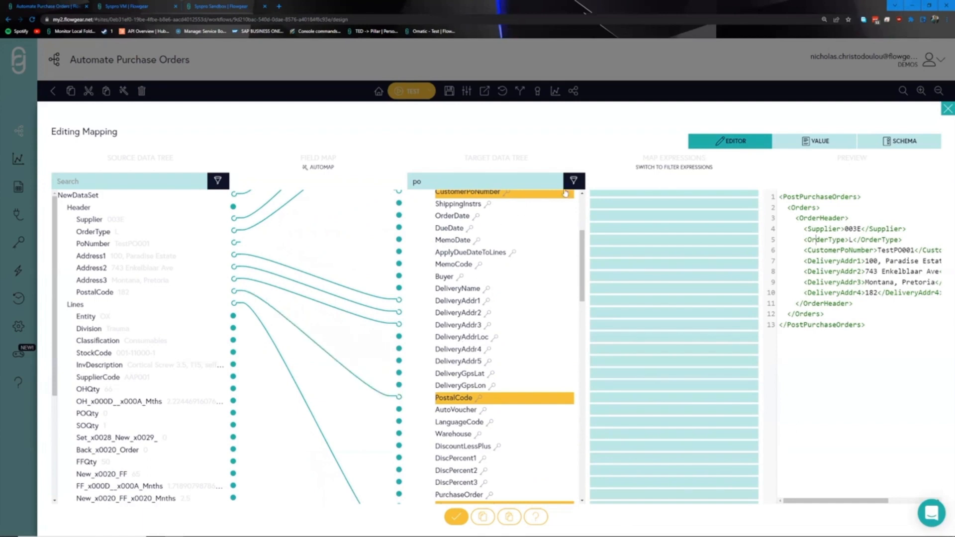
drag(440, 182, 400, 197)
key(BackSpace)
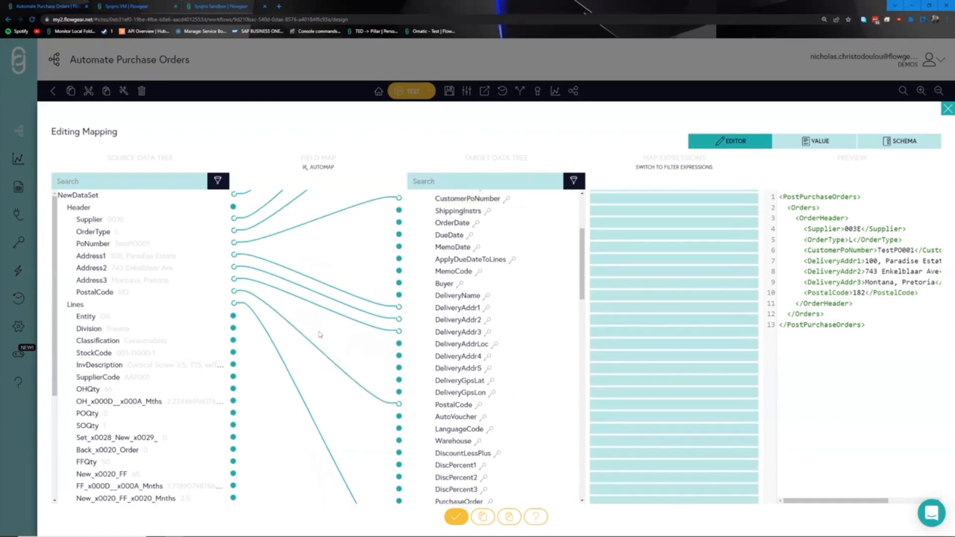
Step: Map the source line fields StockCode, OHQty and InvDescription to StockCode, OrderQty and StockDescription under StockLine
scroll(450, 315, up, 4)
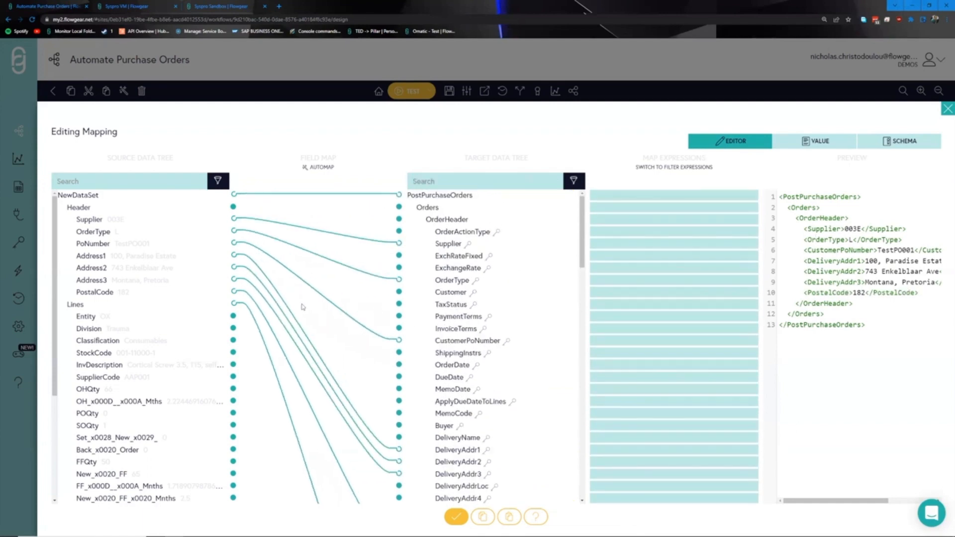
scroll(175, 329, down, 2)
scroll(431, 345, down, 1)
scroll(448, 345, down, 10)
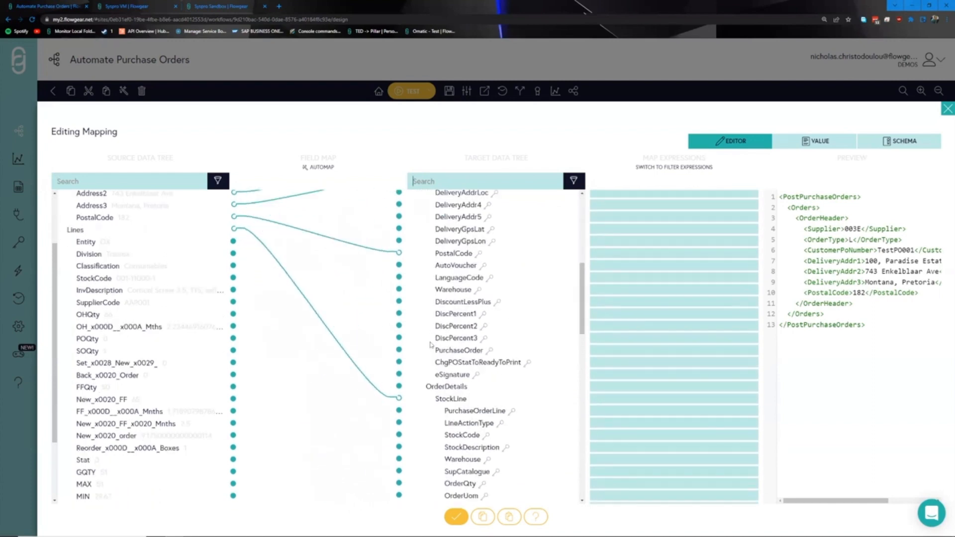
scroll(149, 323, down, 1)
scroll(473, 326, down, 2)
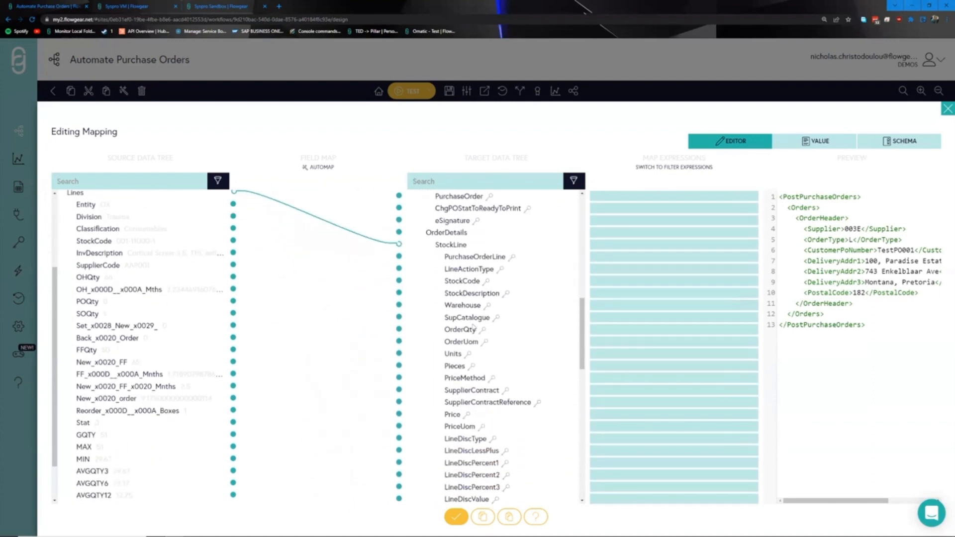
scroll(166, 311, up, 1)
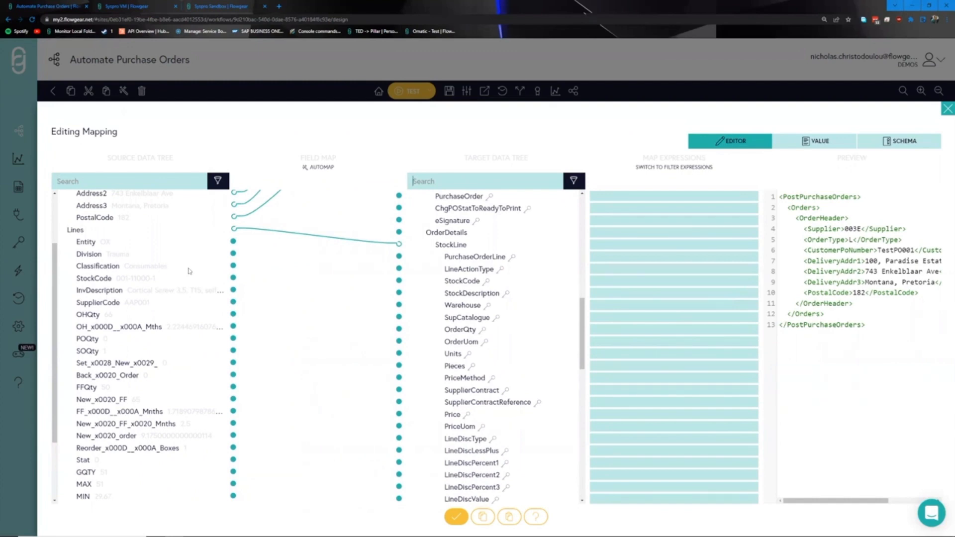
drag(233, 279, 398, 280)
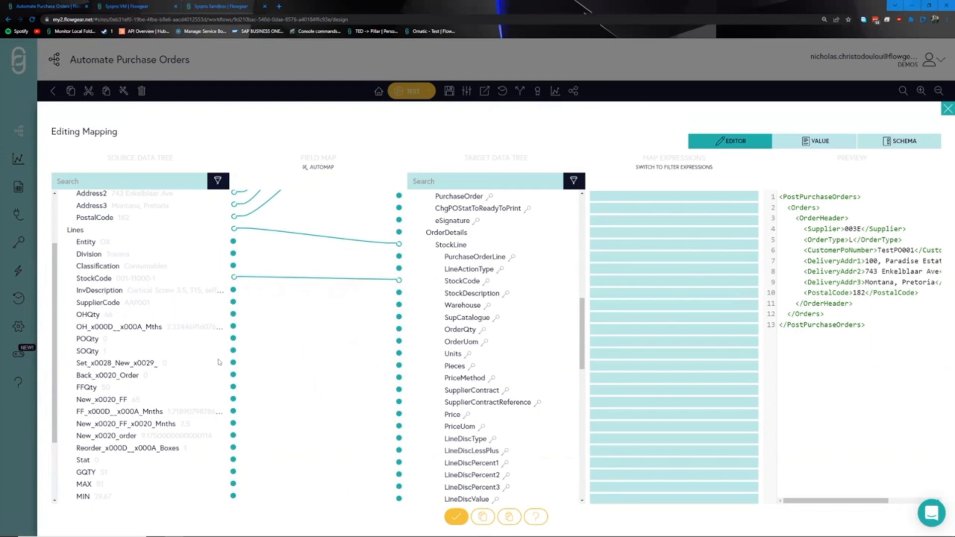
drag(233, 314, 389, 332)
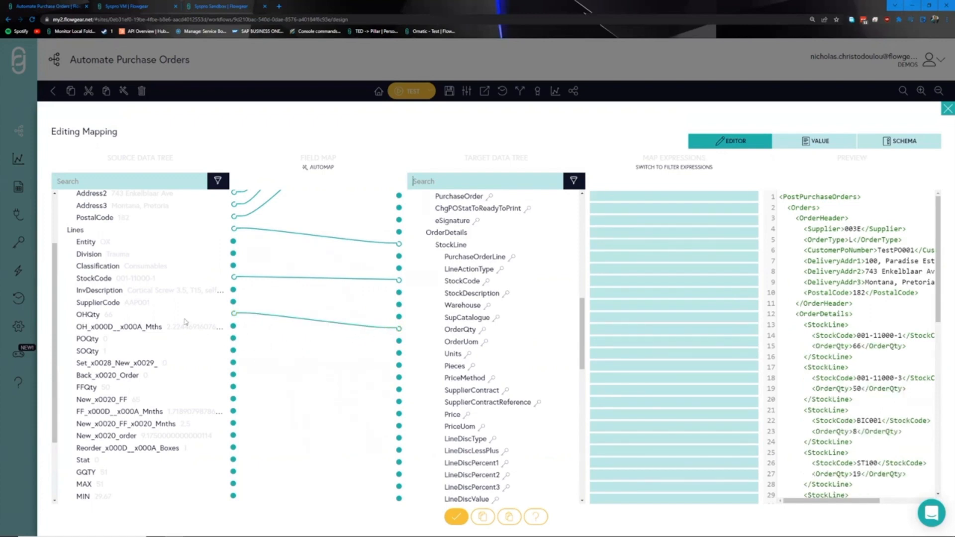
drag(232, 290, 399, 293)
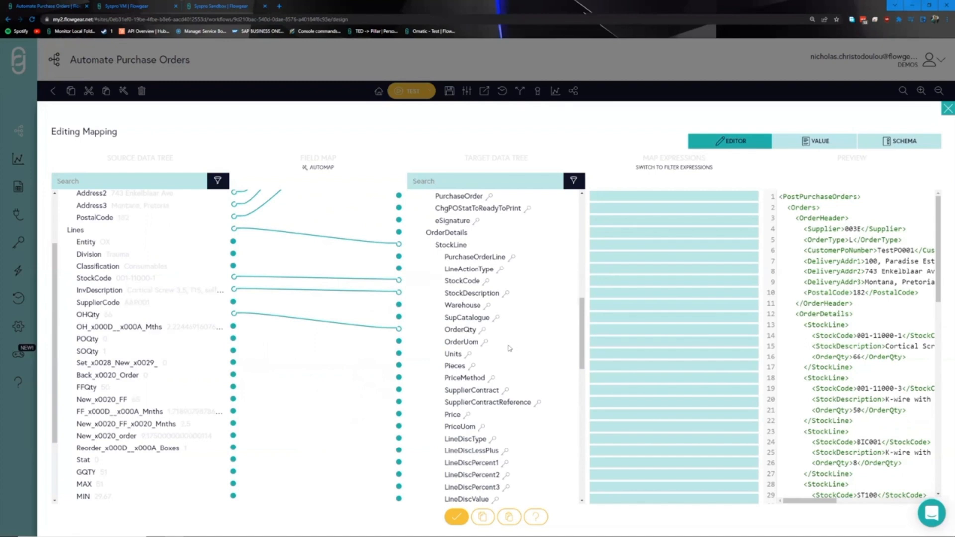
Step: Examine the map expressions of OrderDate and DueDate in the order header against the XML preview
key(alt+Tab)
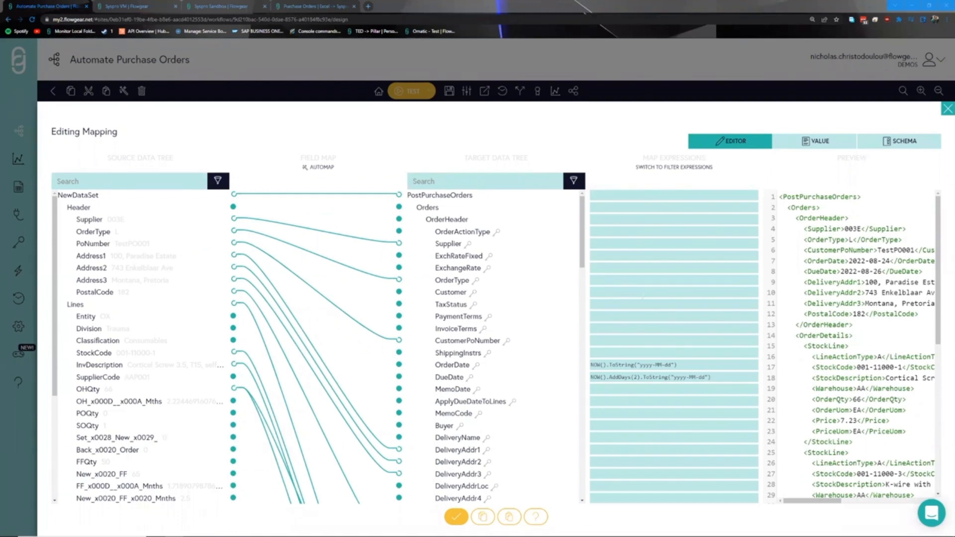
scroll(663, 334, down, 1)
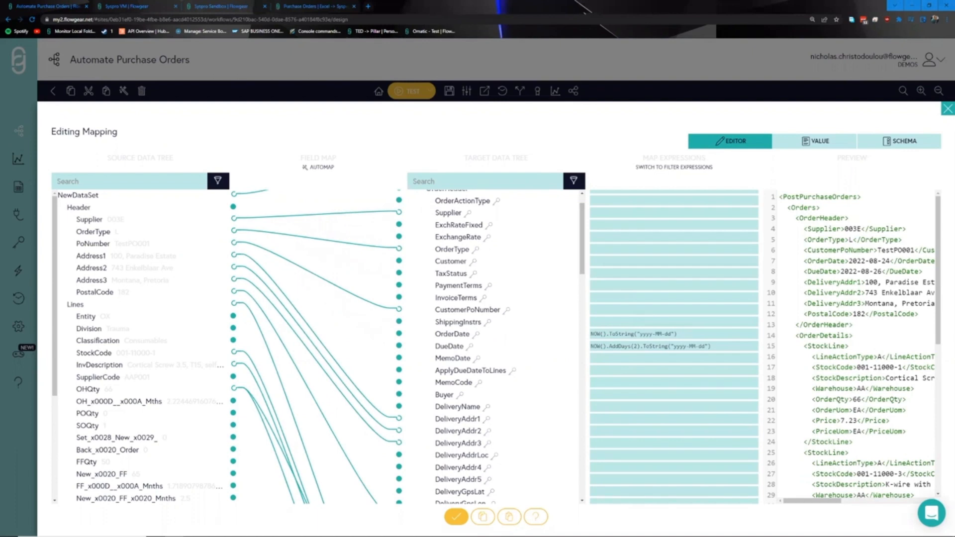
double_click(595, 334)
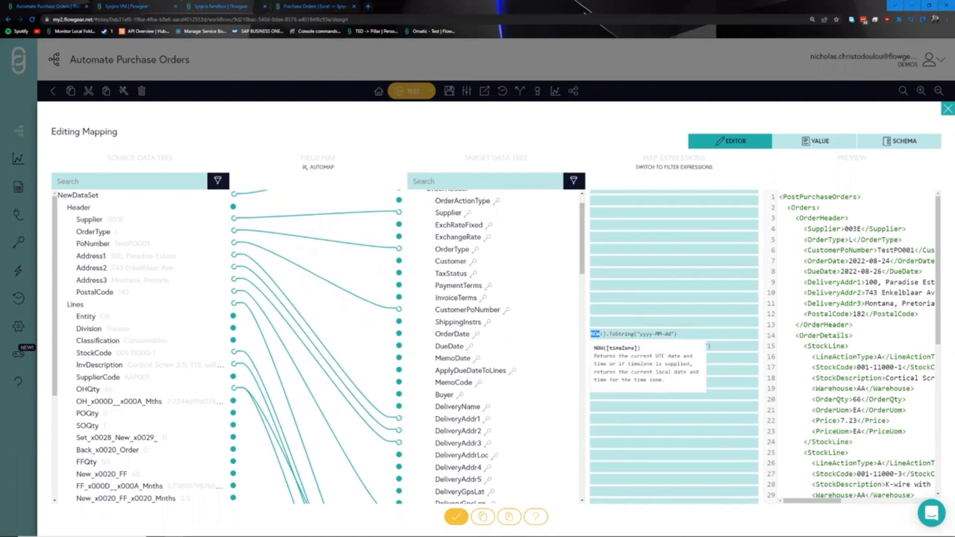
drag(604, 335, 659, 334)
click(700, 310)
click(692, 383)
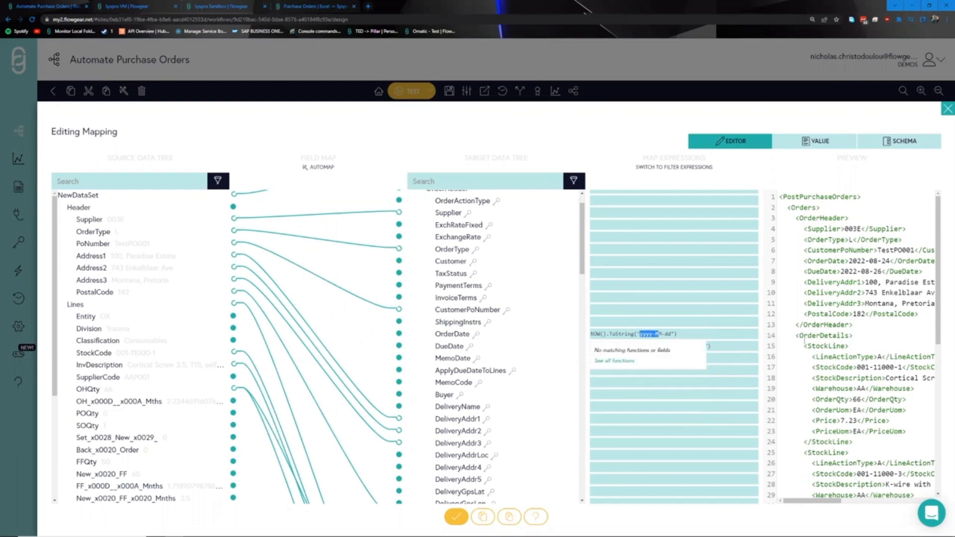
click(853, 335)
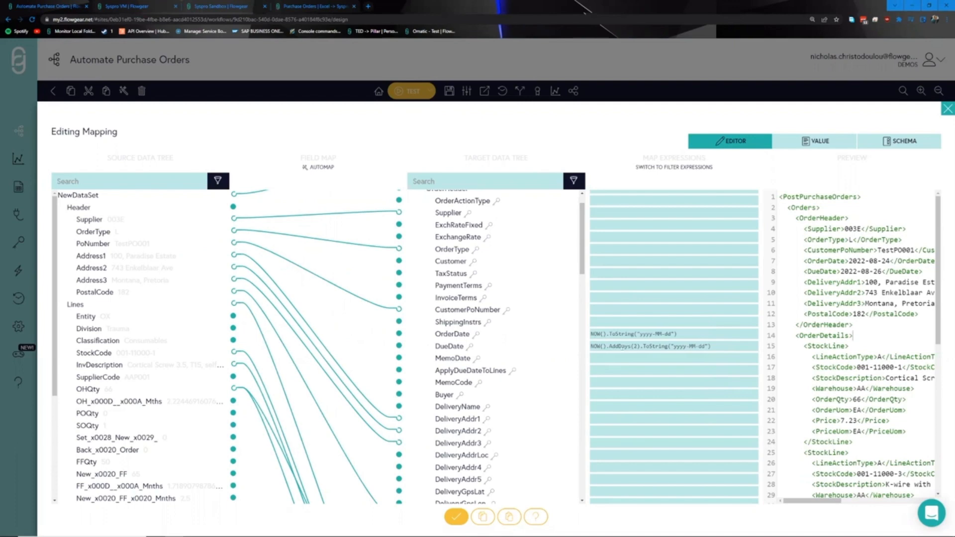
click(593, 347)
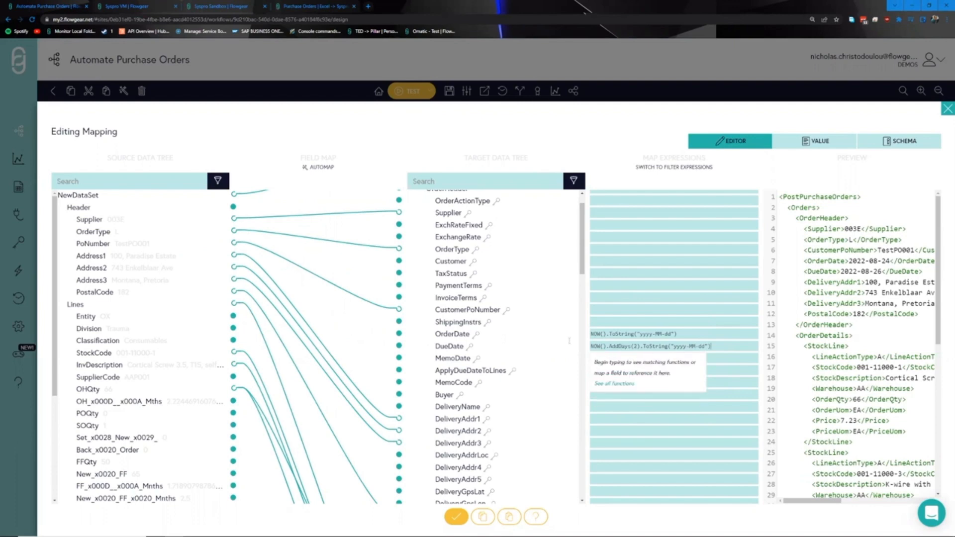
click(777, 350)
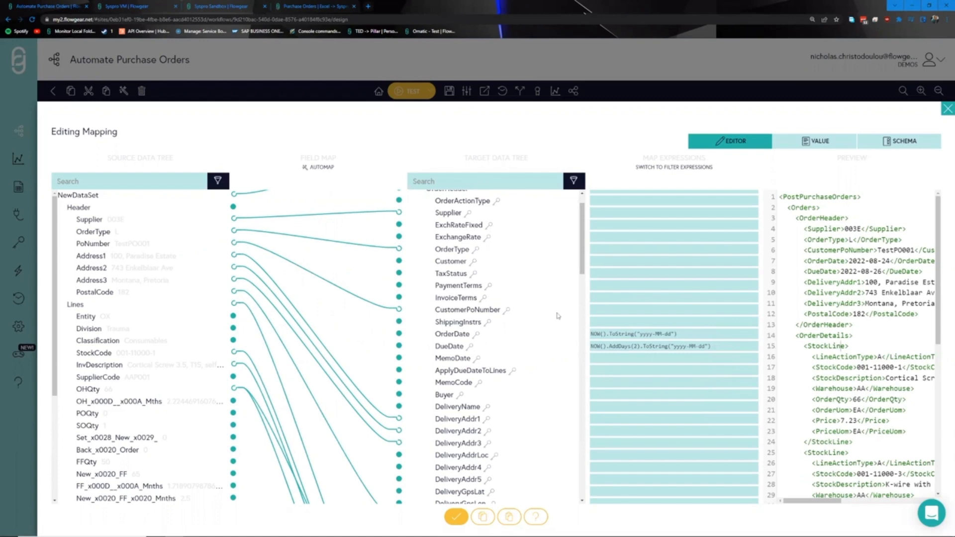
Step: Examine the StockLine map expressions for OrderUom, PriceUom and StockDescription
scroll(558, 315, down, 10)
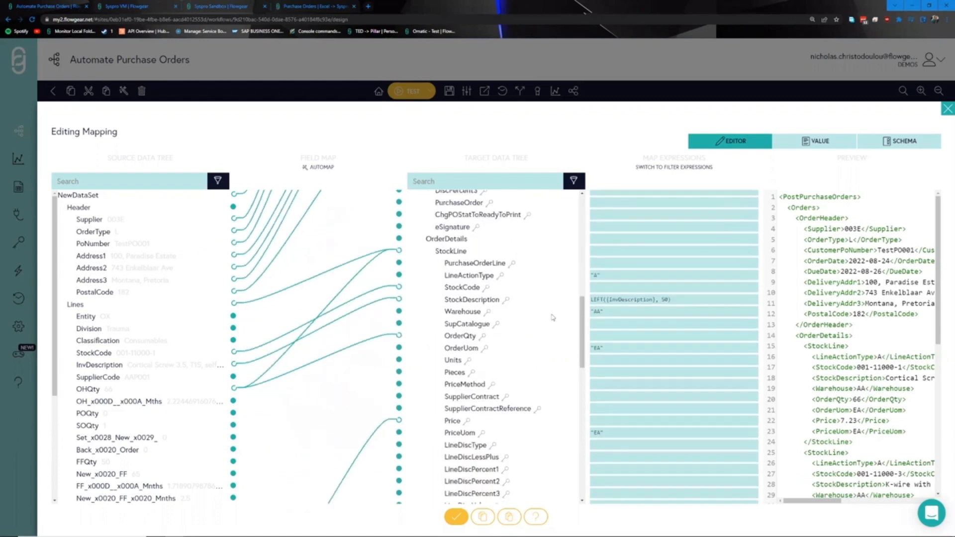
click(616, 349)
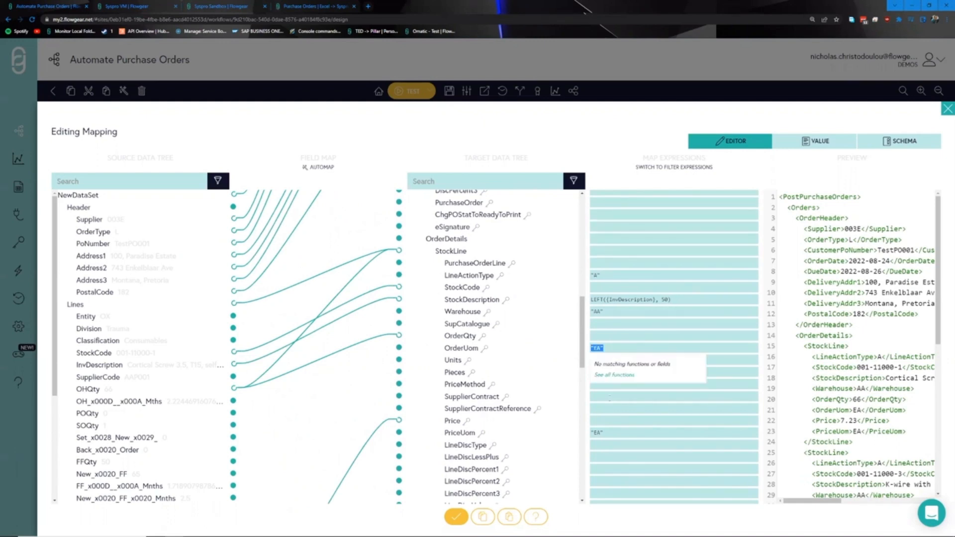
click(615, 432)
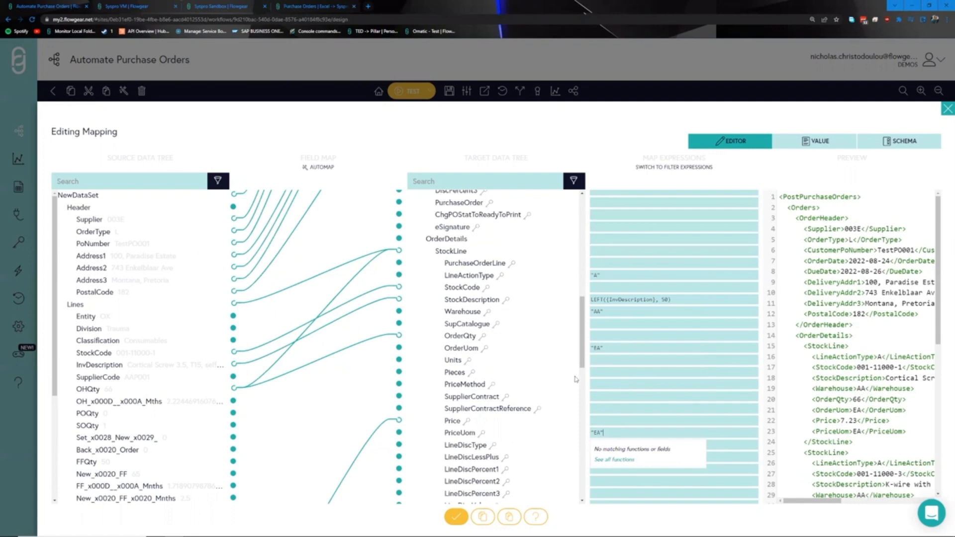
click(467, 302)
drag(683, 300, 591, 300)
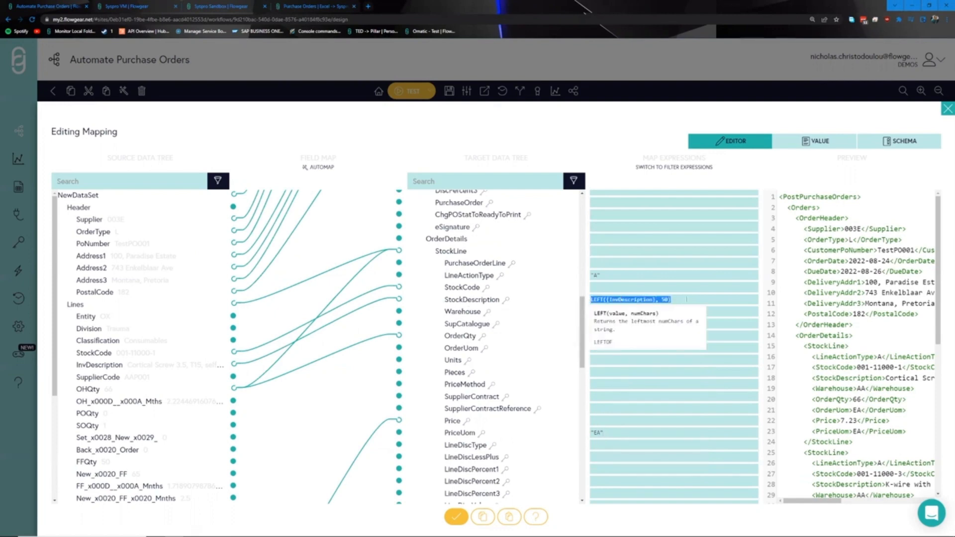
Step: Check the order header mapping against the XML preview and accept the QuickMap mapping
click(663, 299)
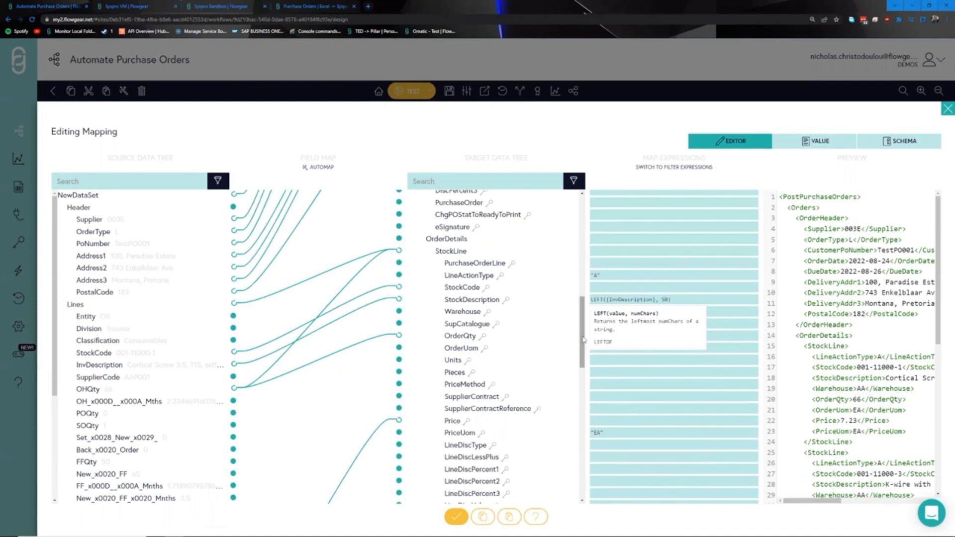
drag(585, 341, 538, 163)
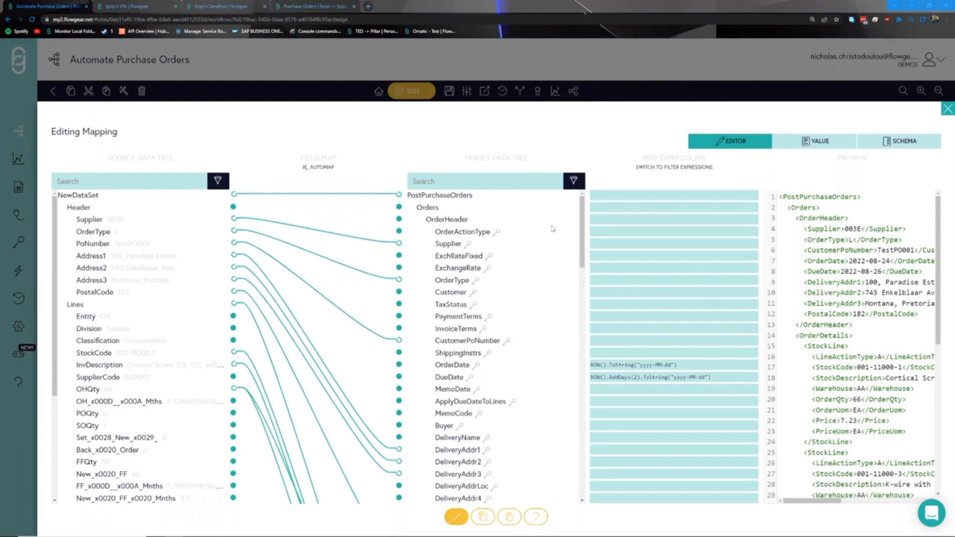
scroll(800, 229, down, 3)
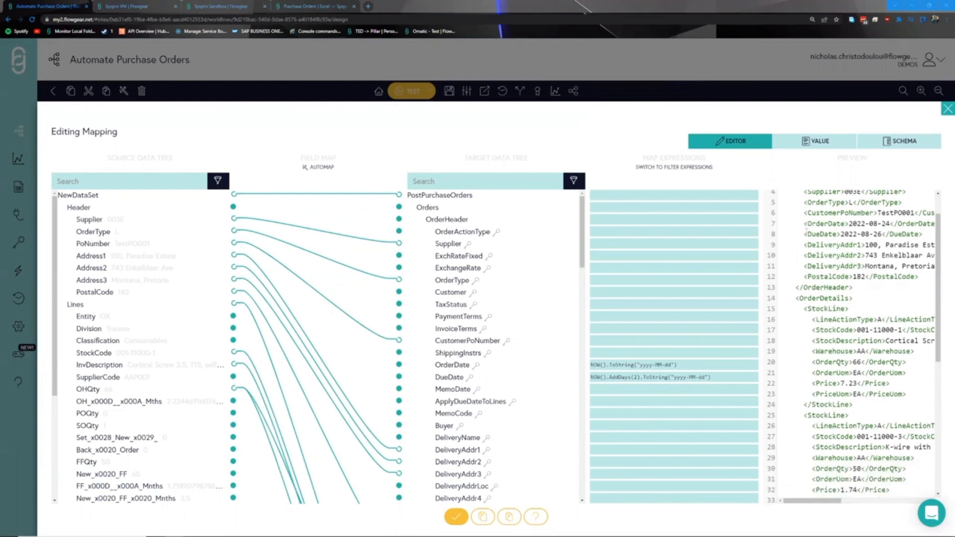
scroll(799, 229, up, 3)
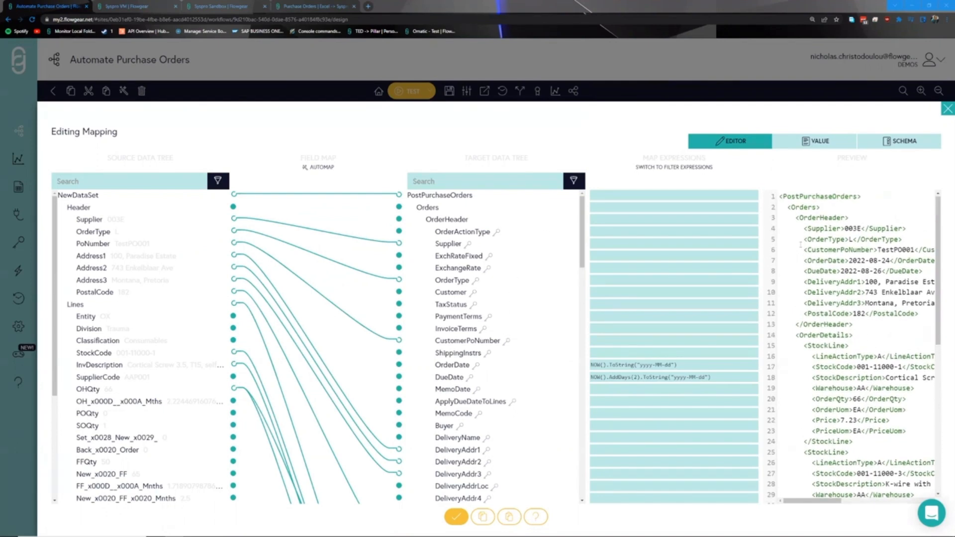
click(459, 519)
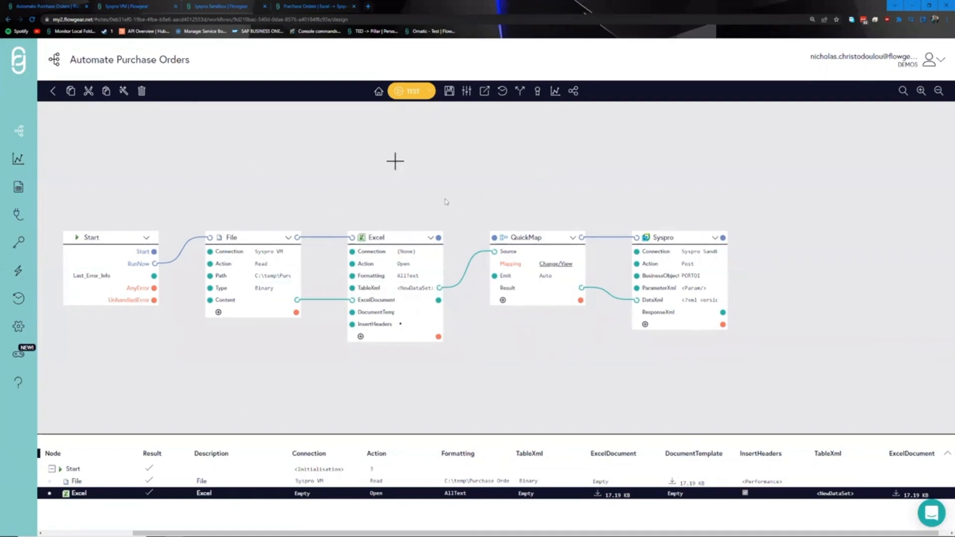
Step: Run a test of the Automate Purchase Orders workflow and inspect the File node's log entry
drag(520, 198, 497, 206)
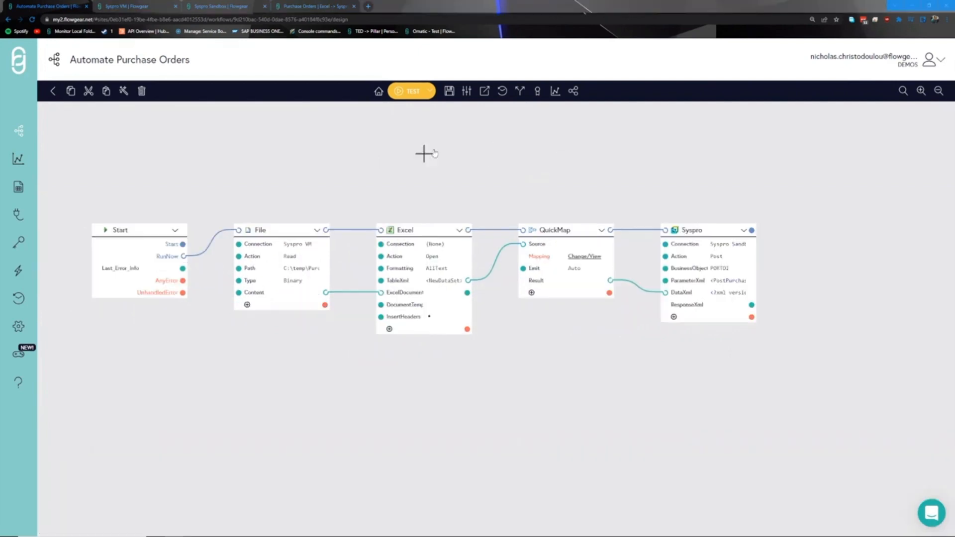
click(408, 91)
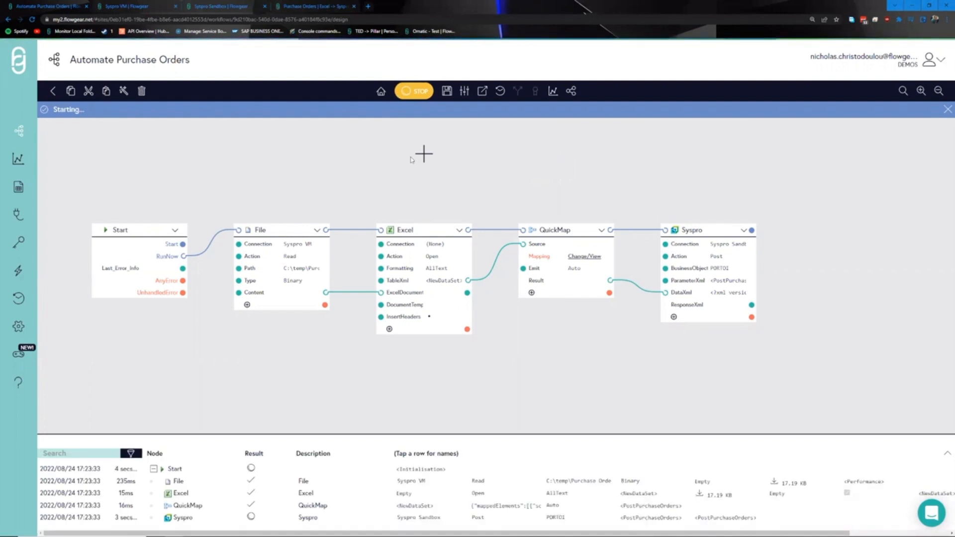
click(417, 482)
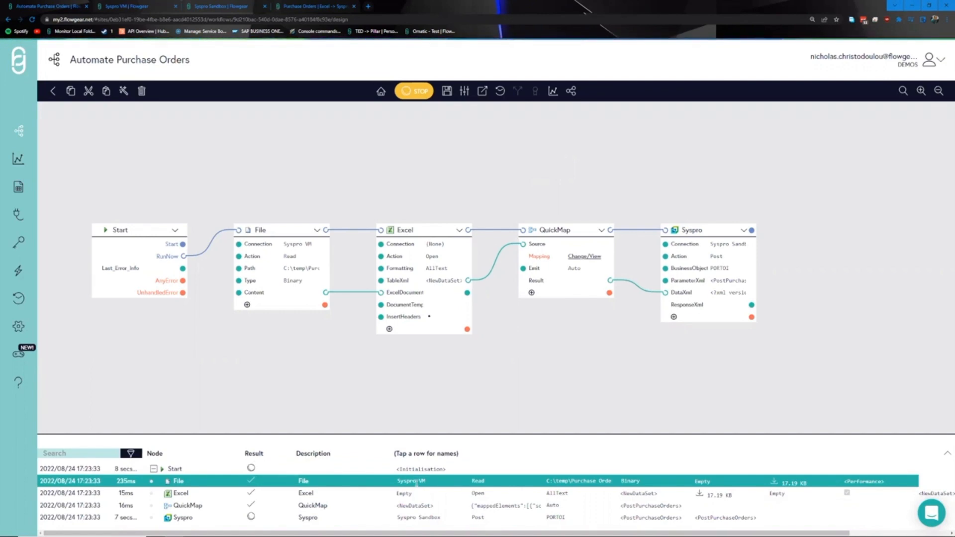
click(499, 481)
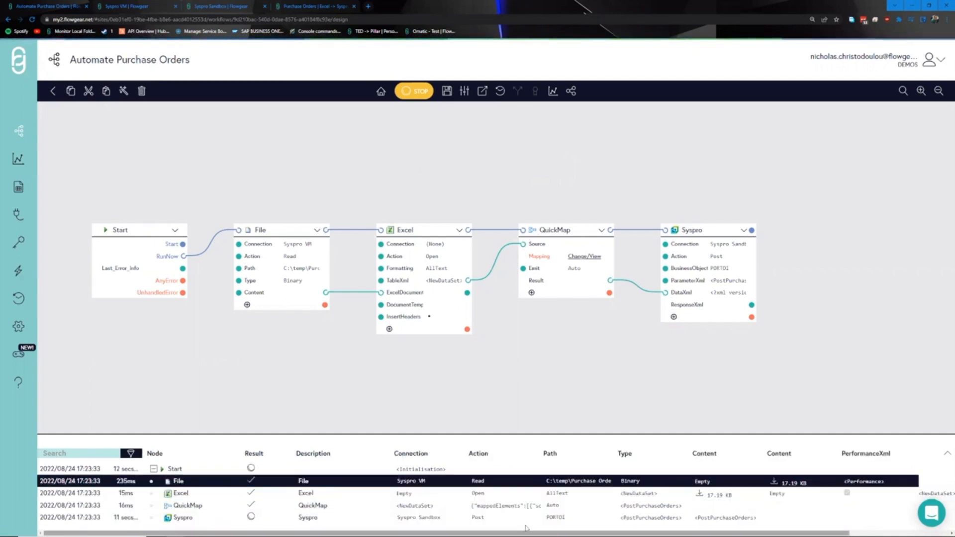
Step: View the Excel node's TableXml output in the test log and close it
drag(526, 528, 628, 528)
click(673, 496)
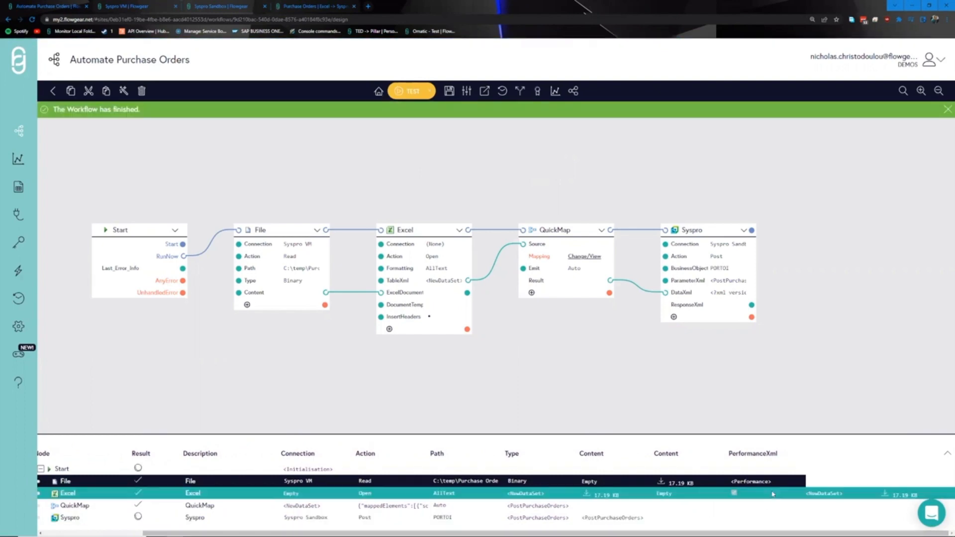
click(817, 494)
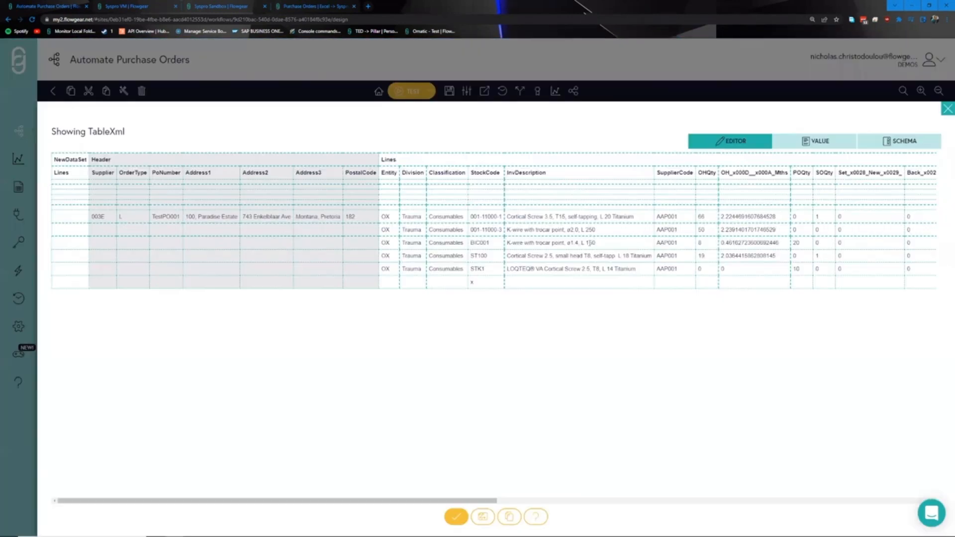
click(457, 517)
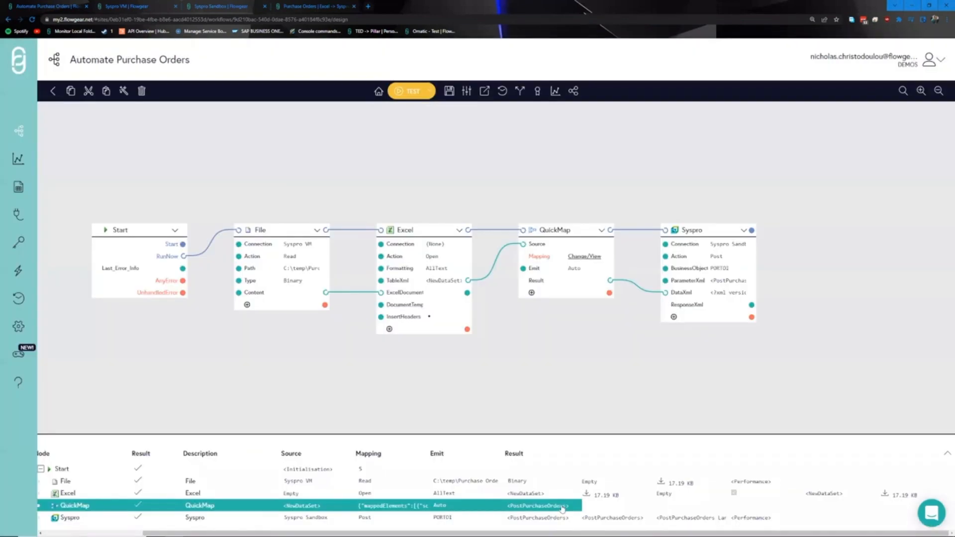
Step: Read through the QuickMap node's PostPurchaseOrders result as raw XML and close it
click(562, 507)
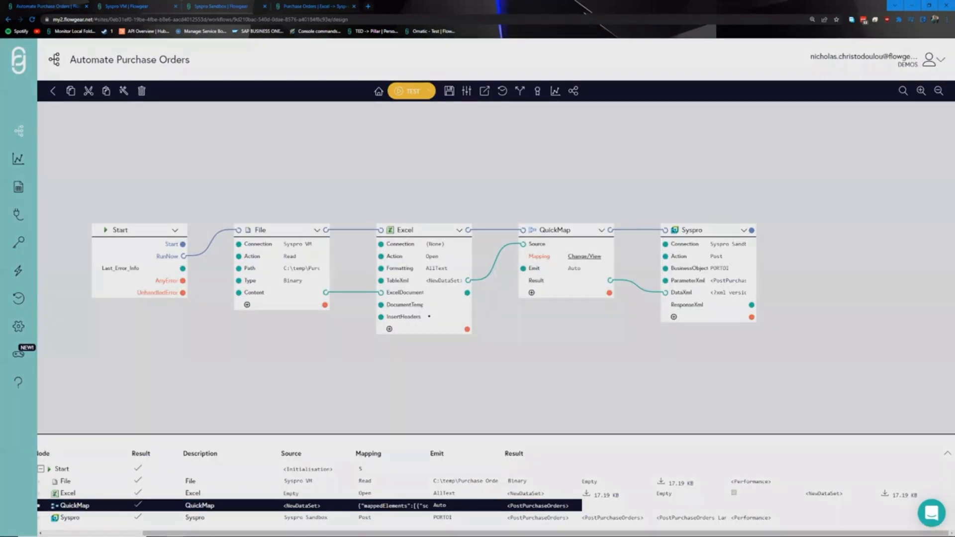
click(809, 141)
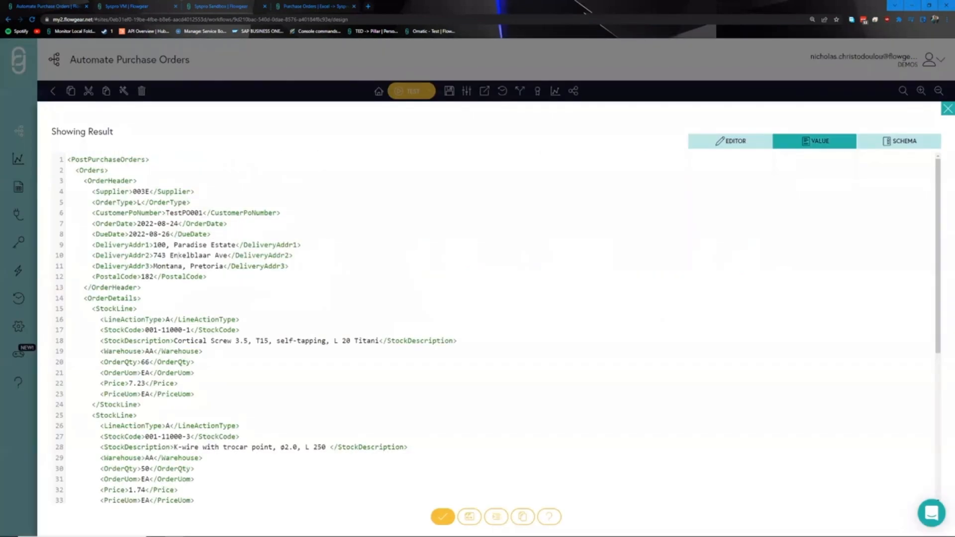
scroll(234, 276, down, 3)
scroll(257, 284, down, 5)
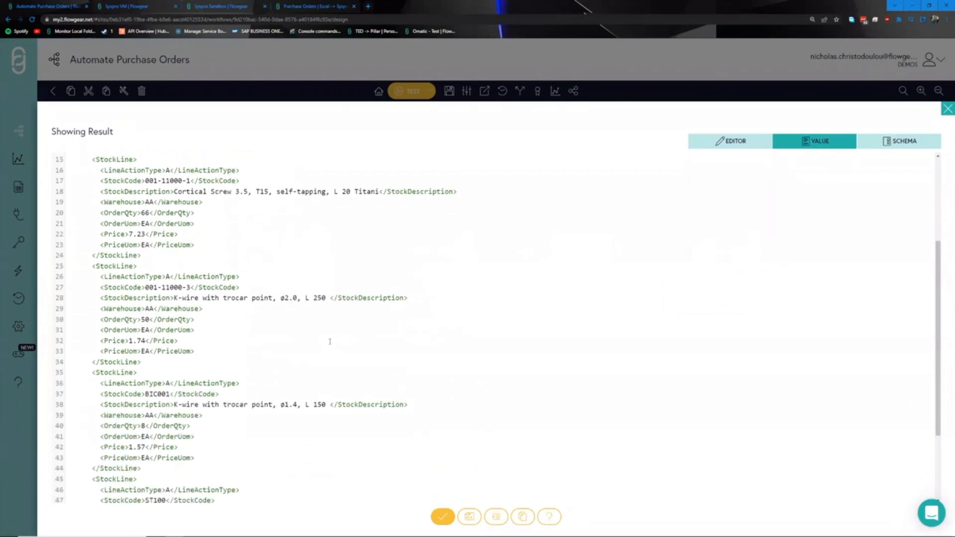
click(443, 518)
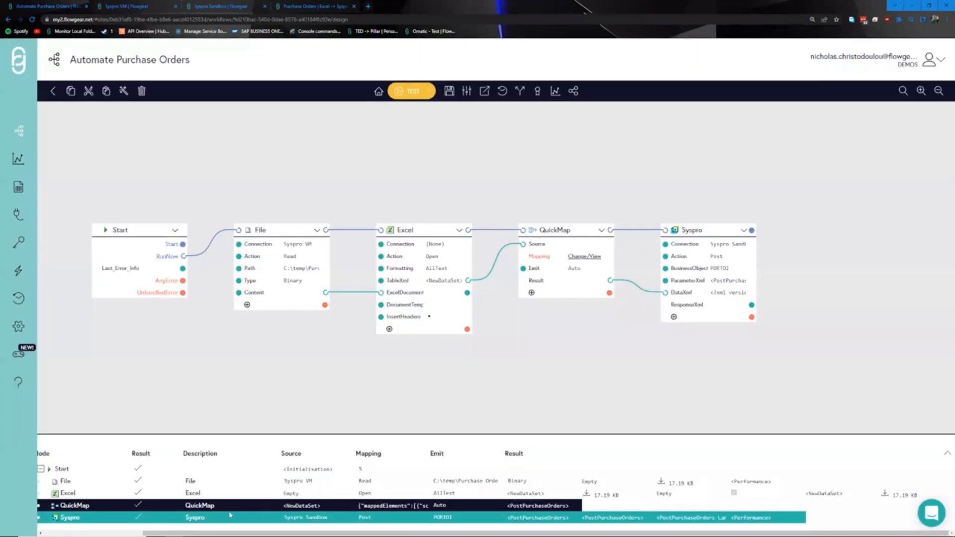
Step: View the Syspro node's ResponseXml from the test log and select the returned PurchaseOrder key
click(445, 518)
click(706, 516)
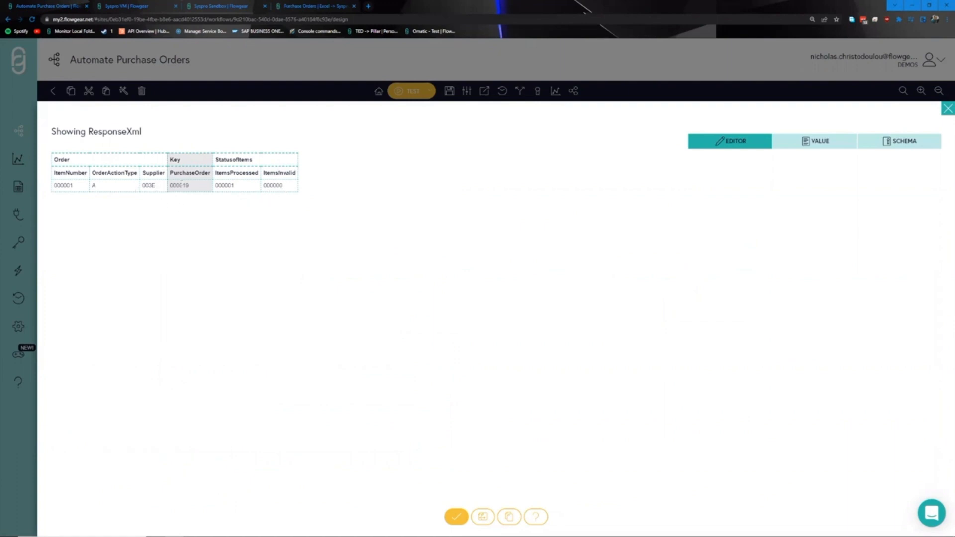
double_click(194, 186)
click(197, 188)
Step: Switch to SYSPRO and look up the newly posted purchase order in the Purchase Order Query
key(alt+Tab)
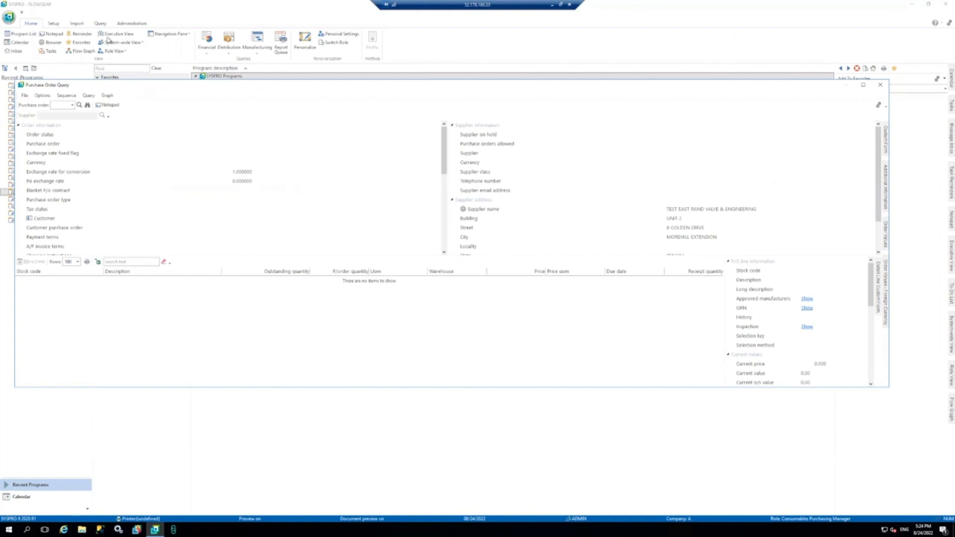
click(72, 106)
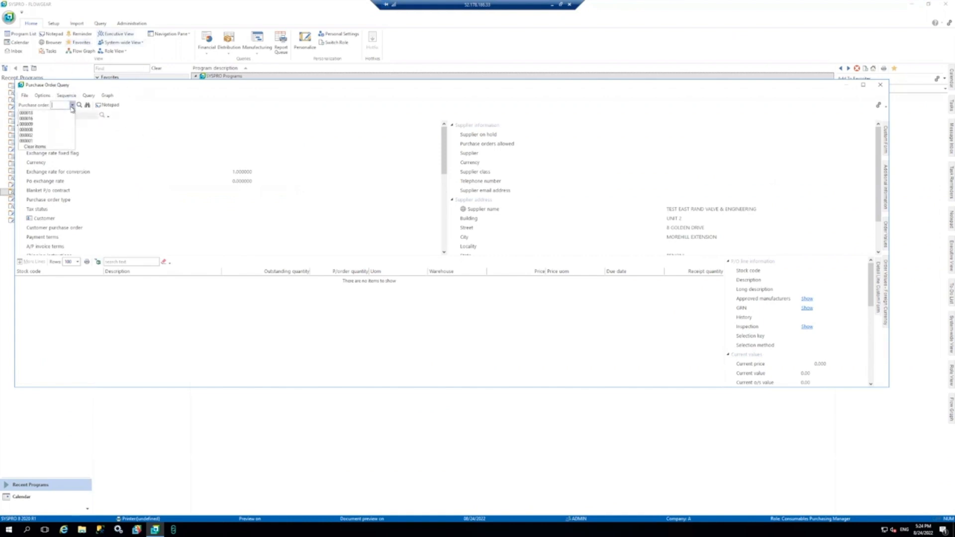
click(72, 106)
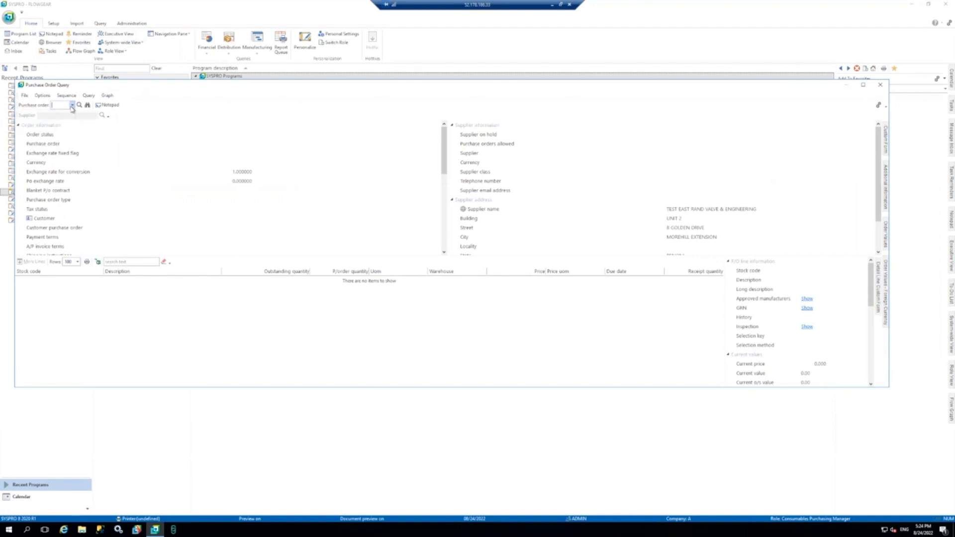
click(72, 106)
click(59, 111)
click(65, 104)
key(Return)
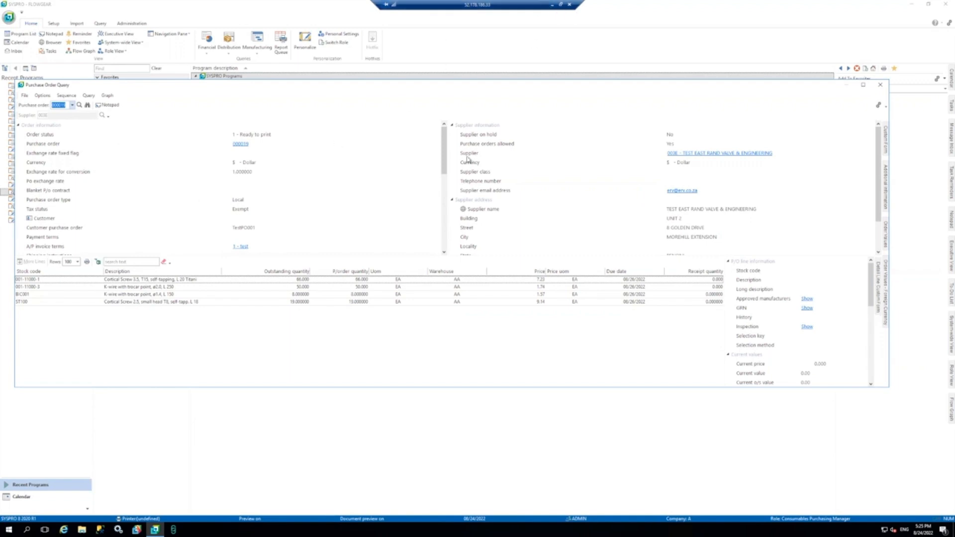
Step: Return to Flowgear and close the ResponseXml view to get back to the workflow canvas
click(553, 8)
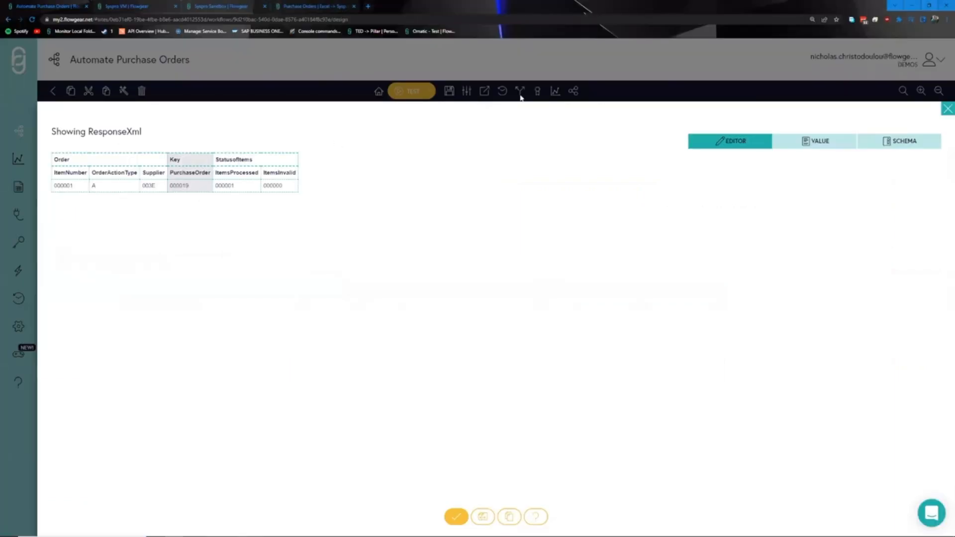
click(610, 90)
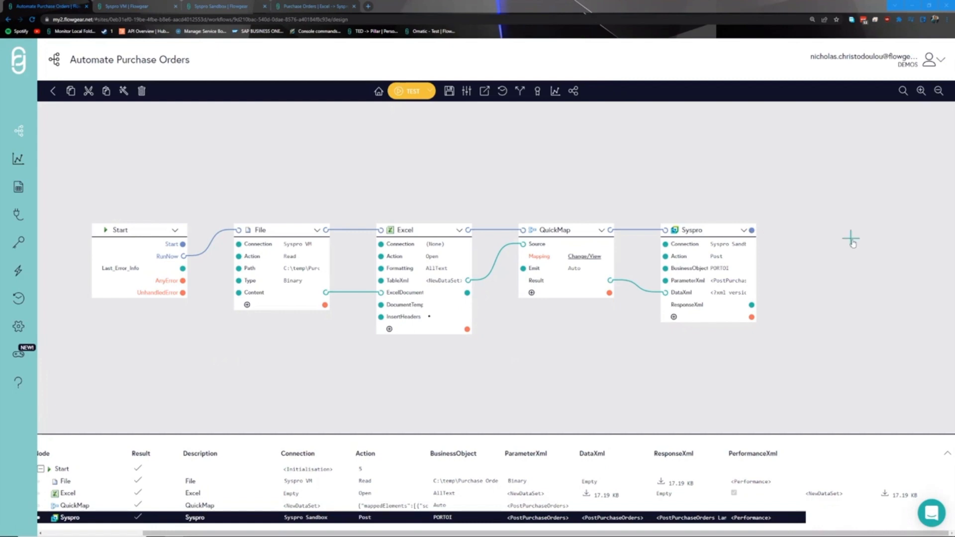
click(852, 241)
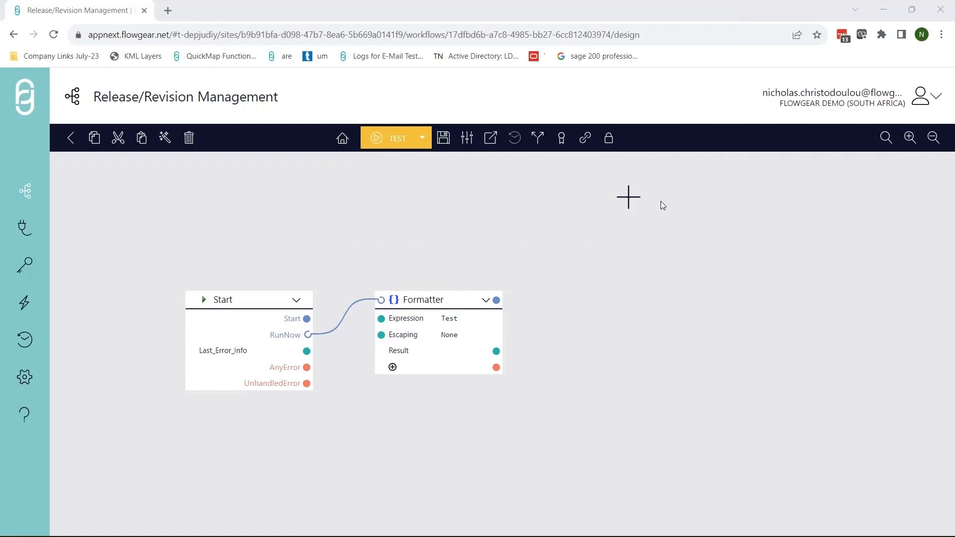
Step: Bind the Release/Revision Management workflow to a GET API endpoint with path /custom and copy its URL
click(465, 142)
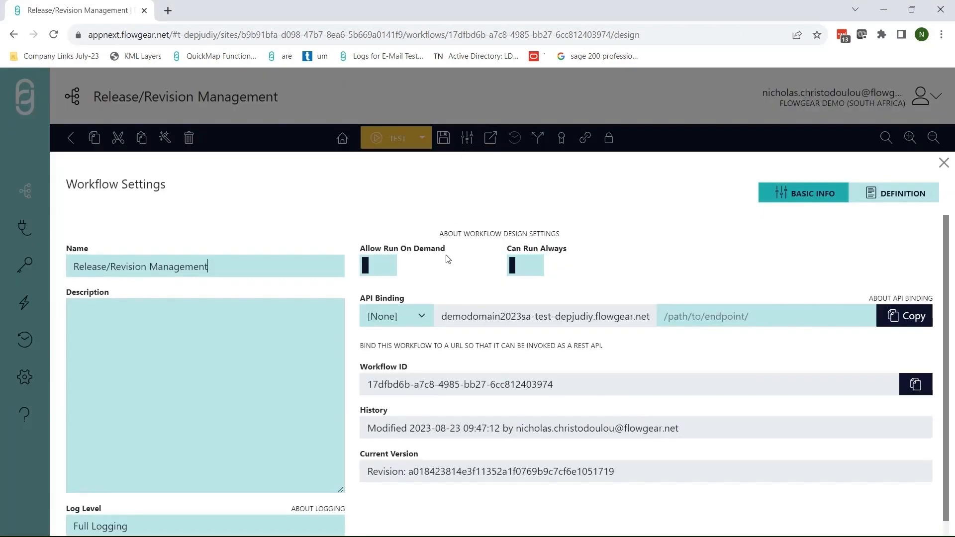
click(419, 322)
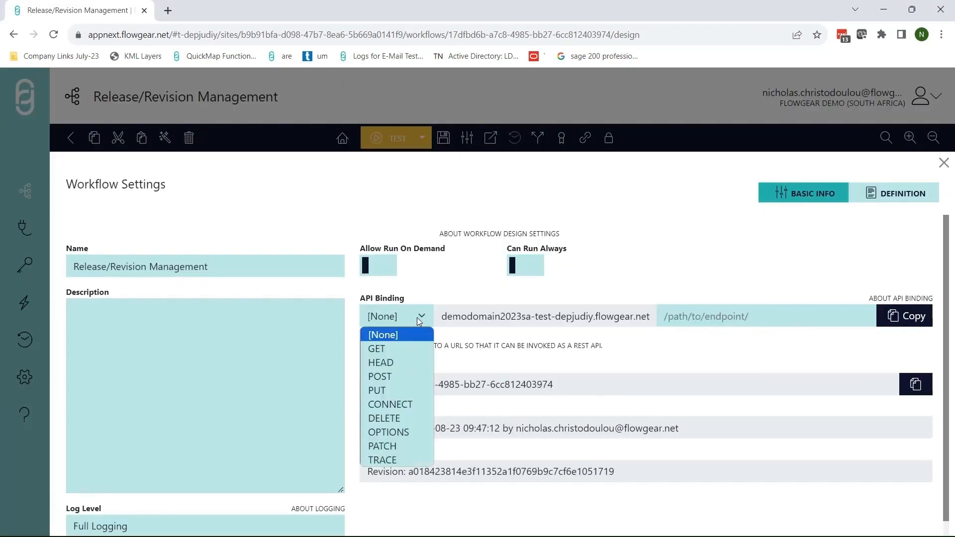
click(400, 347)
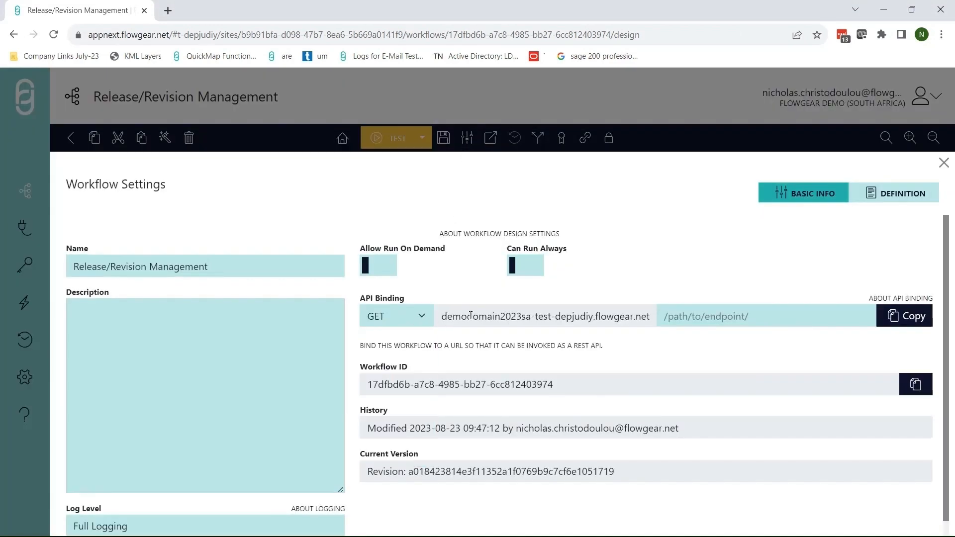
drag(446, 318, 602, 328)
click(705, 319)
text(/custom)
click(900, 322)
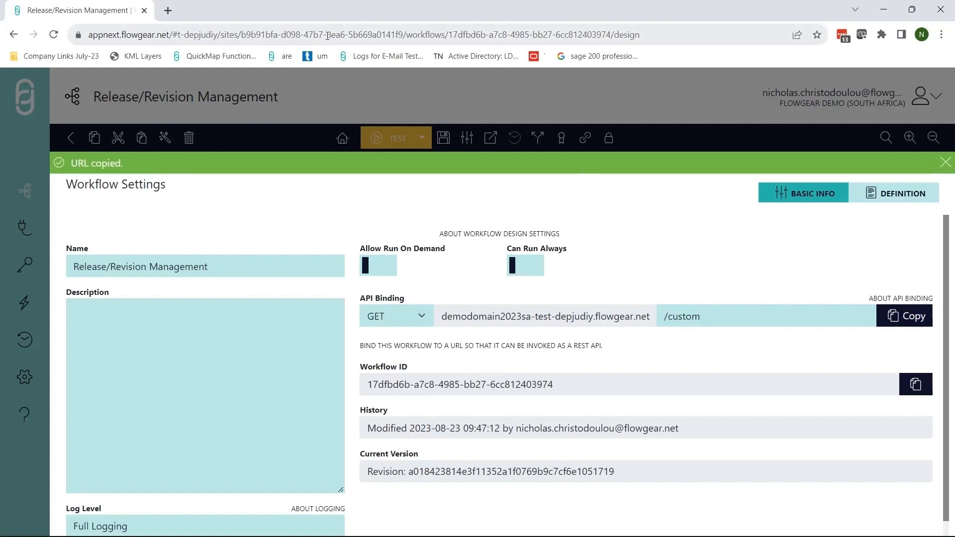
Step: Paste the copied endpoint URL into the browser address and clear it without loading the page
click(328, 36)
key(ctrl+v)
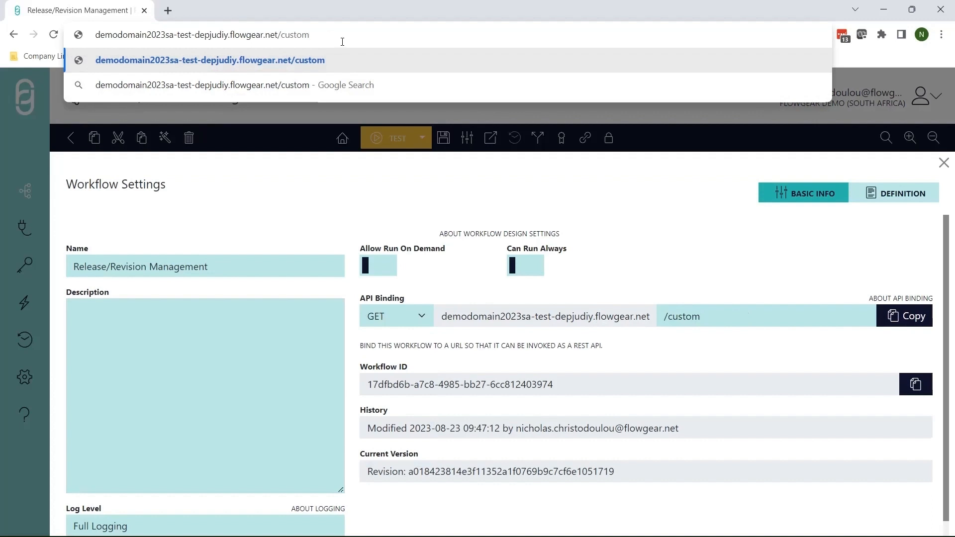
key(ctrl+a)
key(BackSpace)
Step: Clear the API binding path, reset its method to [None] and close the workflow settings
click(658, 322)
key(ctrl+a)
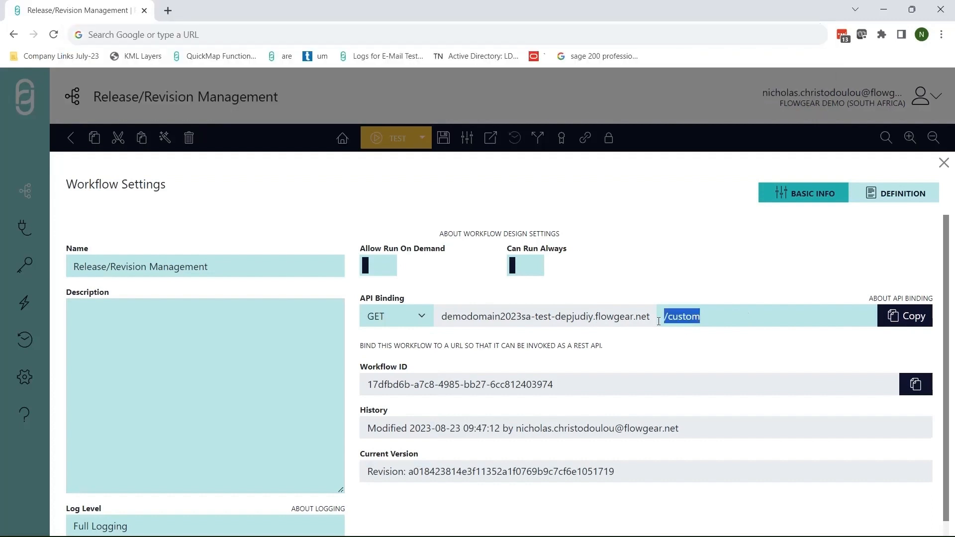
key(BackSpace)
click(419, 318)
click(411, 337)
click(499, 113)
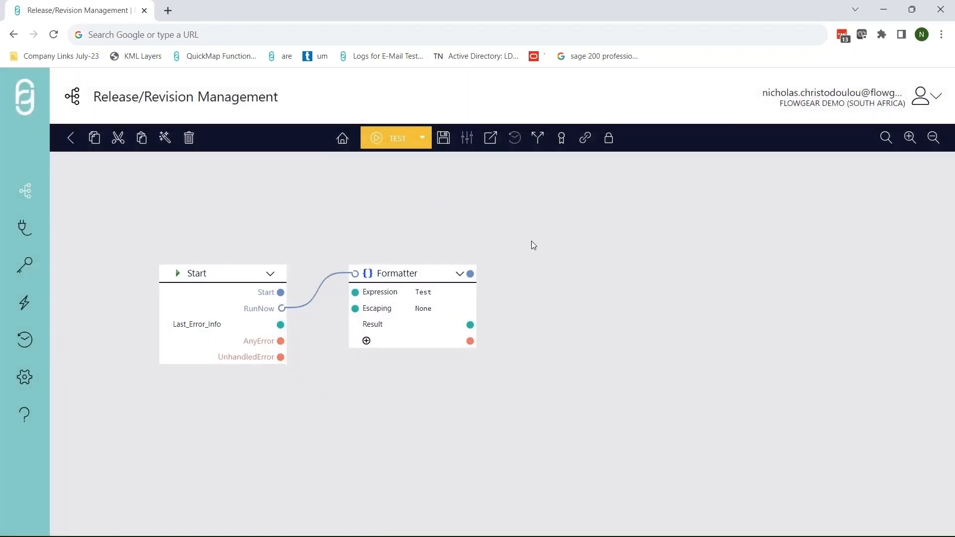
Step: Open the workflow's revision history and examine the additions and deletions, selecting the 2023/08/23 09:47:13 revision
drag(510, 241, 509, 241)
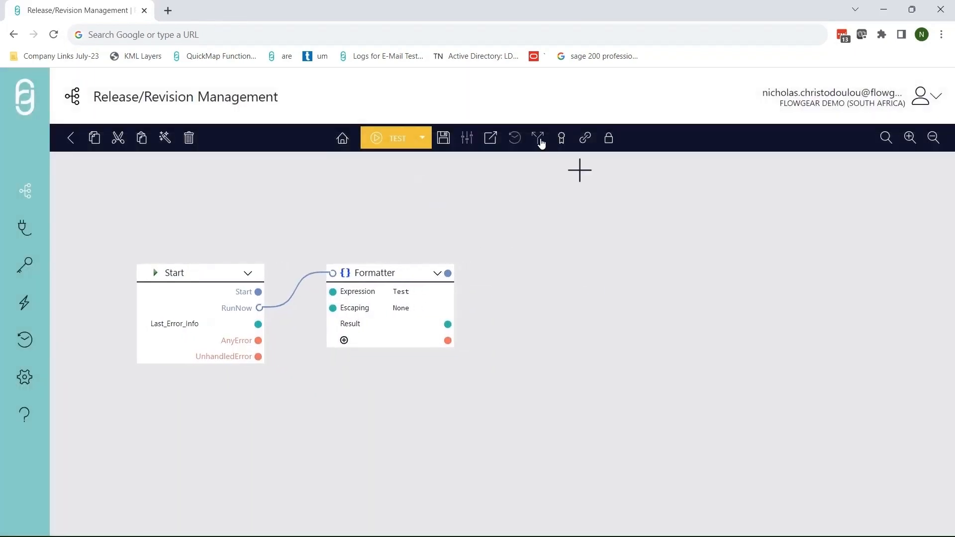
click(539, 141)
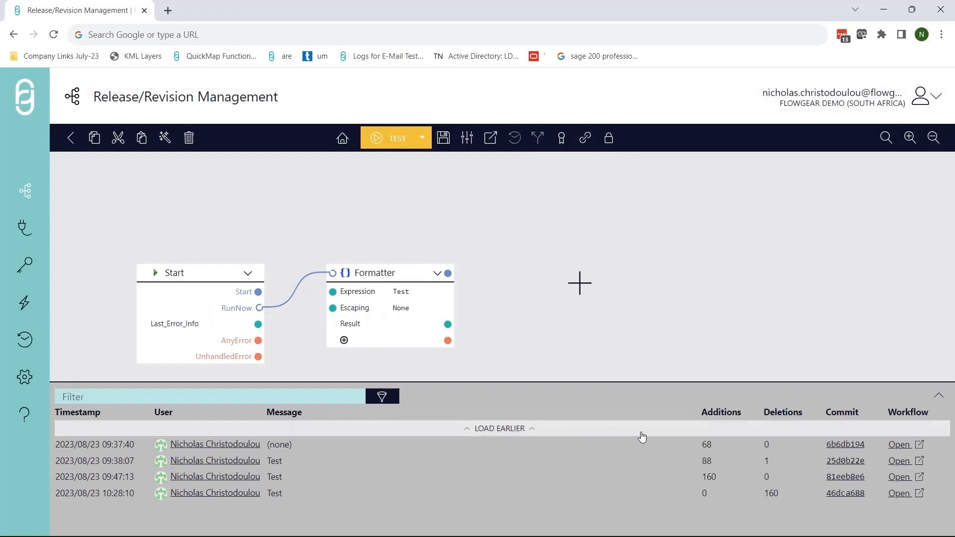
click(773, 458)
click(778, 451)
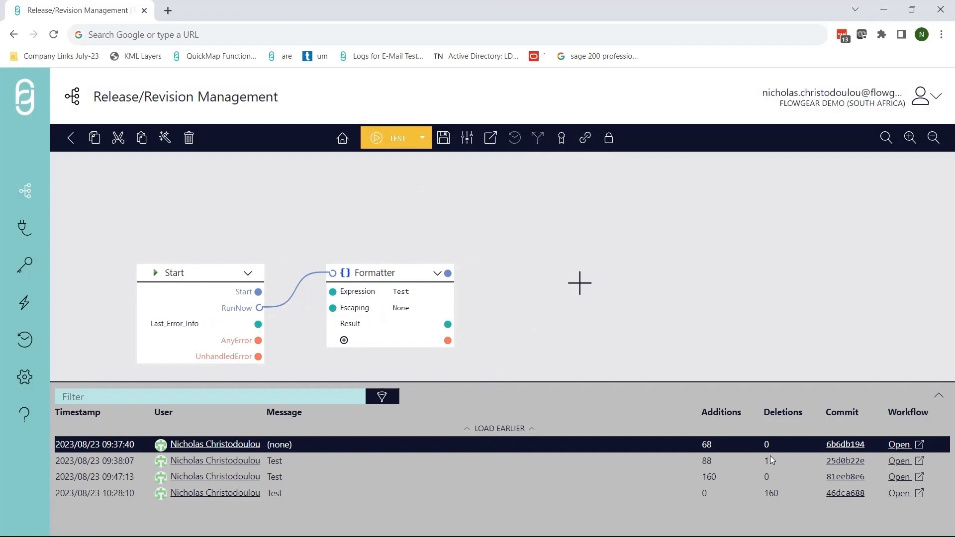
click(775, 455)
click(836, 476)
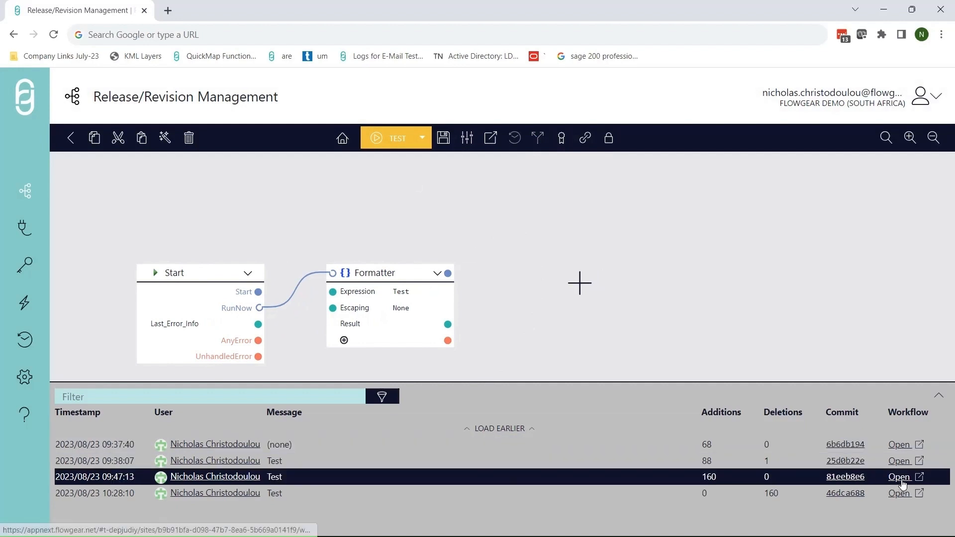
Step: Open the workflow version from the 2023/08/23 09:37:40 revision, view it and close it again
click(904, 462)
click(903, 449)
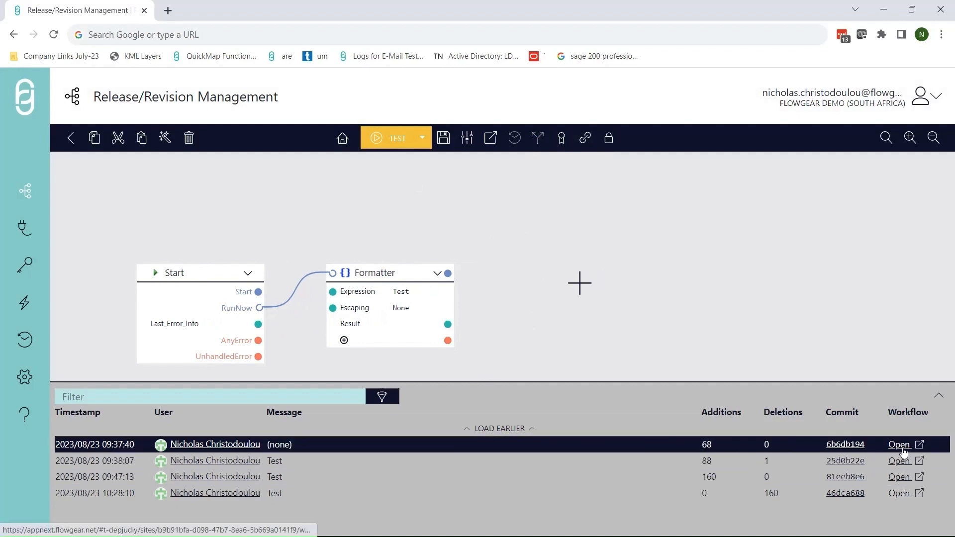
click(903, 451)
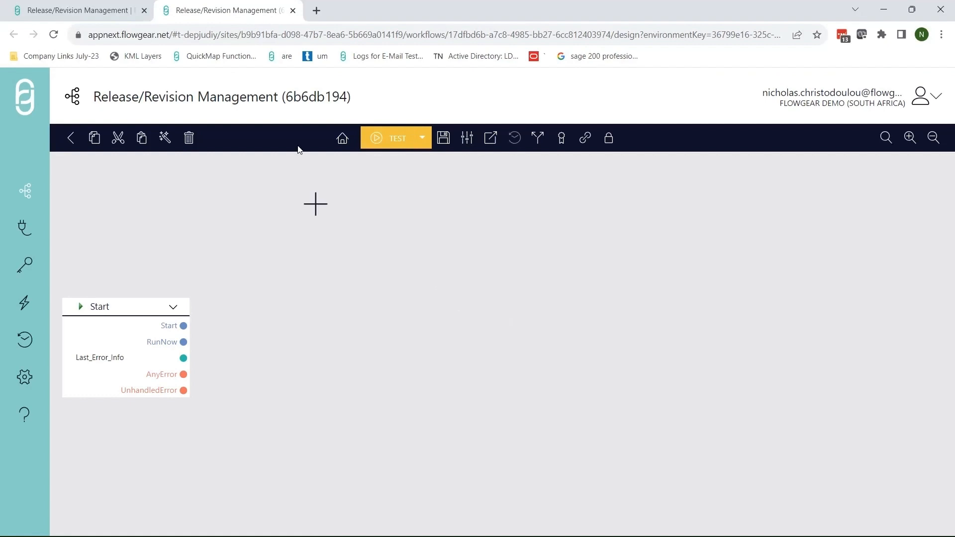
click(293, 11)
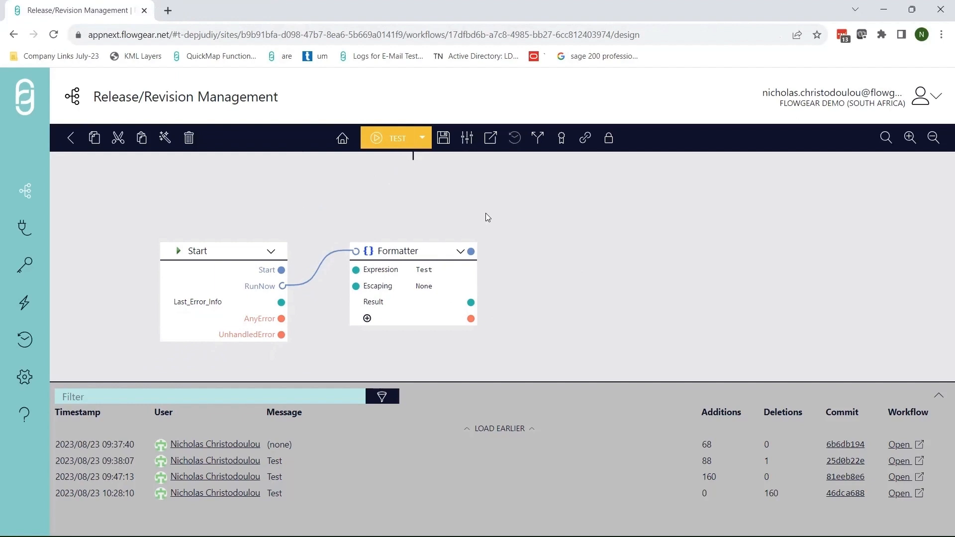
Step: Examine the workflow's promotion stages for Test, UAT and Production, checking back against the revision history in between
click(561, 141)
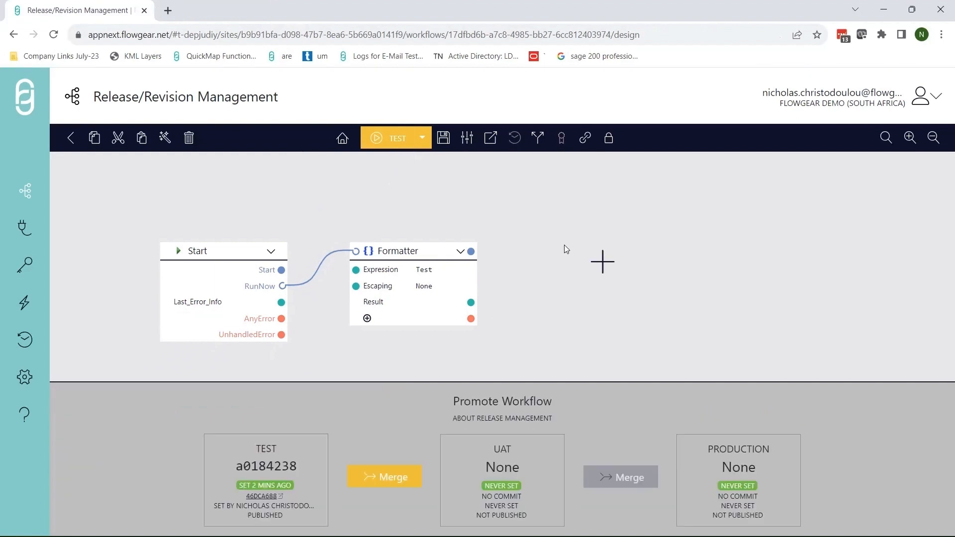
drag(557, 238, 525, 232)
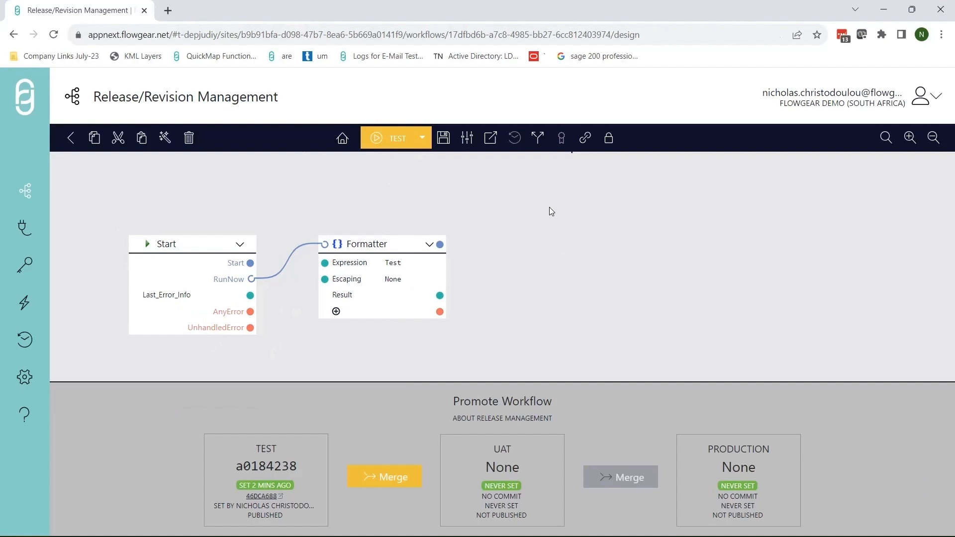
click(495, 141)
click(538, 142)
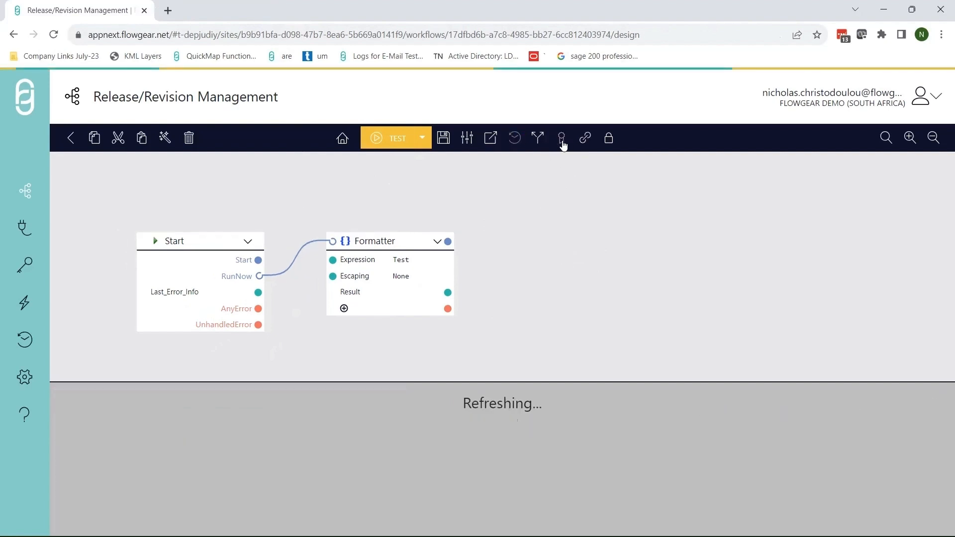
click(515, 139)
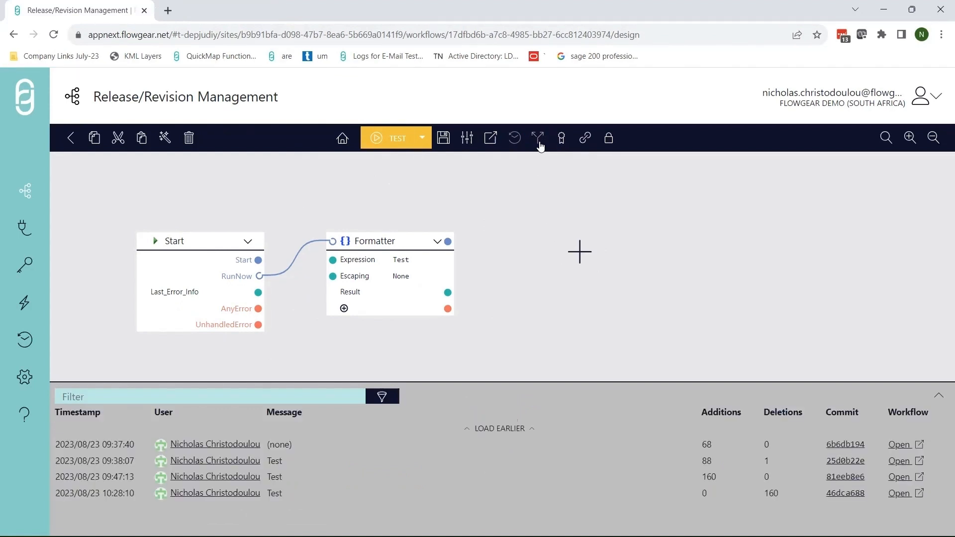
click(561, 139)
drag(541, 241, 549, 233)
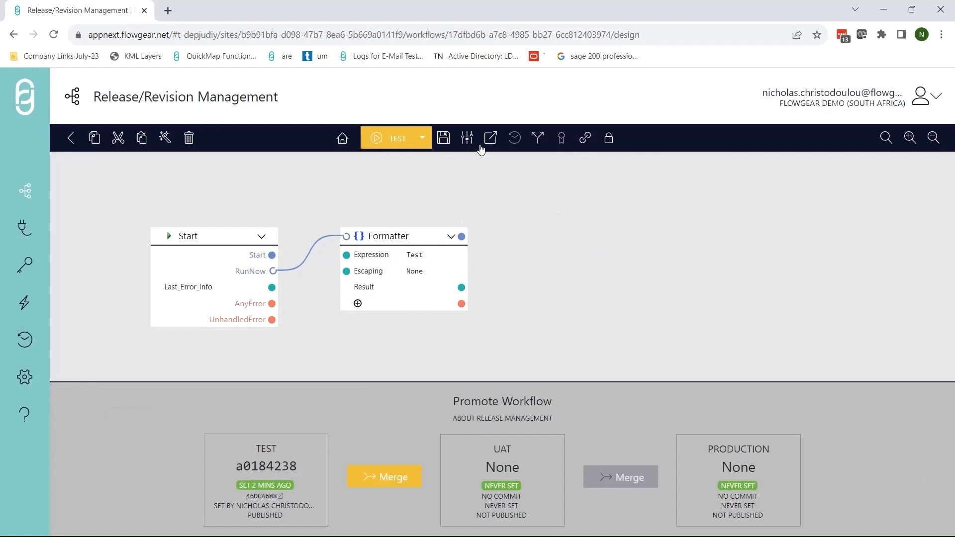
Step: Save the Release/Revision Management workflow with the change message "Test"
click(444, 141)
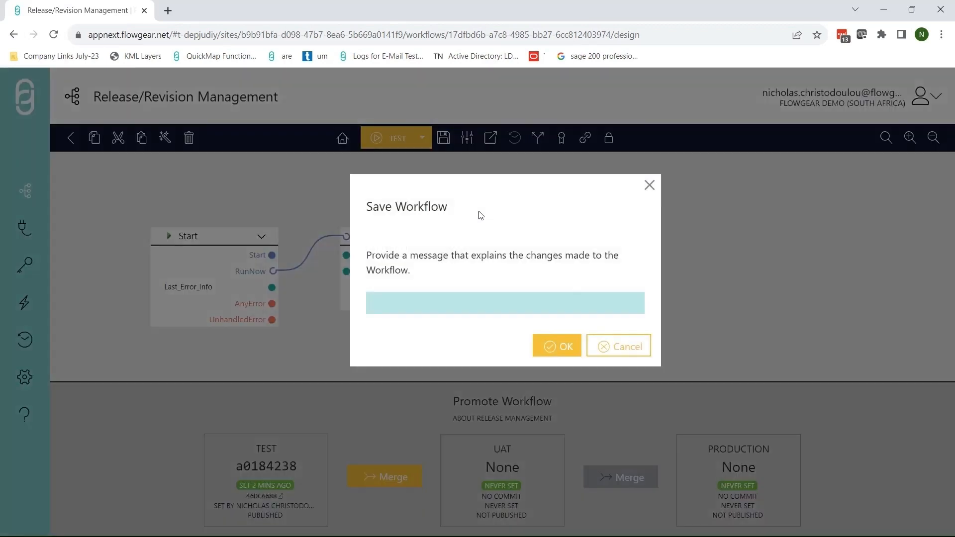
text(Test)
click(557, 337)
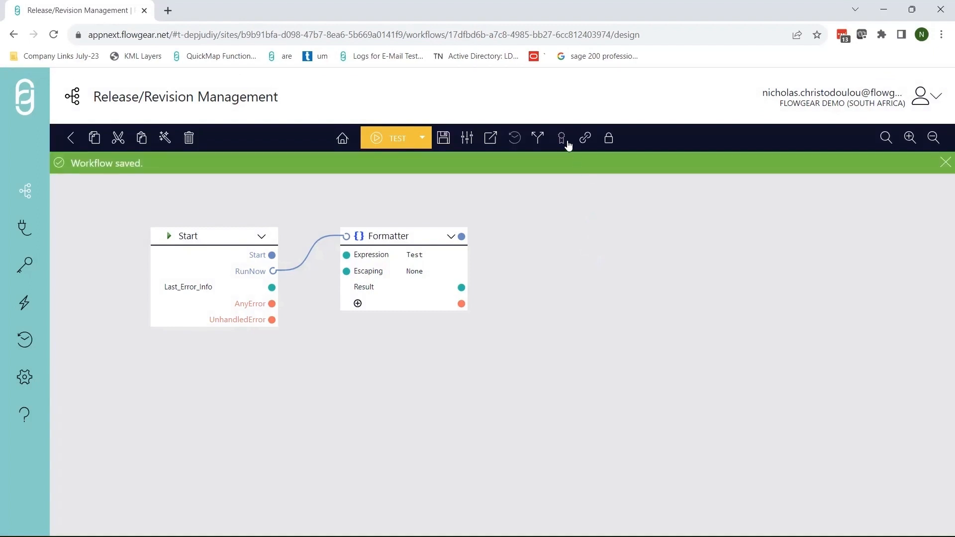
Step: Open the TEST stage's latest commit on GitHub from the promotion view, review its file changes and return to the Flowgear workflow
click(566, 141)
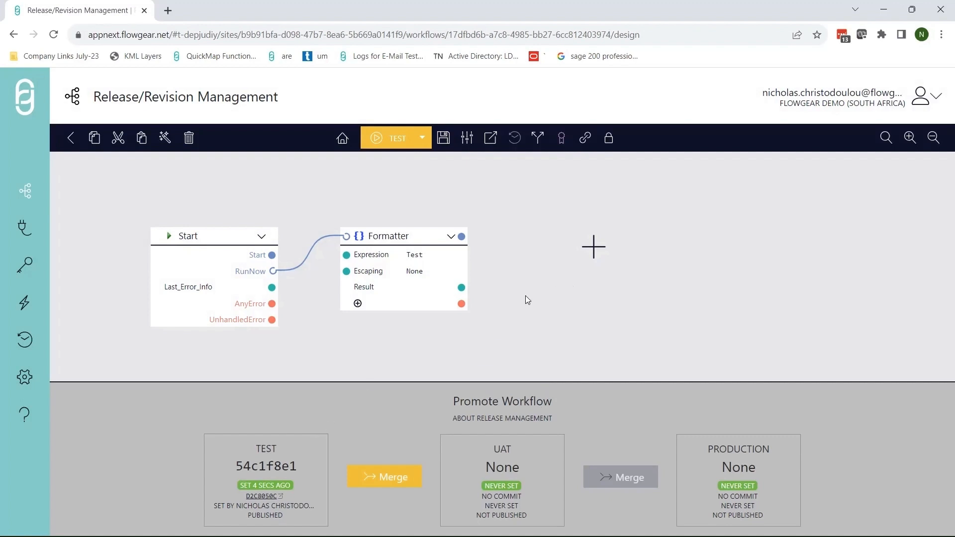
click(261, 496)
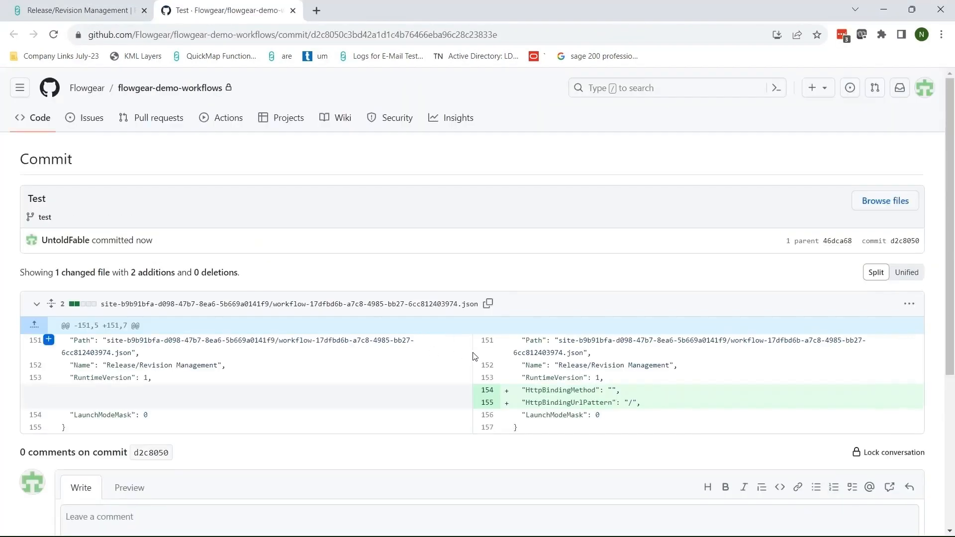
scroll(495, 365, down, 3)
scroll(499, 341, up, 2)
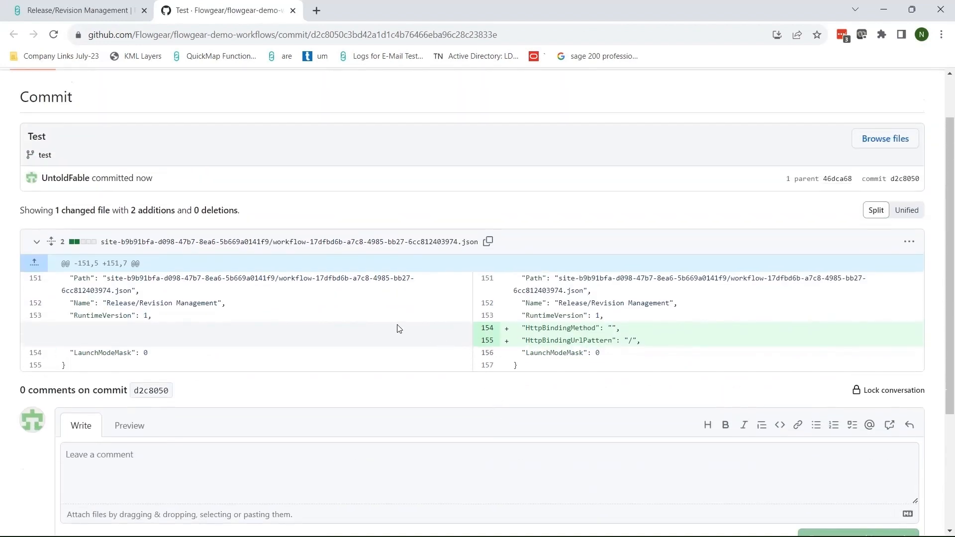
scroll(397, 328, up, 1)
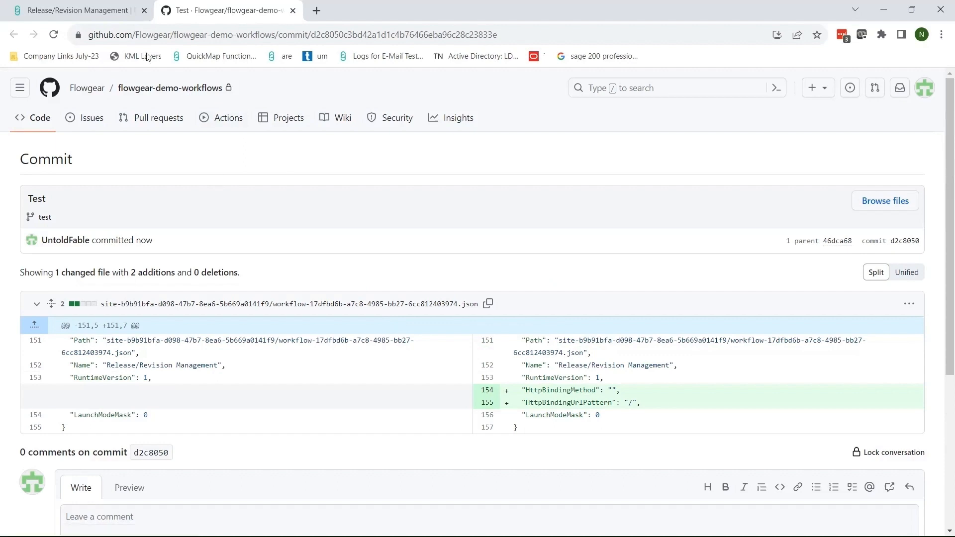
click(113, 11)
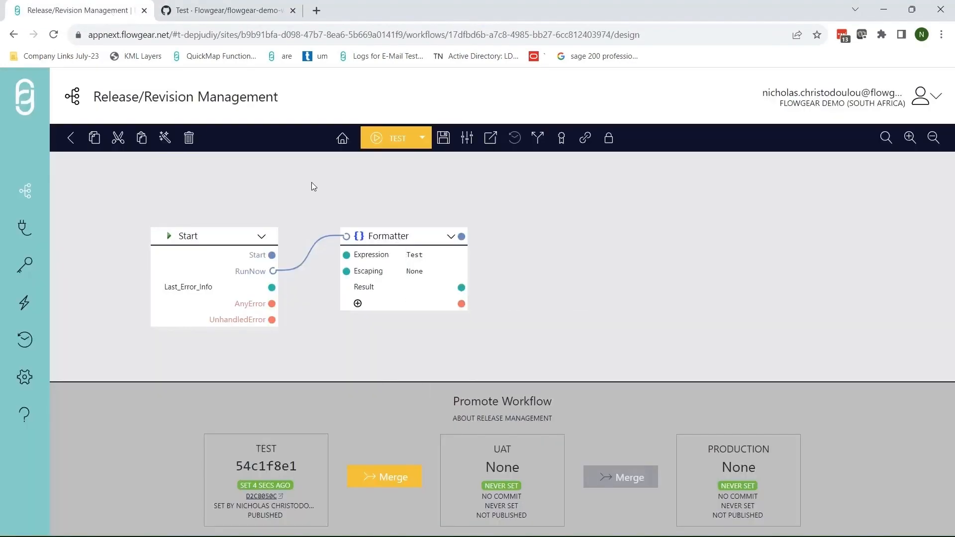